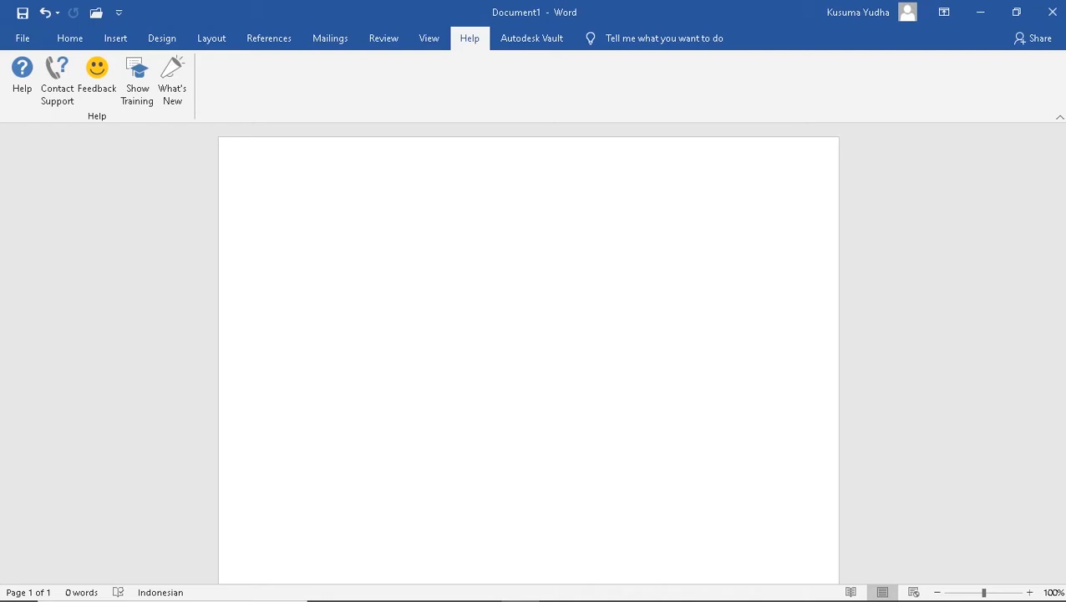
Switch the ribbon to the Home tab for the blank Document1
click(70, 38)
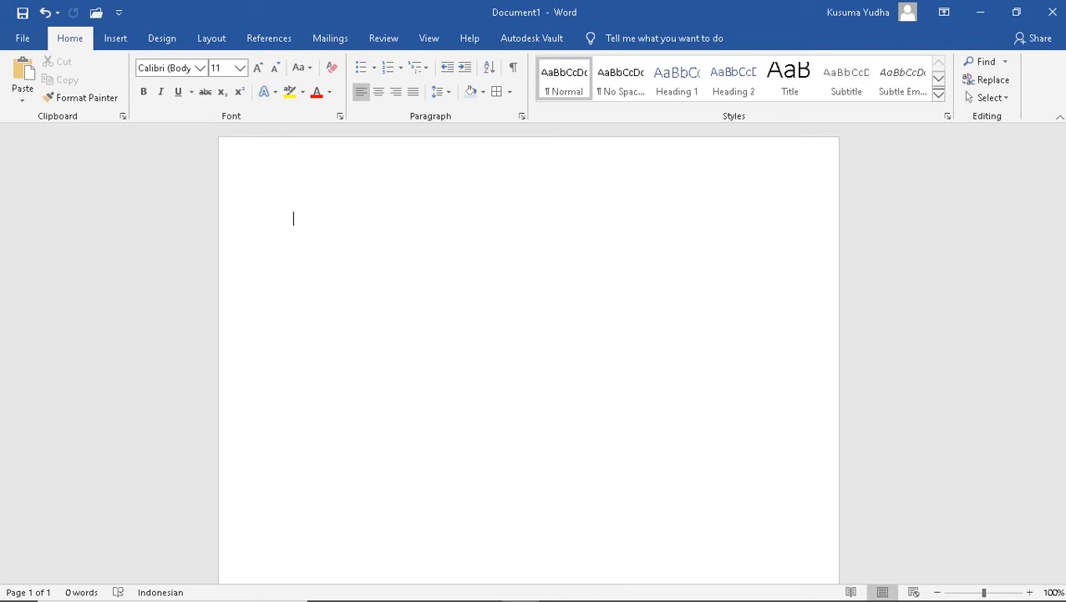
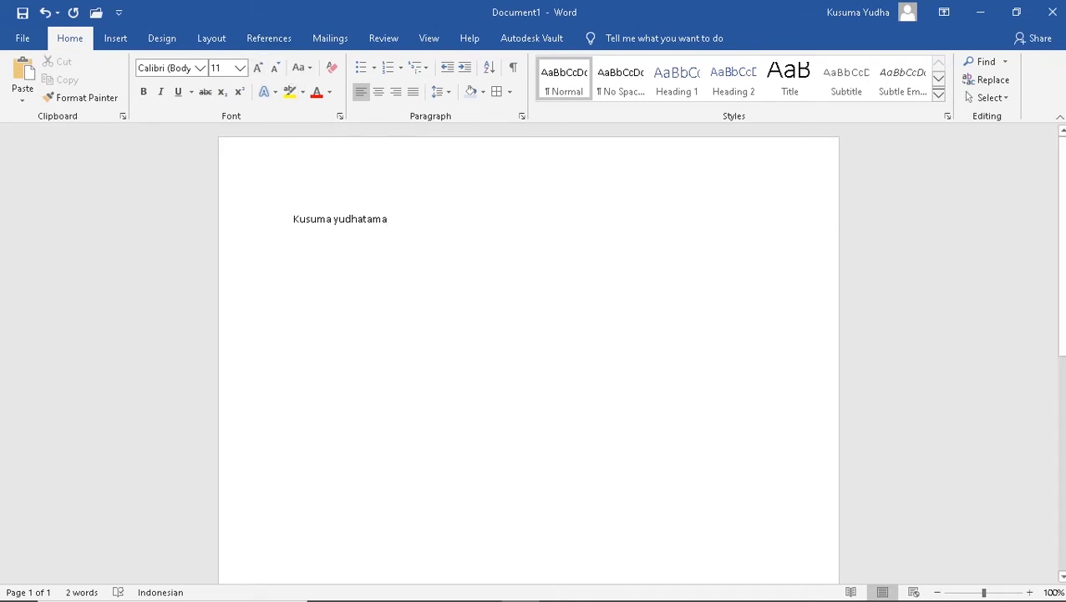
Type the person's two-word full name on the first line and select it
key(ctrl+a)
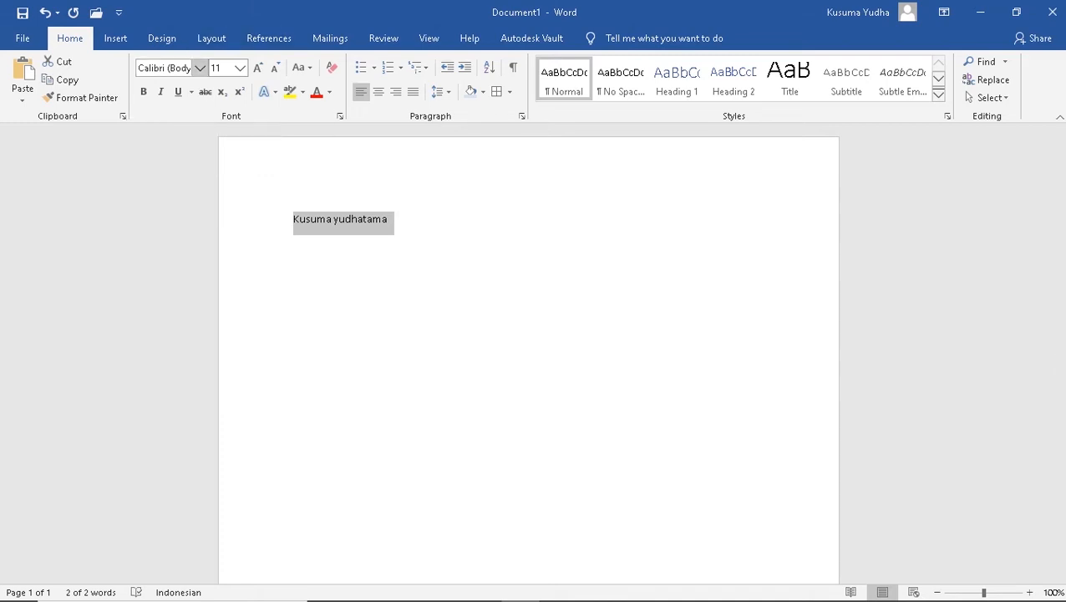
Try the AcadEref and AIGDT fonts on the name, then set it to Times New Roman
click(200, 68)
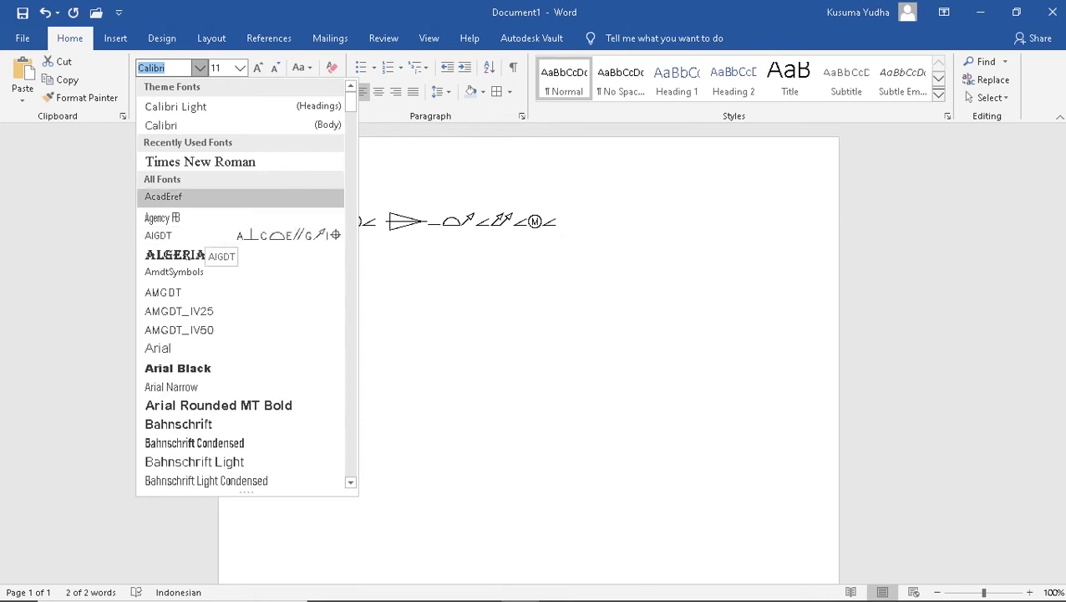
click(163, 196)
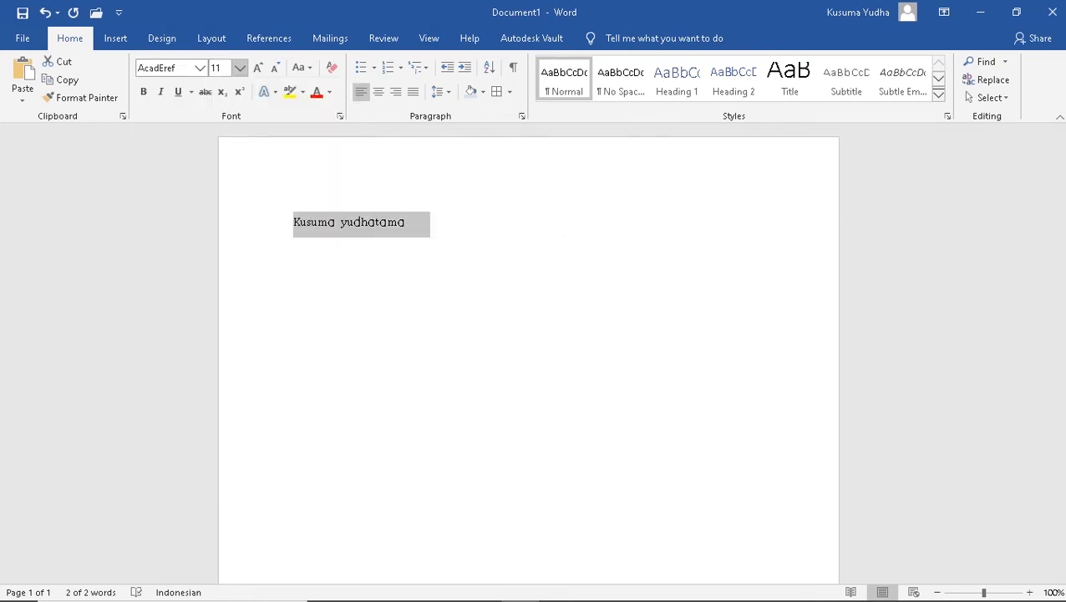
click(200, 67)
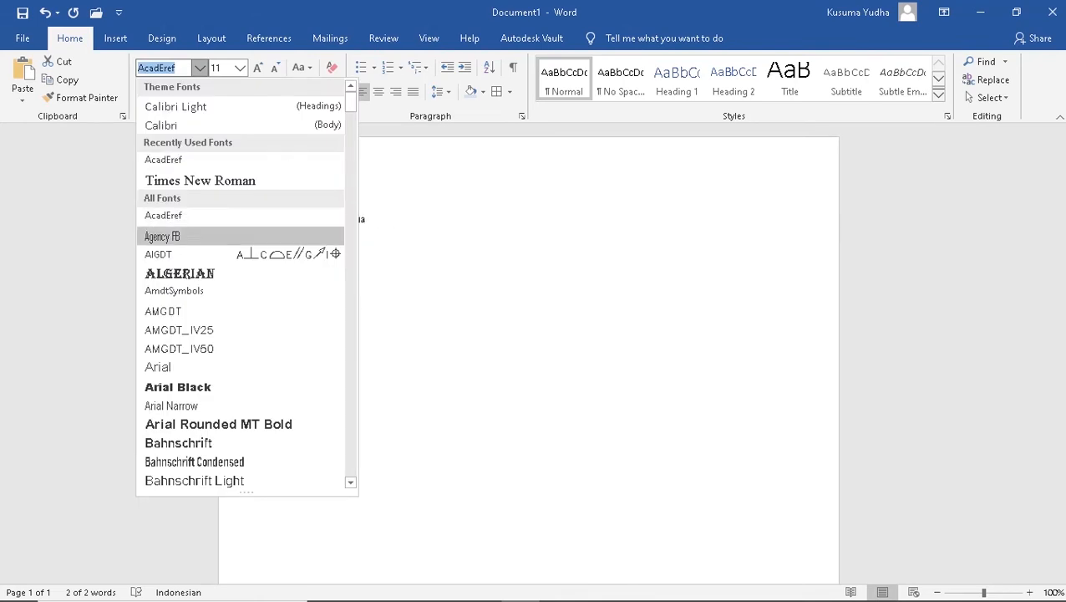
click(159, 254)
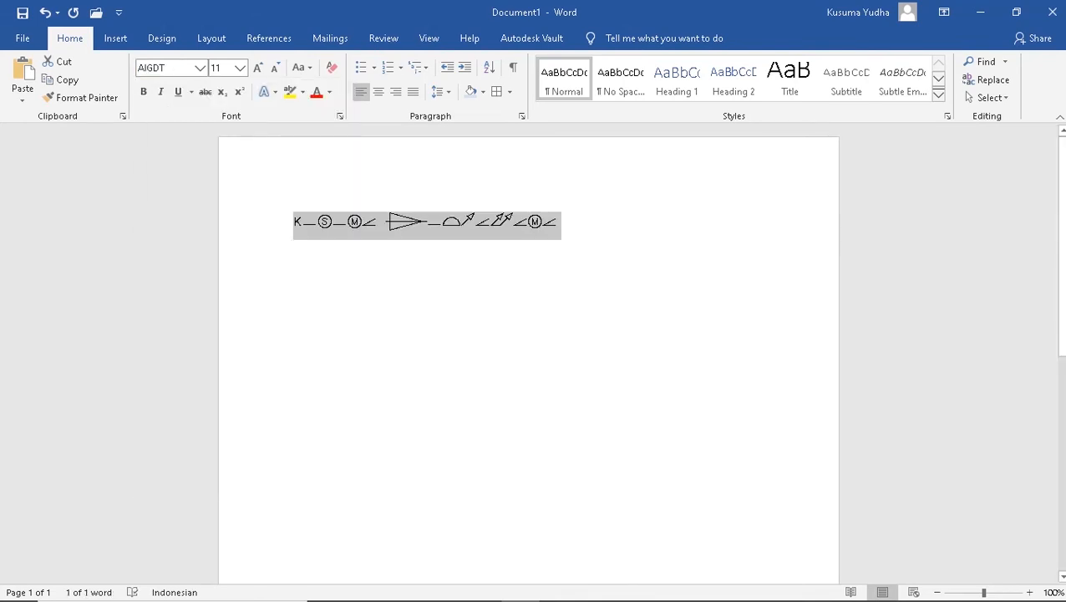
click(200, 68)
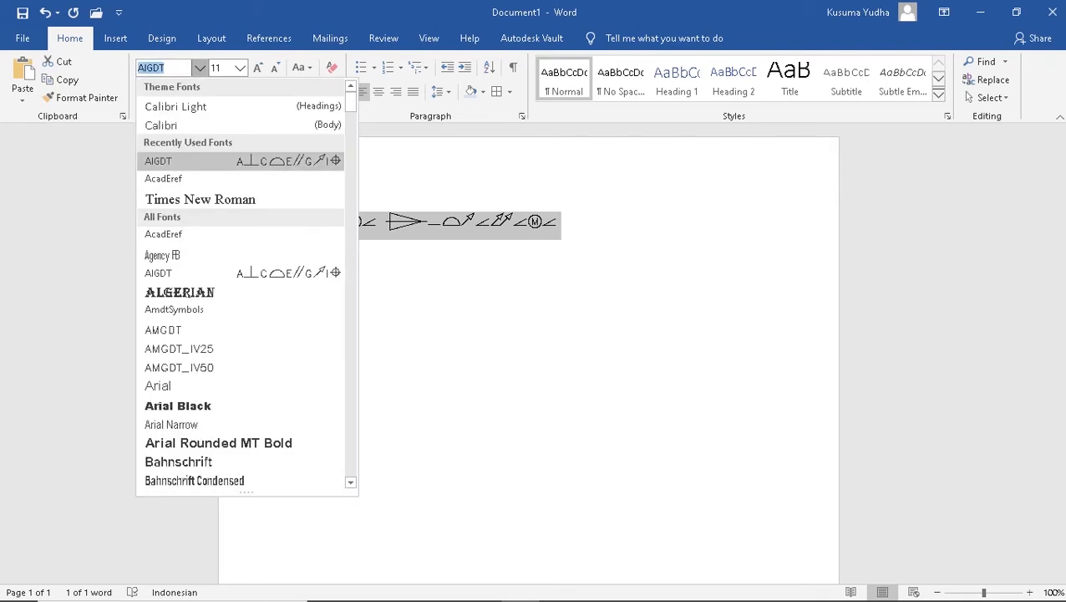
scroll(213, 372, down, 15)
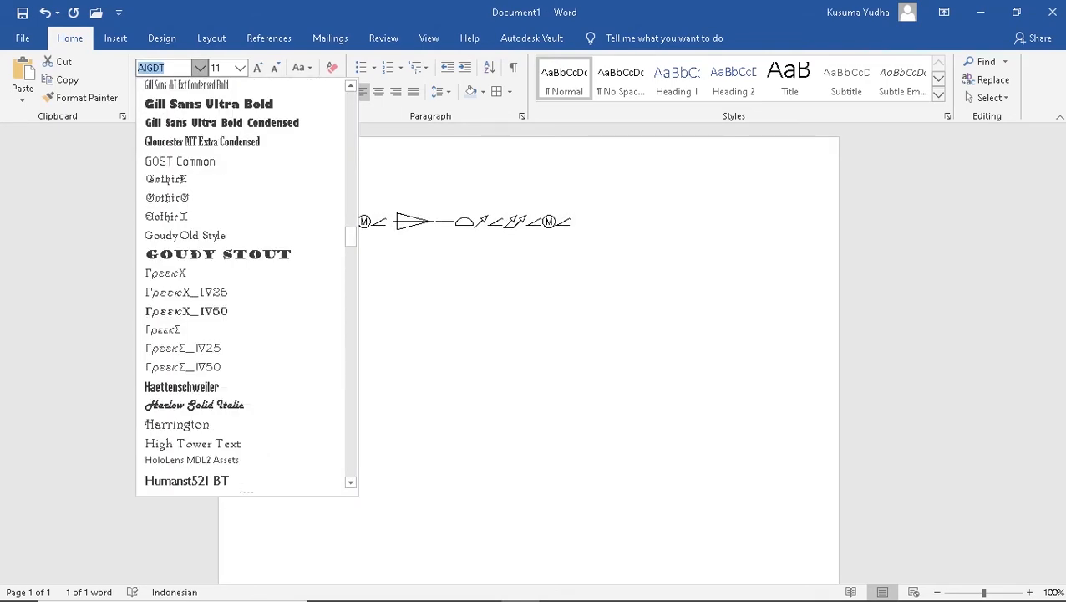
text(Times New R)
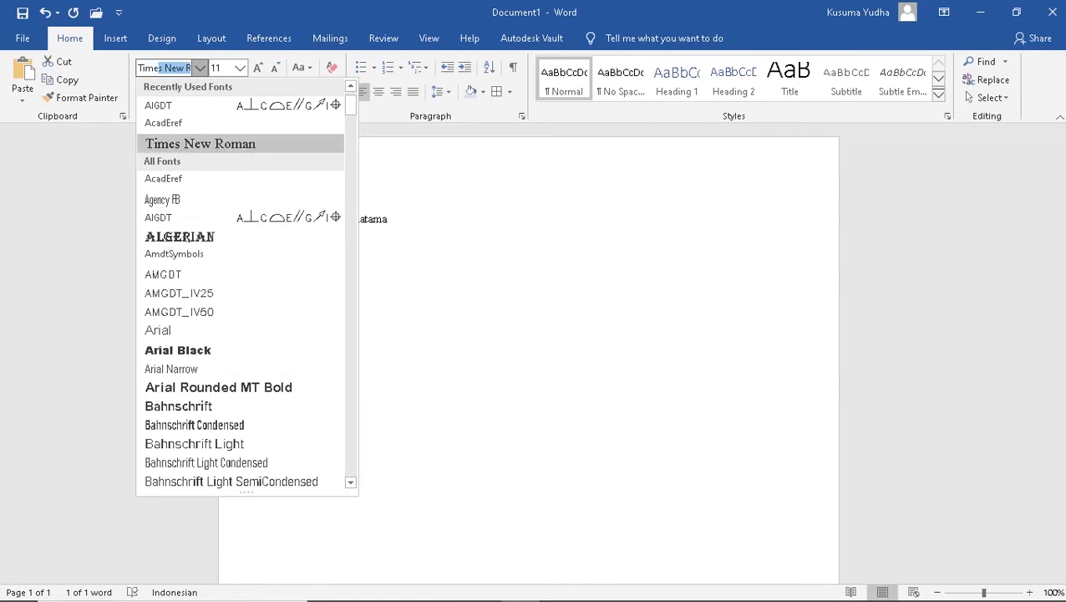
key(Return)
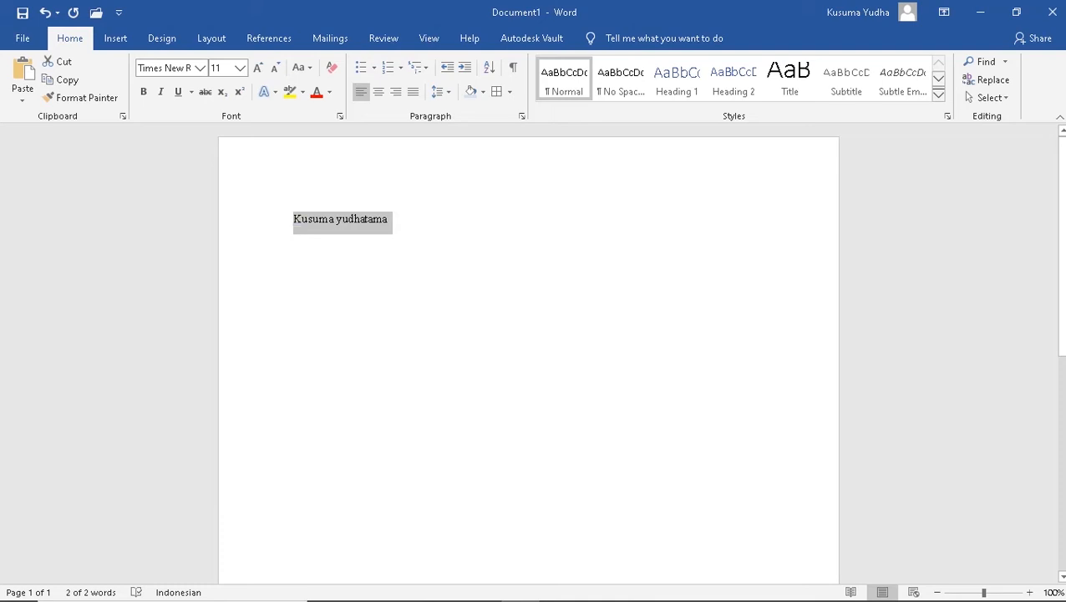
click(296, 220)
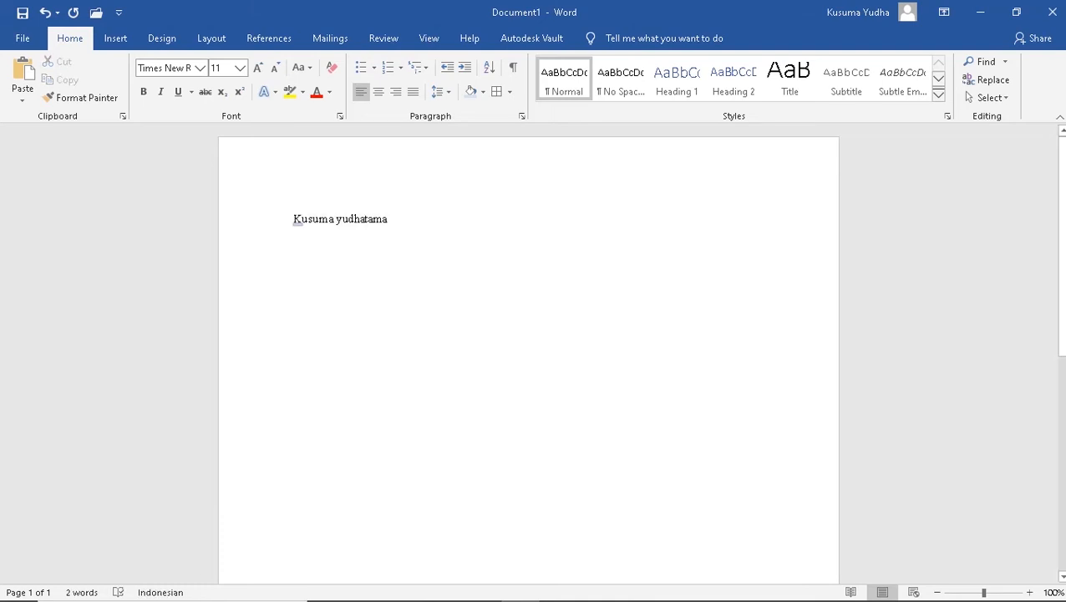
key(ctrl+a)
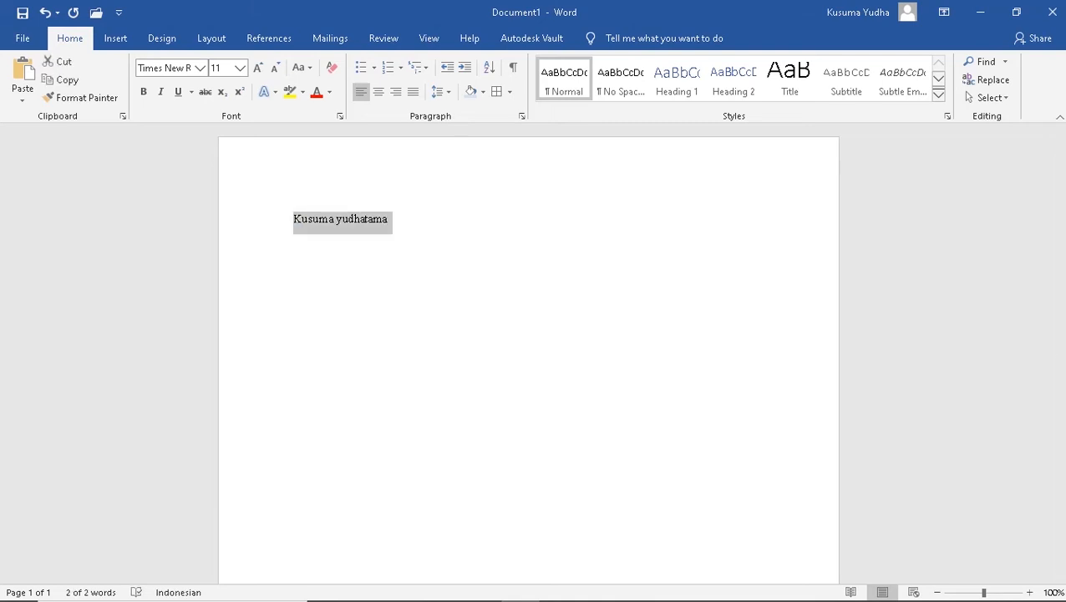
click(240, 69)
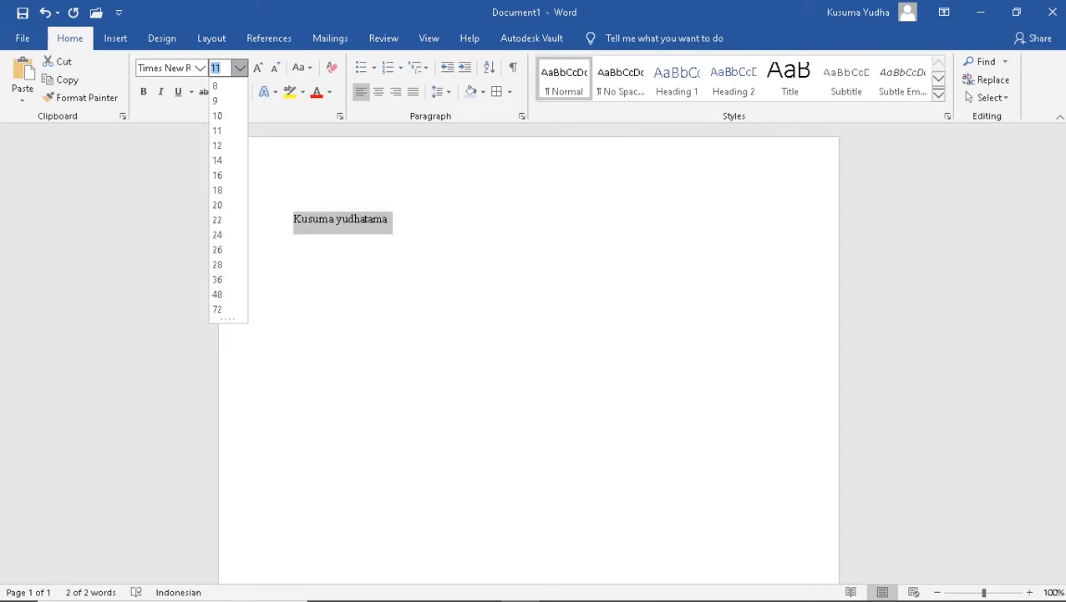
Set the name to size 20, then grow and shrink it to end at 18
text(20)
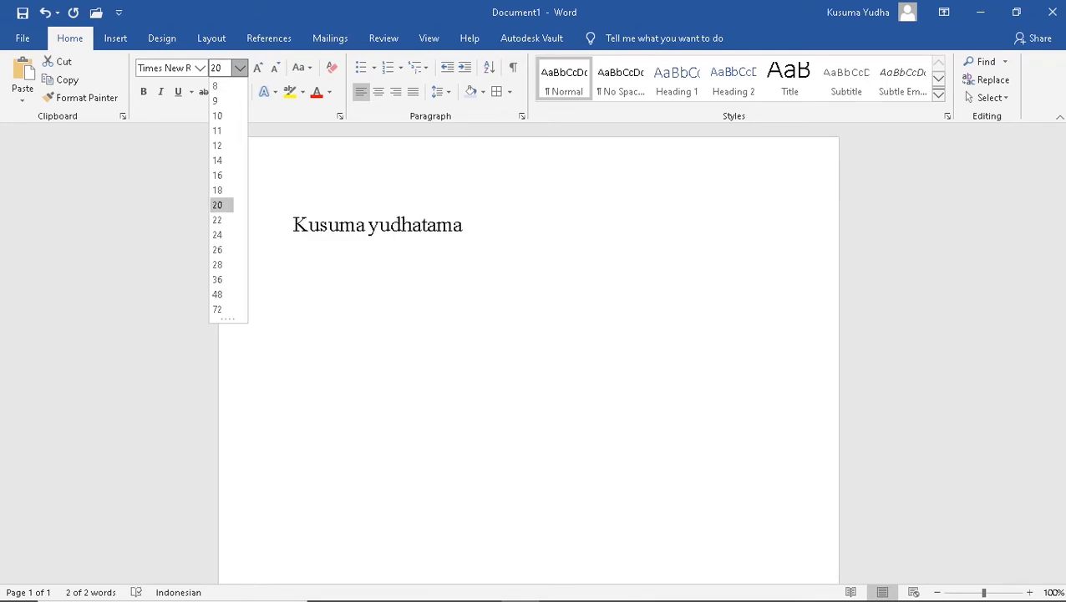
key(Return)
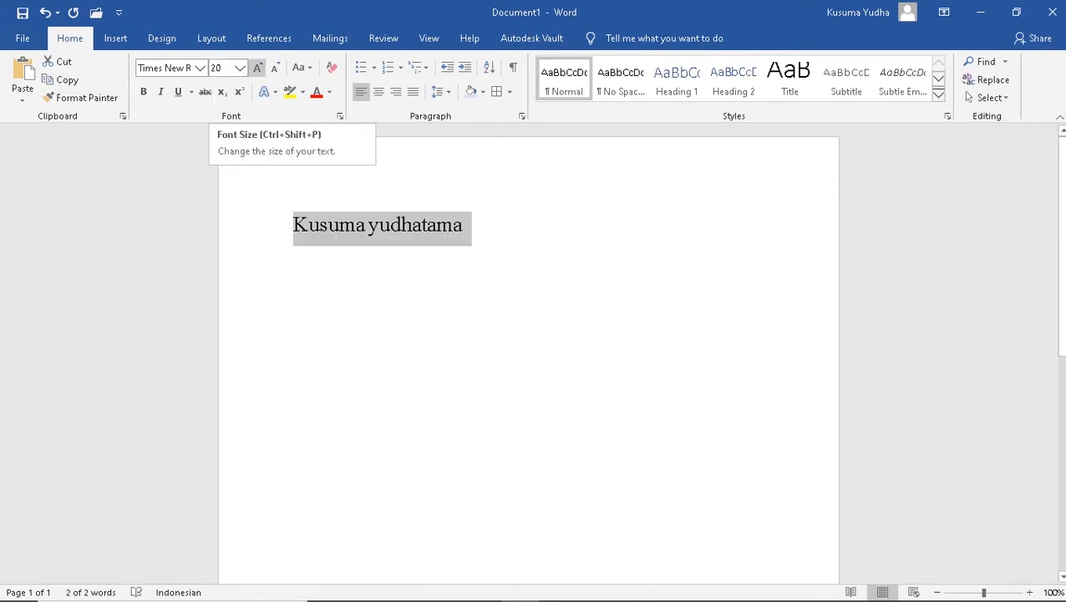
click(257, 68)
click(258, 68)
click(258, 68)
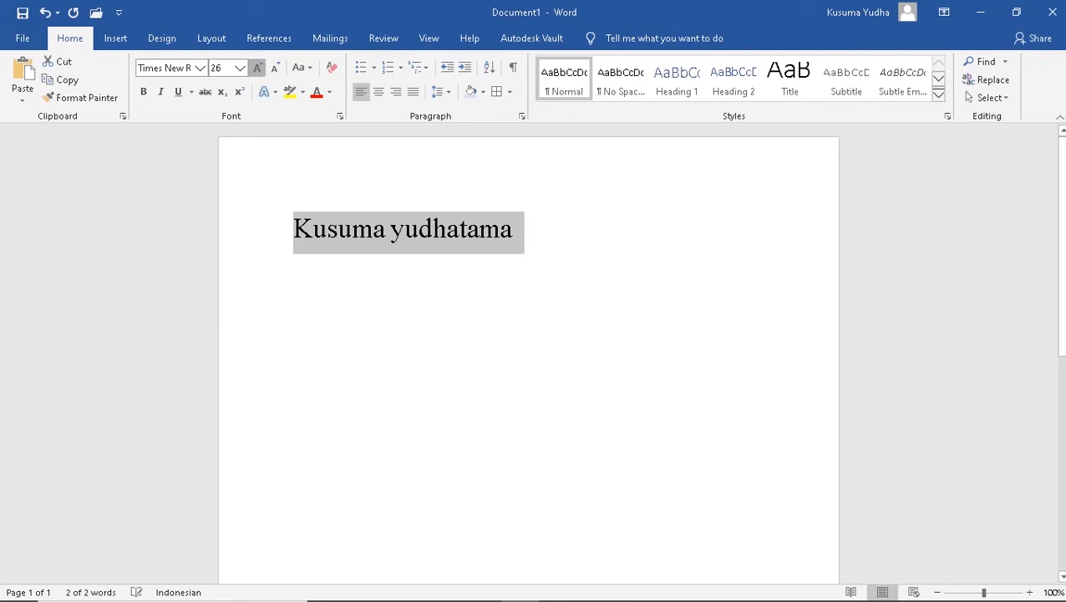
click(257, 68)
click(274, 68)
click(274, 67)
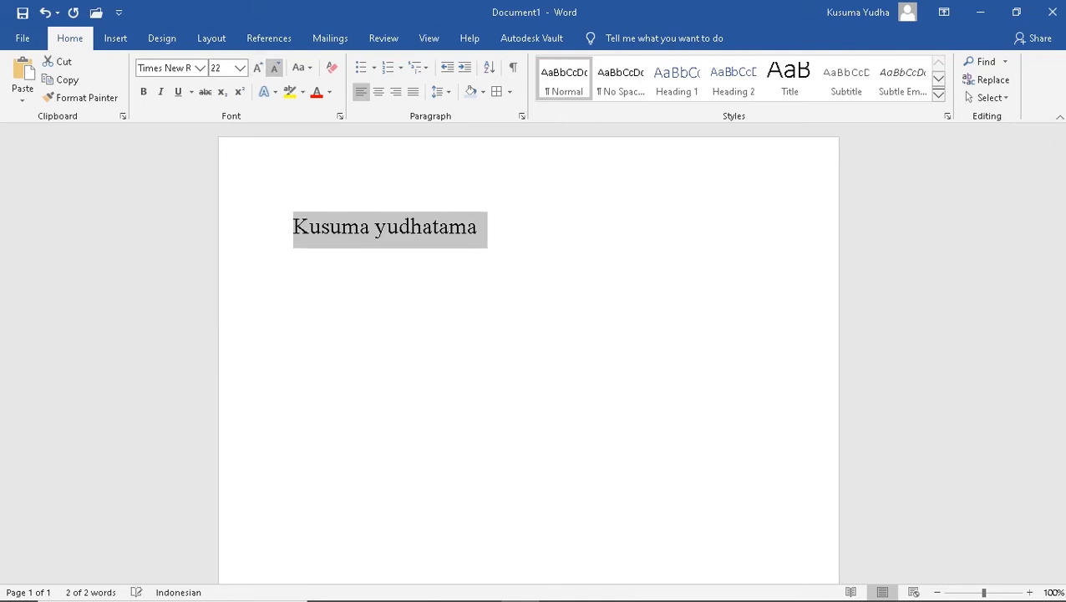
click(274, 67)
click(274, 67)
click(274, 68)
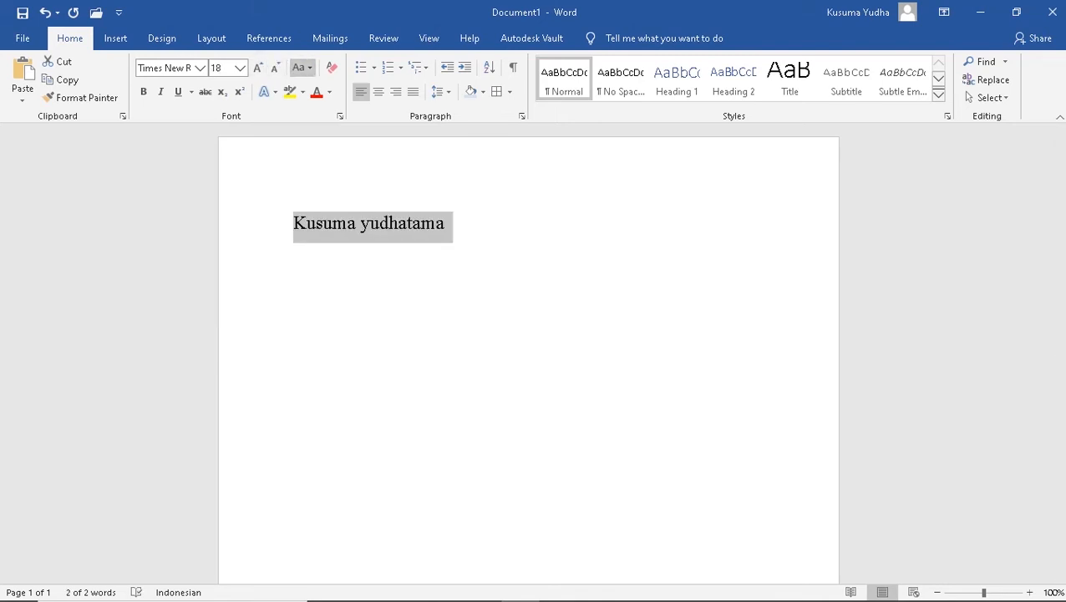
Cycle the name through lowercase, UPPERCASE and Capitalize Each Word, ending on tOGGLE cASE
click(303, 67)
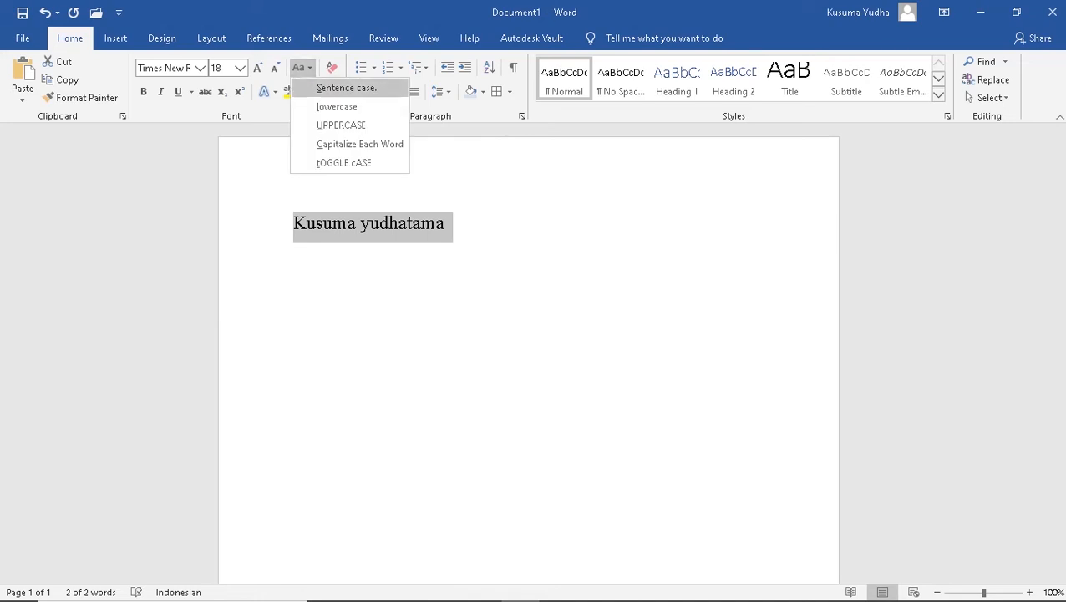
click(337, 106)
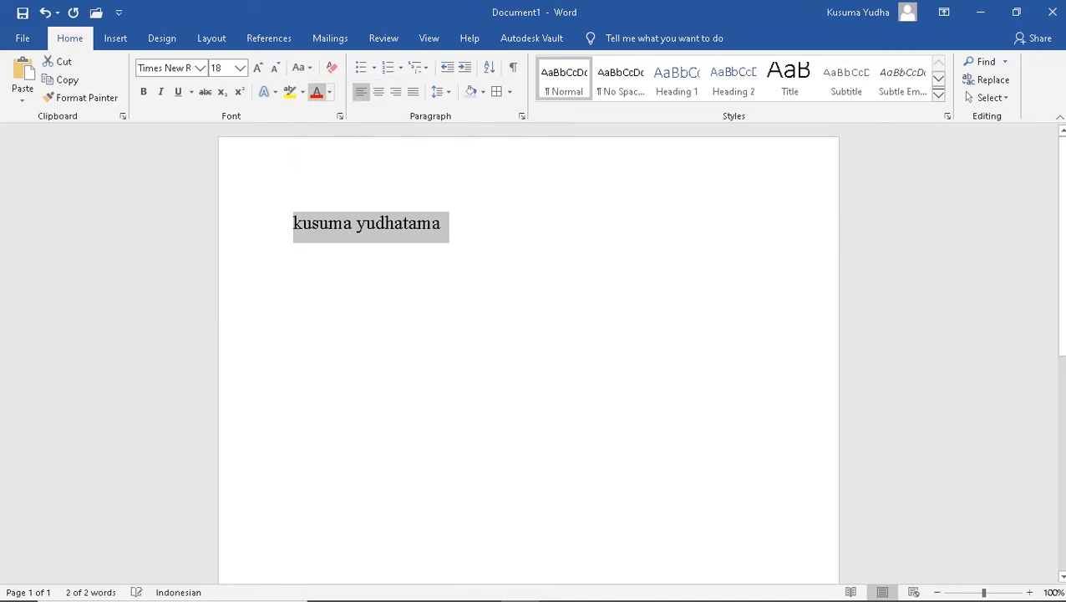
click(302, 68)
click(343, 124)
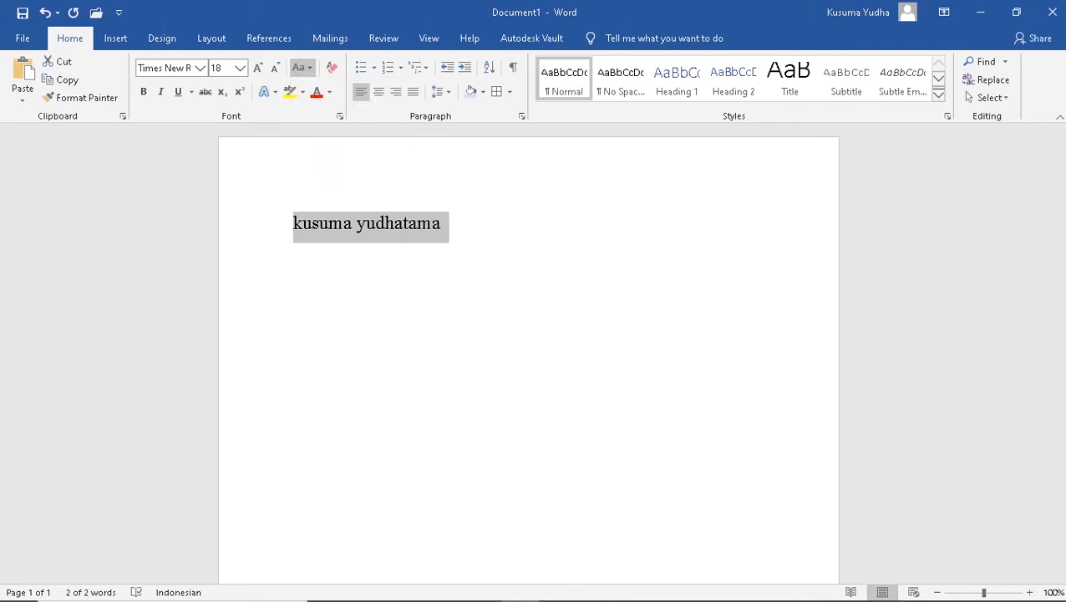
click(303, 68)
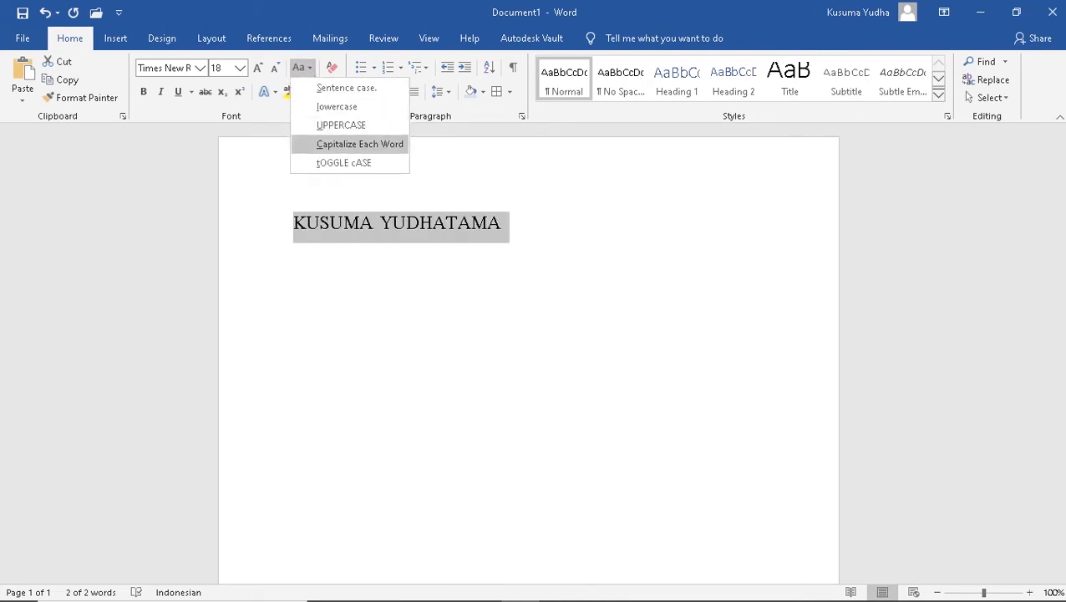
click(360, 144)
click(302, 67)
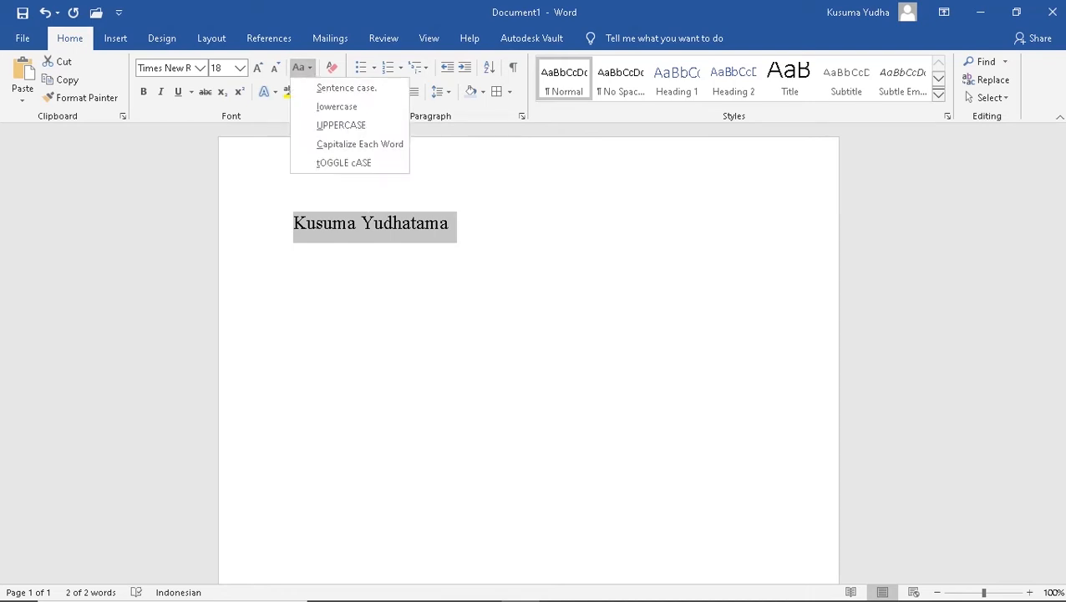
click(343, 162)
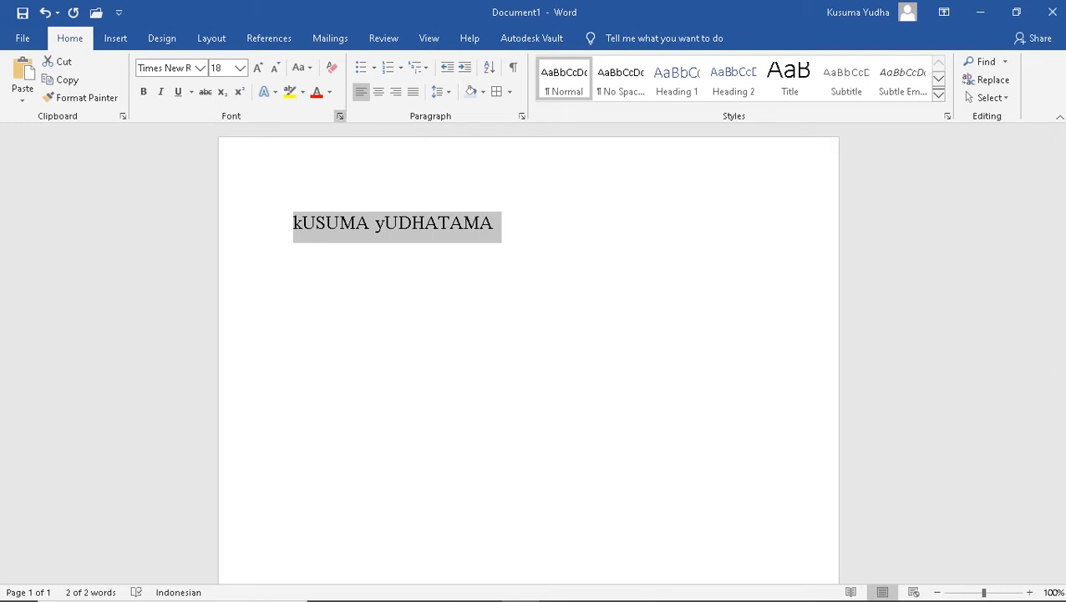
click(303, 67)
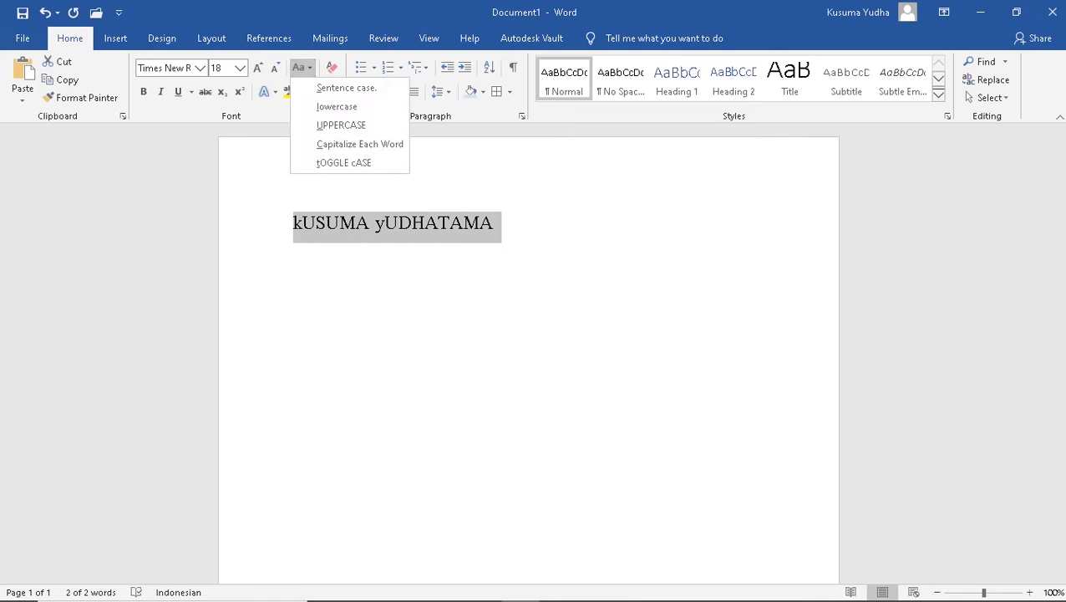
Make the Times New Roman 18 name bold, italic, underlined and struck through
key(Escape)
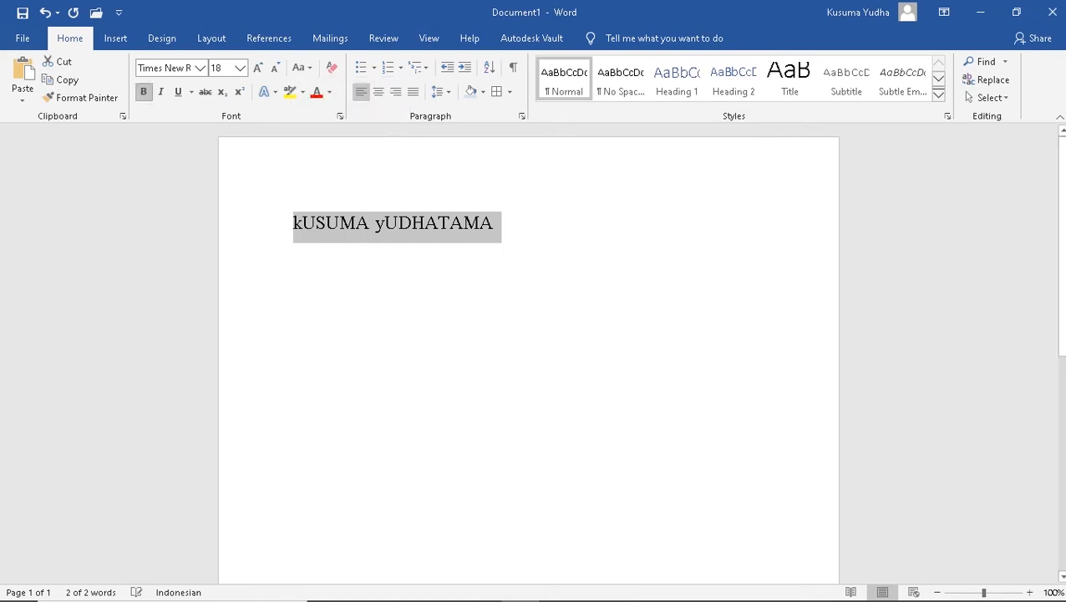
key(ctrl+b)
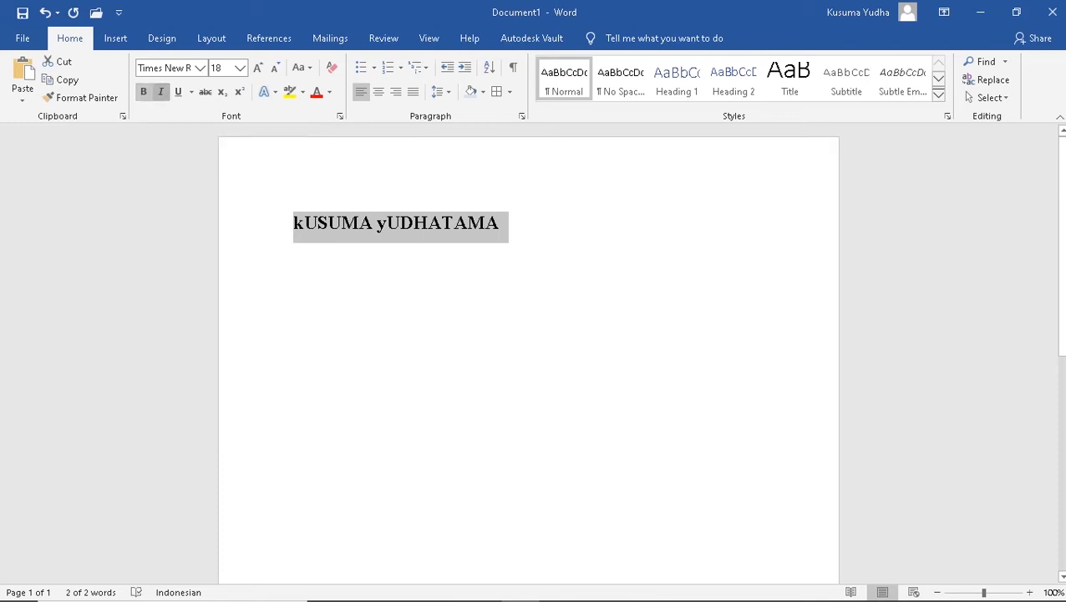
click(160, 91)
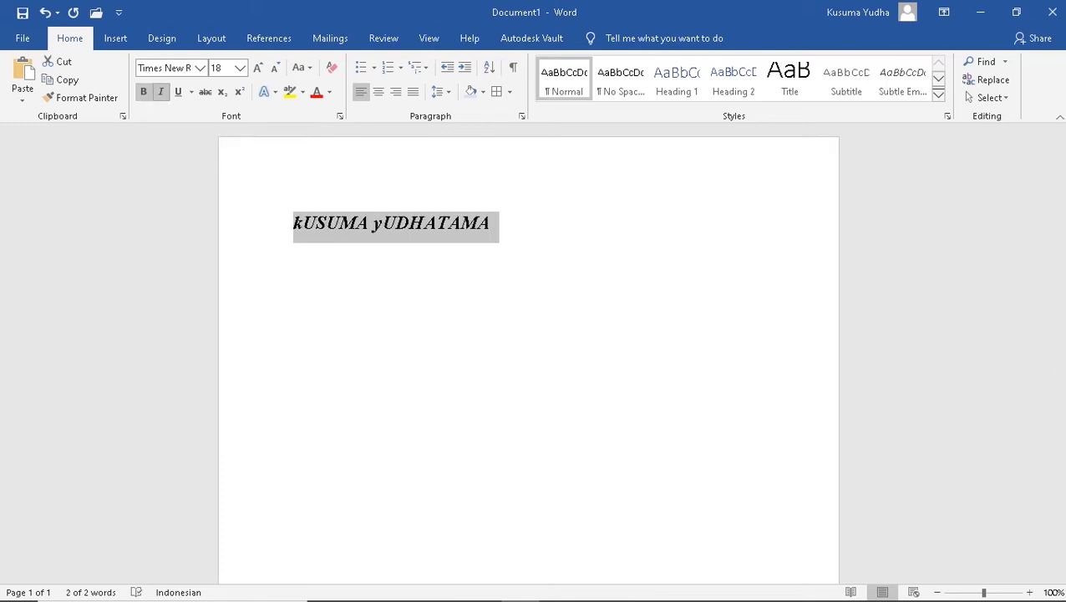
click(178, 92)
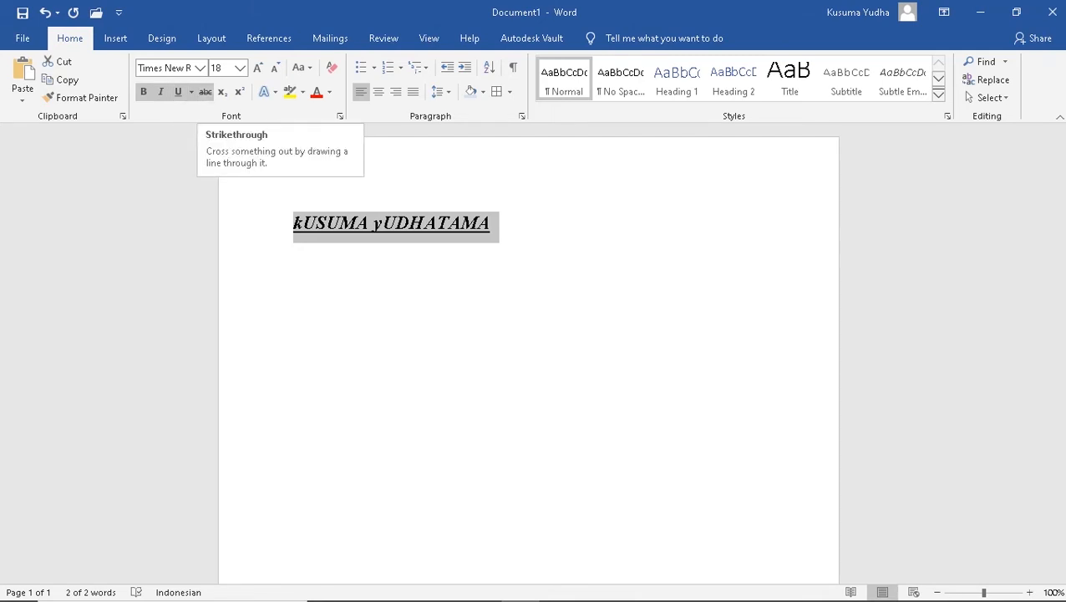
click(204, 91)
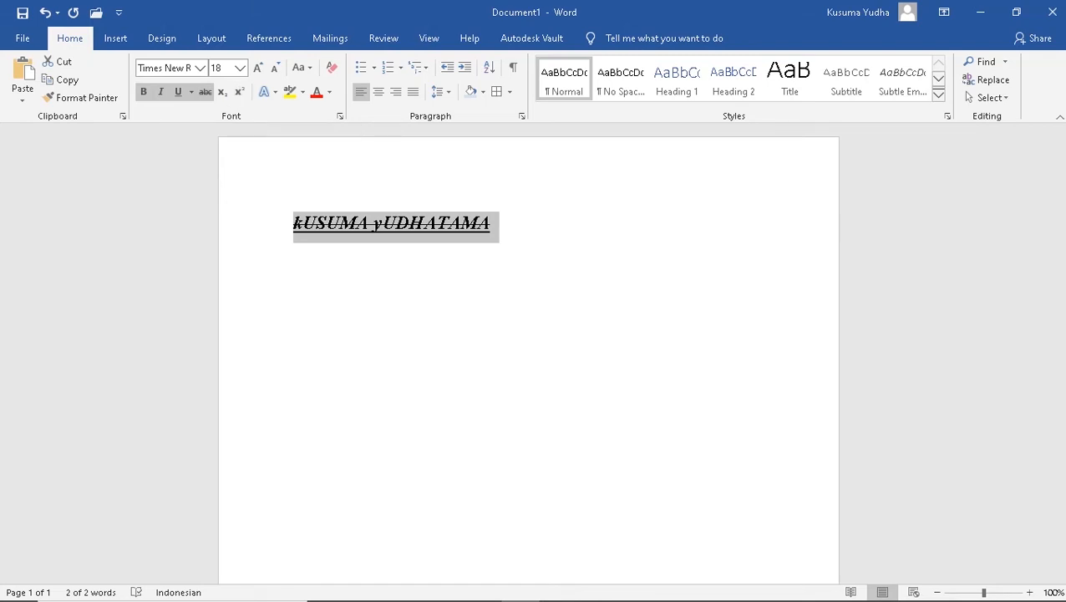
click(265, 92)
click(409, 169)
Give the name a light blue outline effect, yellow highlight and black font colour
click(266, 92)
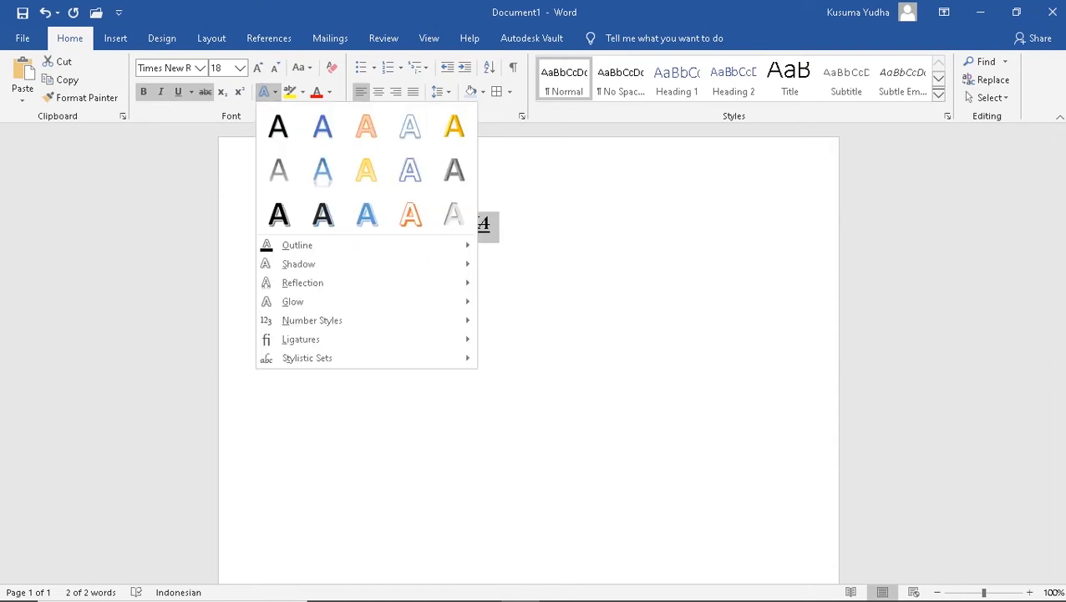
click(322, 167)
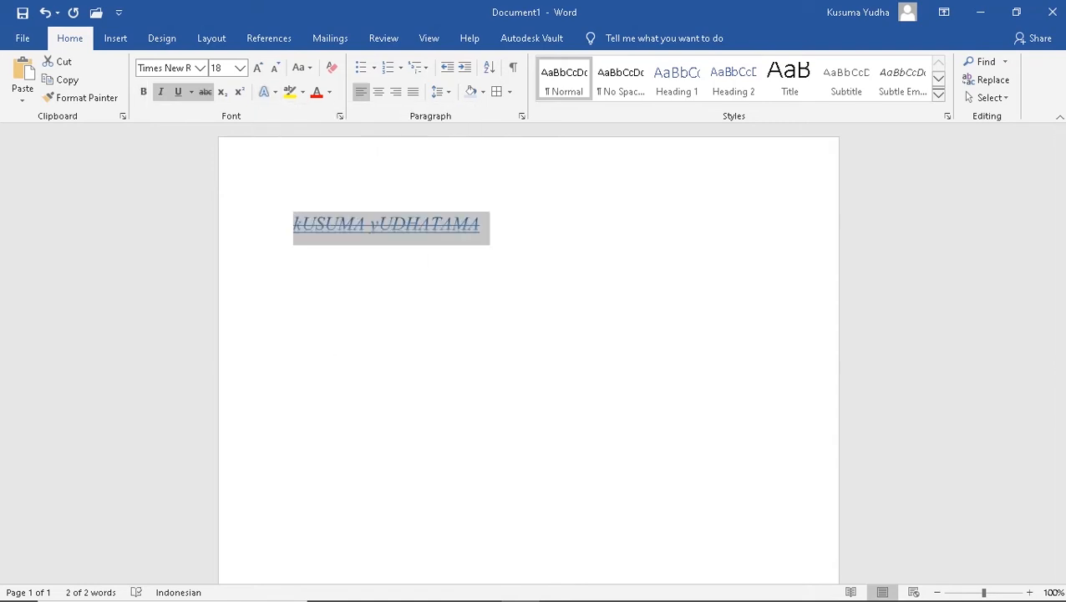
click(303, 92)
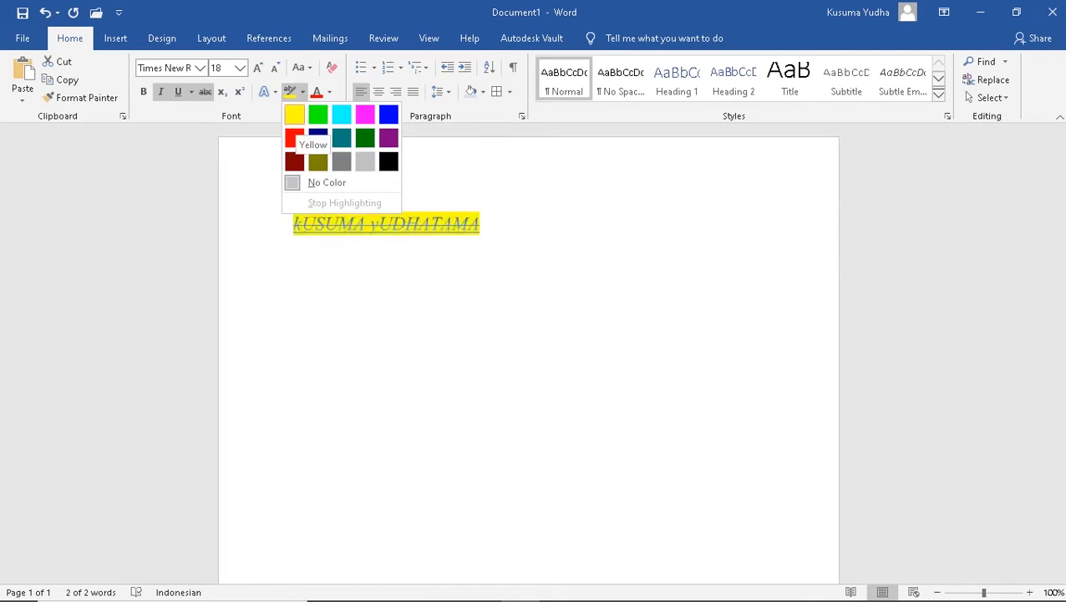
click(295, 116)
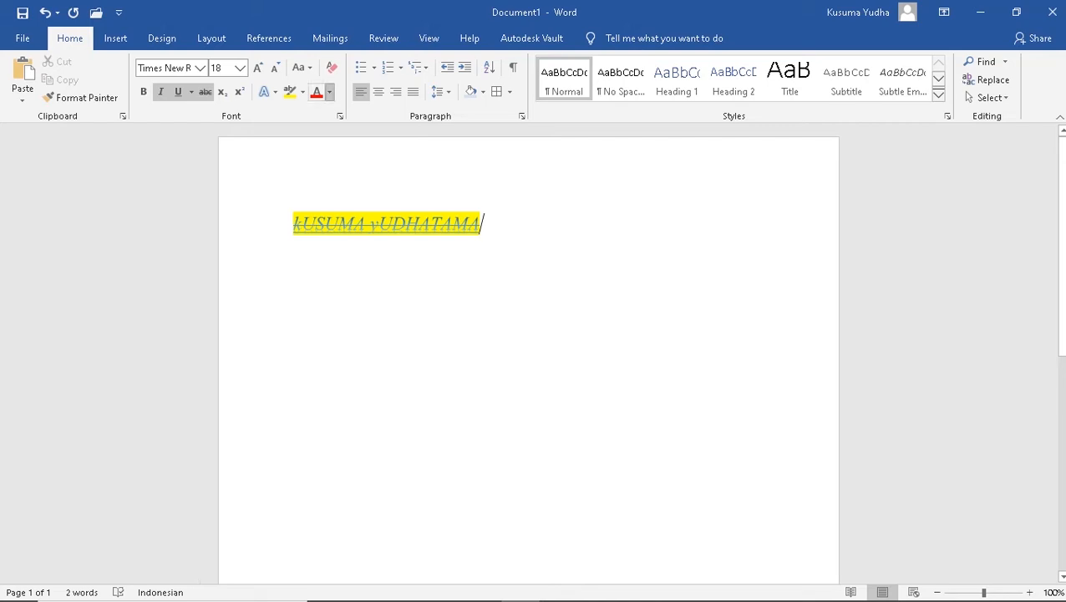
click(329, 92)
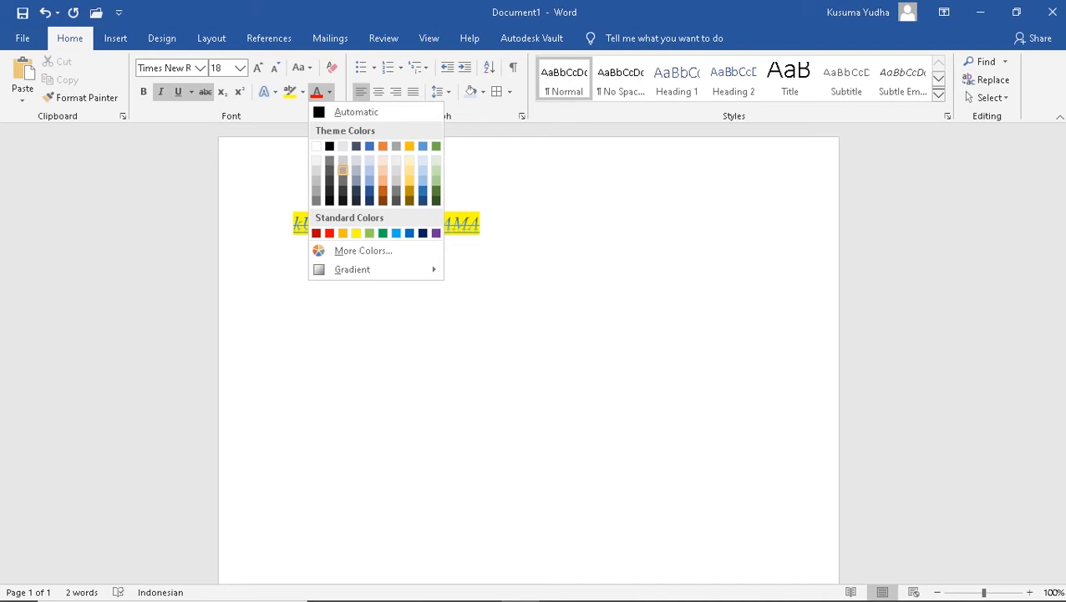
click(343, 169)
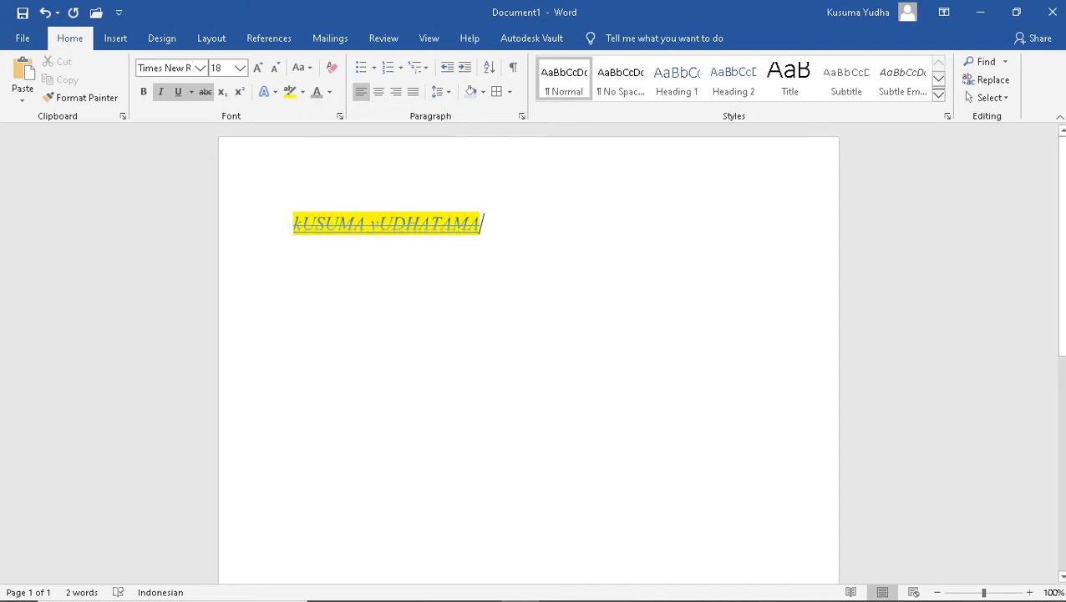
drag(485, 225, 290, 227)
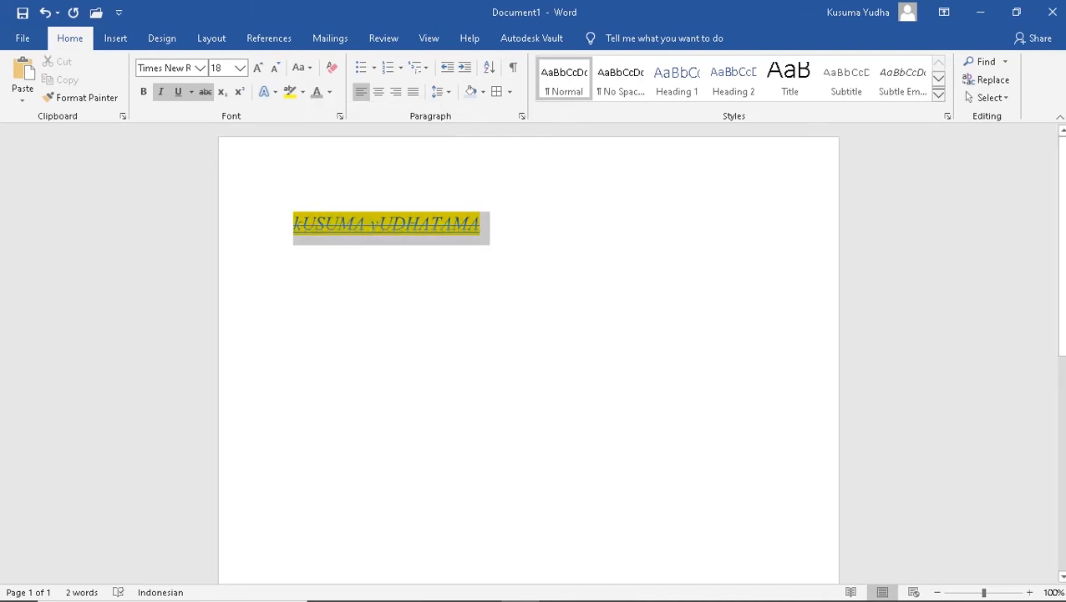
click(329, 91)
click(330, 146)
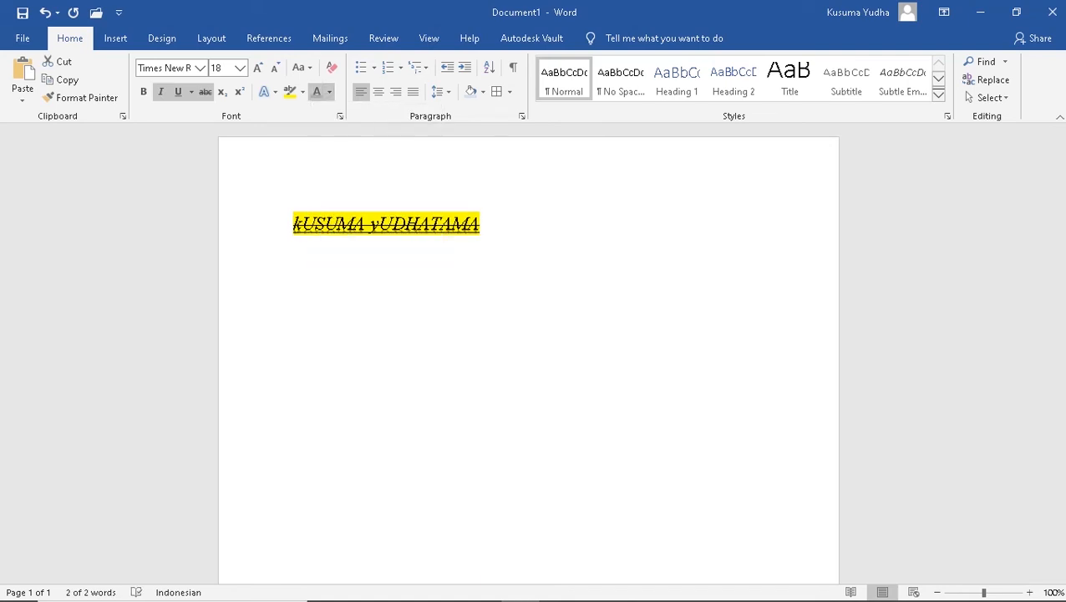
Type 'yy' after the name and make the last y superscript
click(519, 232)
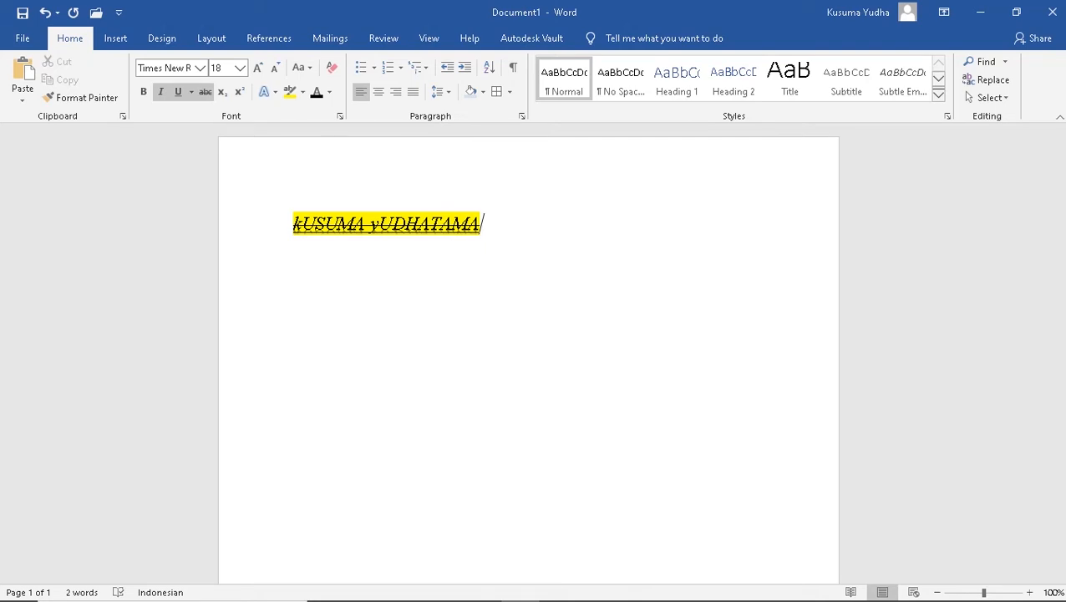
text(yy)
key(shift+Left)
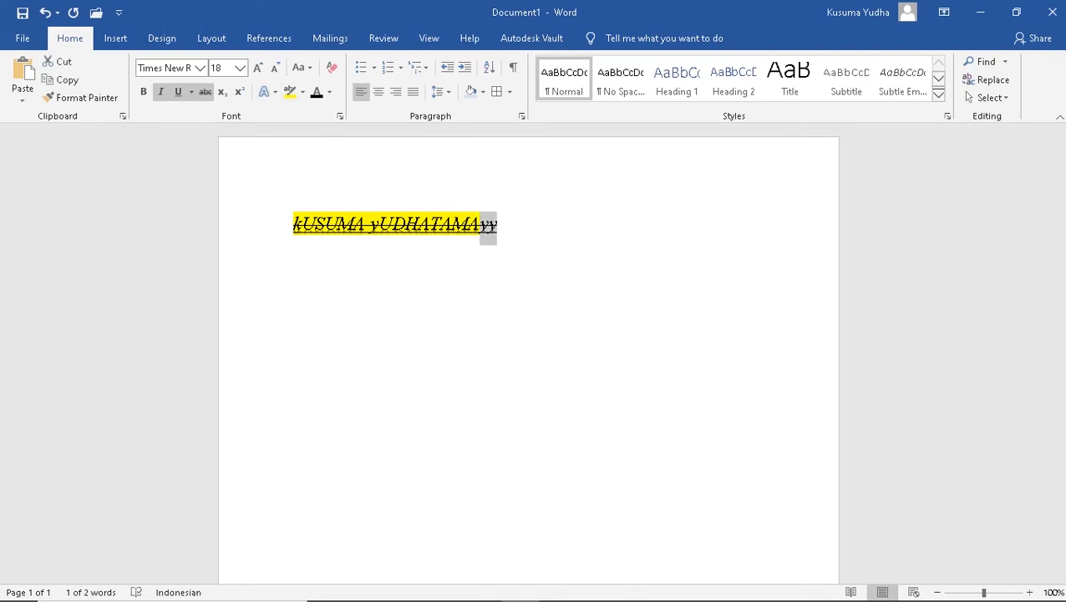
click(222, 92)
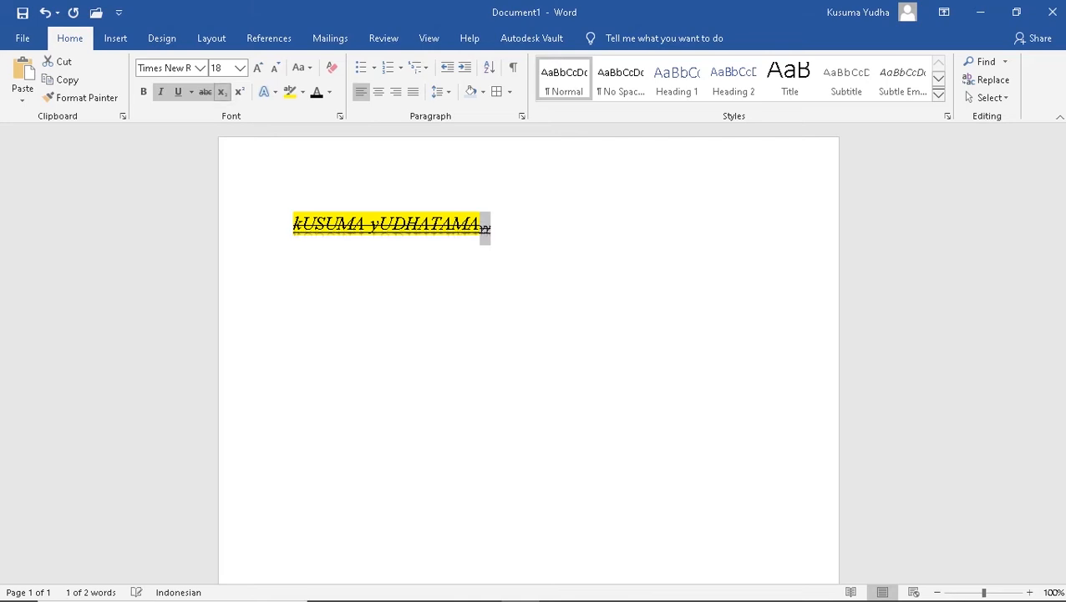
click(239, 92)
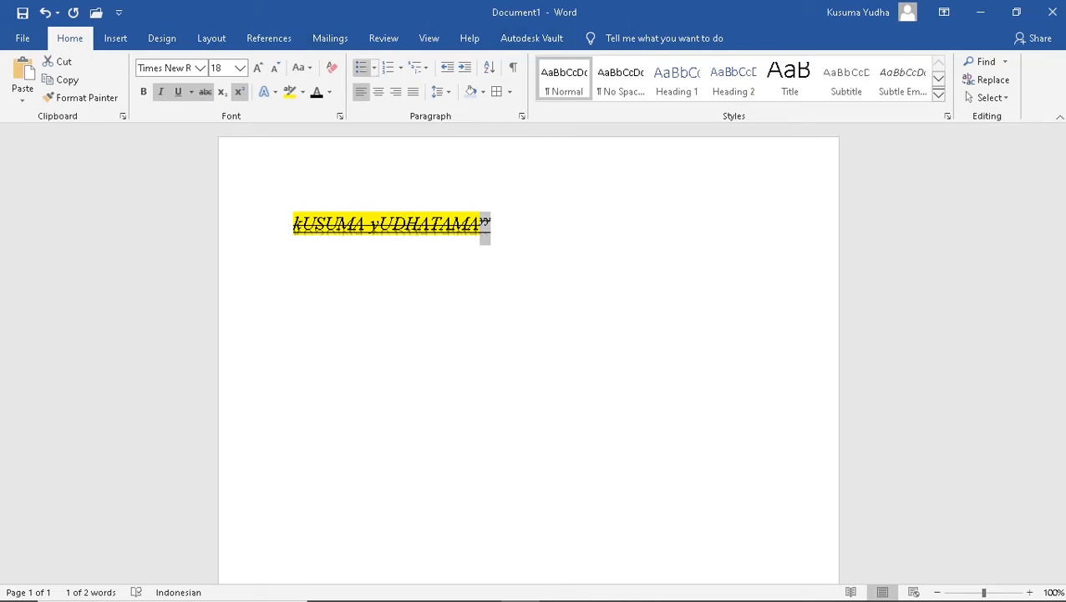
click(495, 224)
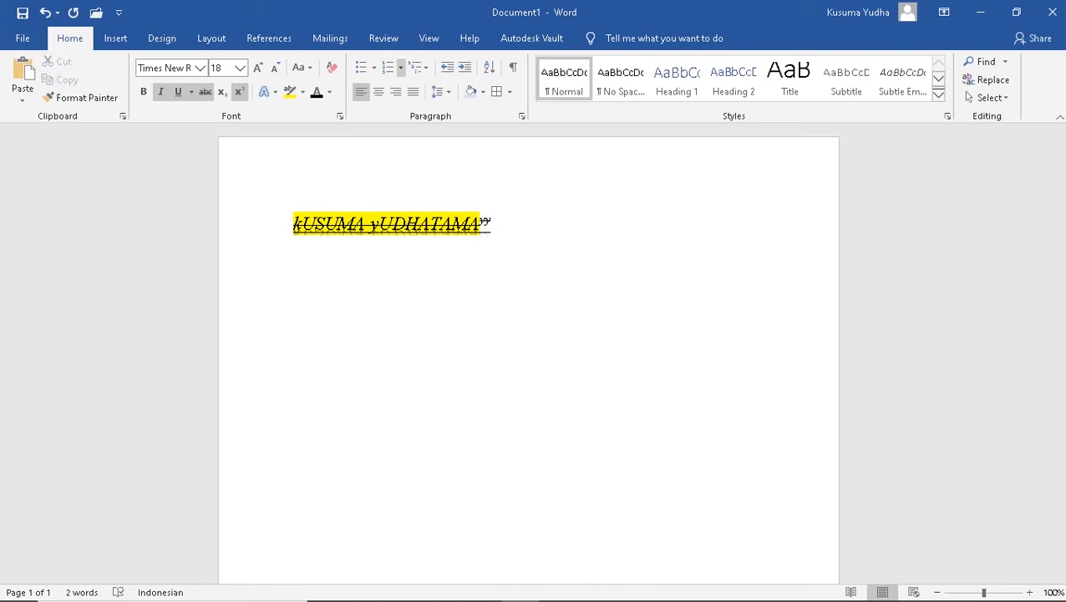
Bullet the name line and, after some test typing, leave one empty bullet beneath it
click(361, 68)
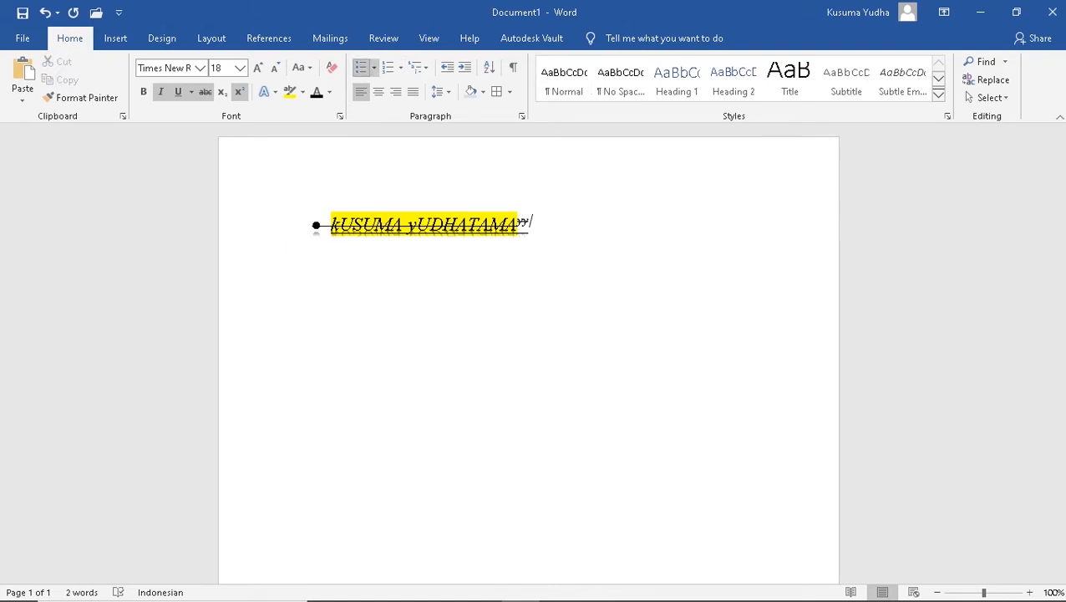
key(Return)
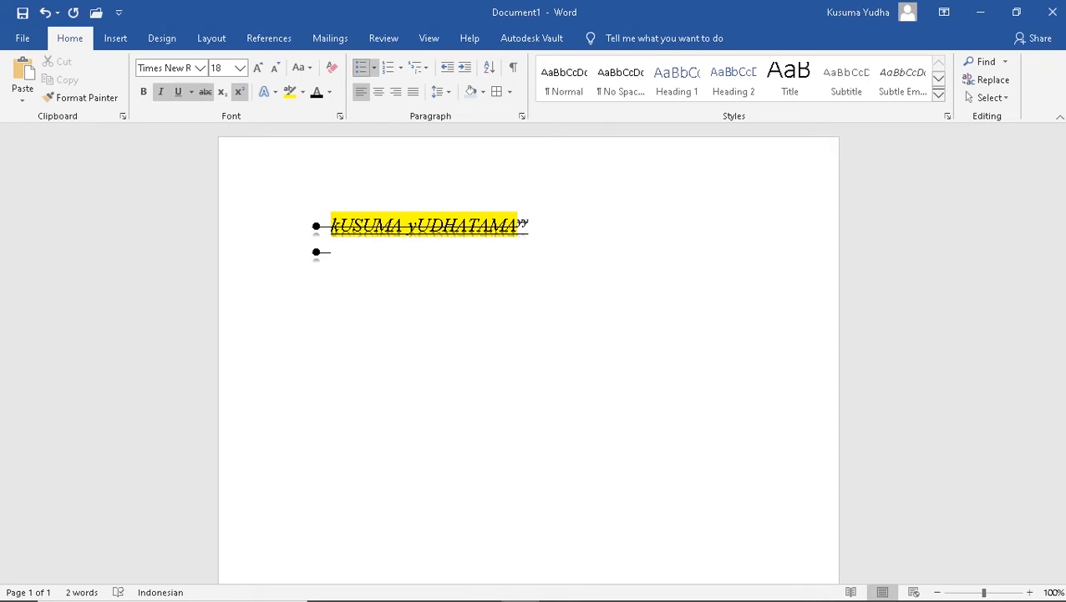
text(hihihihi)
key(BackSpace)
key(BackSpace)
key(BackSpace)
key(BackSpace)
key(BackSpace)
key(BackSpace)
key(BackSpace)
key(BackSpace)
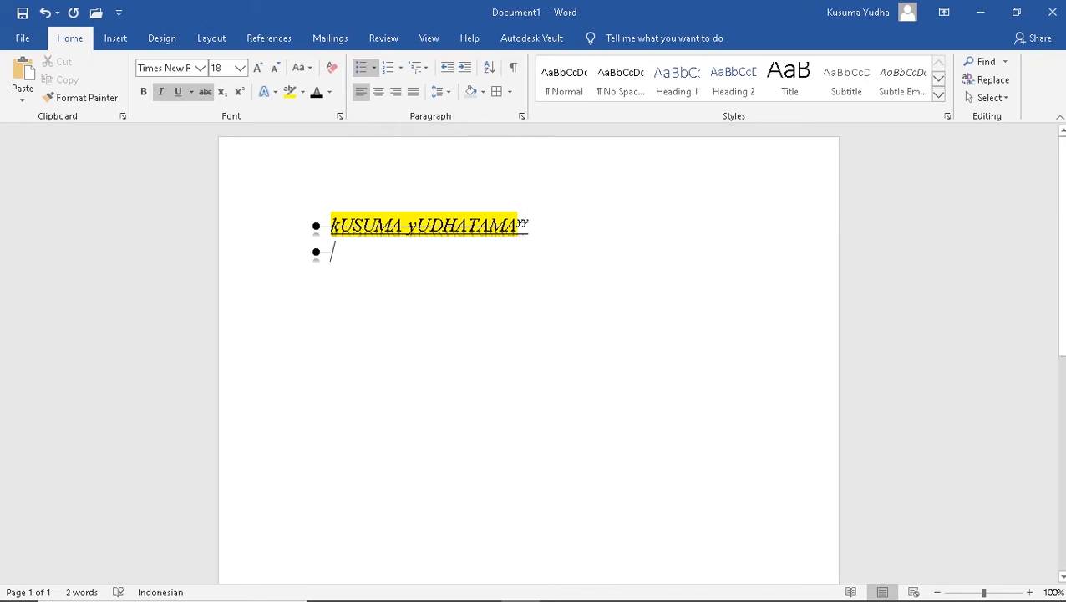
text(suicbudbdufbq)
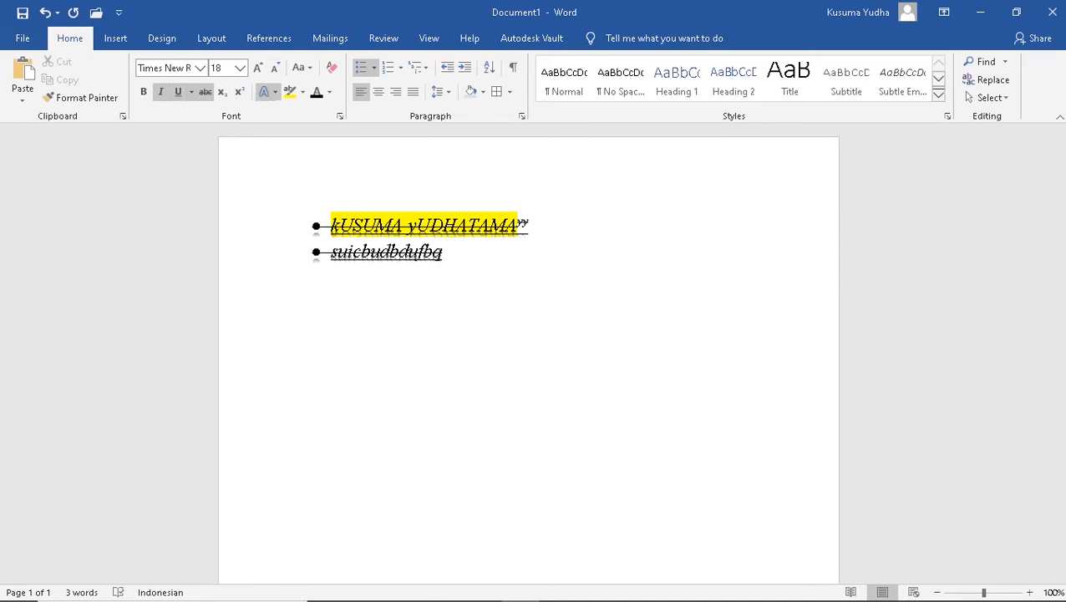
key(BackSpace)
key(BackSpace)
key(BackSpace)
key(BackSpace)
key(BackSpace)
key(BackSpace)
key(BackSpace)
key(BackSpace)
key(BackSpace)
key(BackSpace)
key(BackSpace)
key(BackSpace)
key(BackSpace)
key(BackSpace)
key(BackSpace)
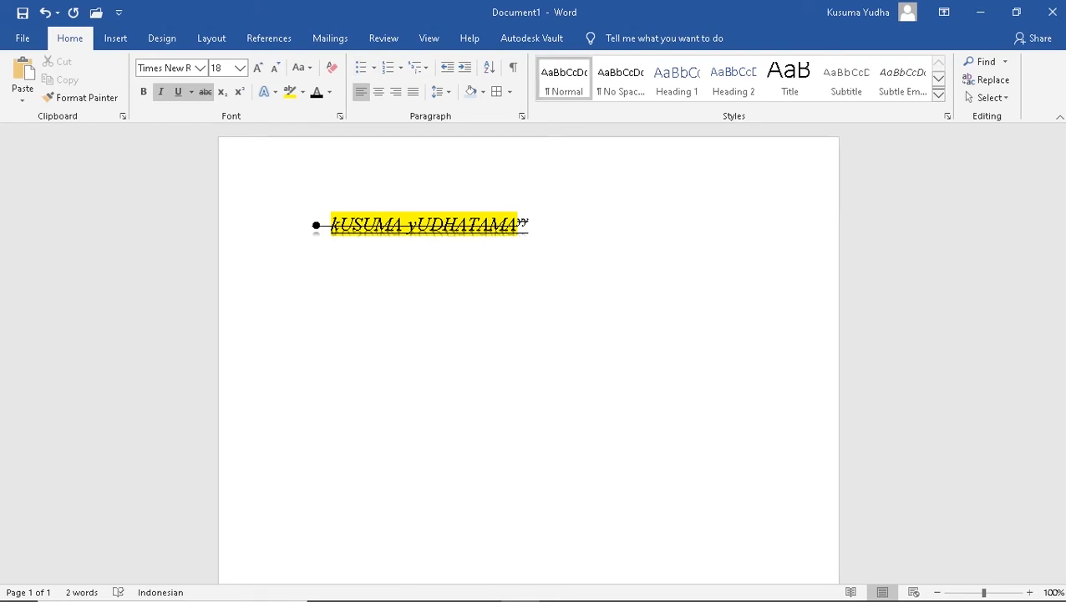
key(BackSpace)
key(Return)
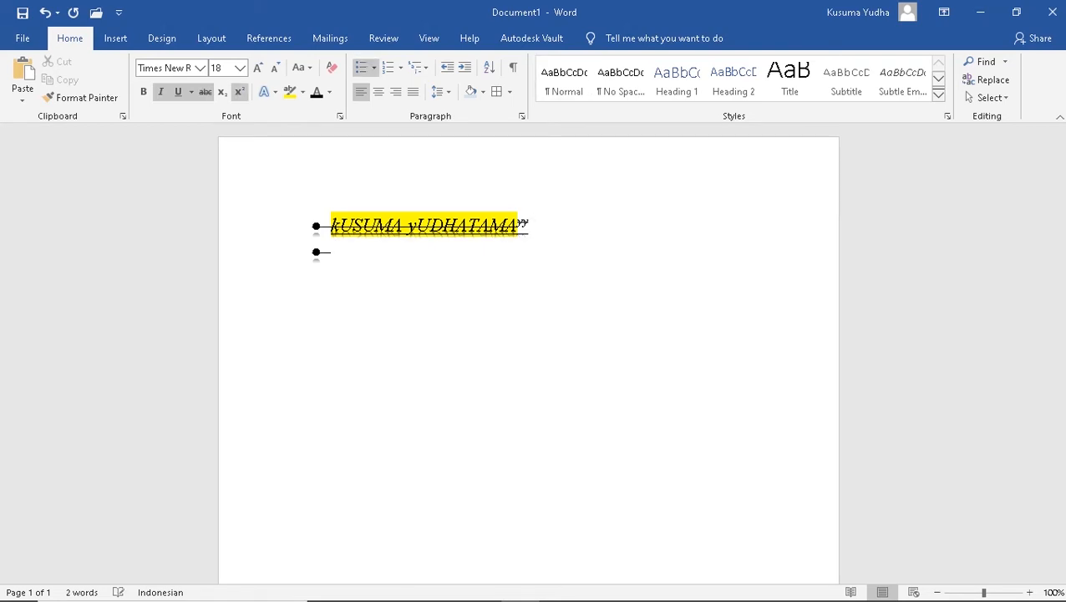
key(BackSpace)
text(jkbkk)
key(BackSpace)
key(BackSpace)
key(BackSpace)
key(BackSpace)
key(BackSpace)
key(BackSpace)
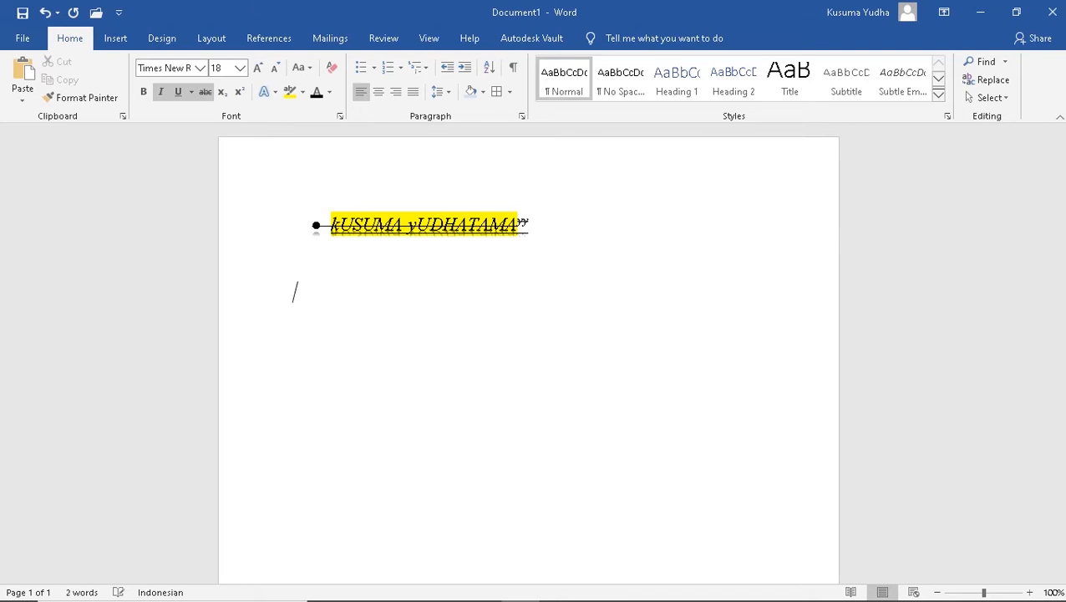
key(Return)
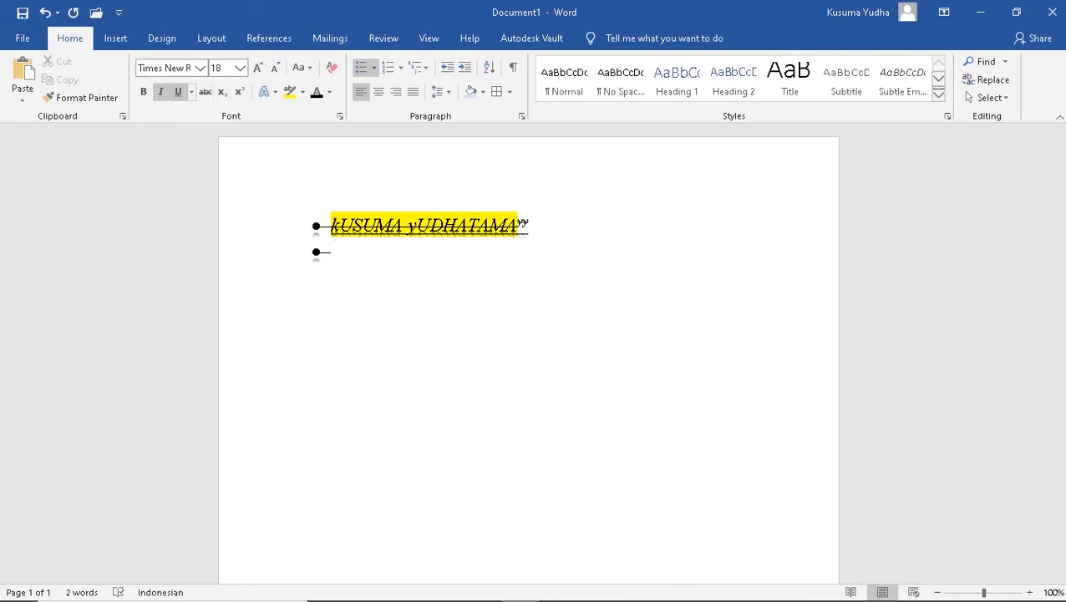
Type the item 'uvewioewnboiwoi' and reset its text effects to plain text
text(u)
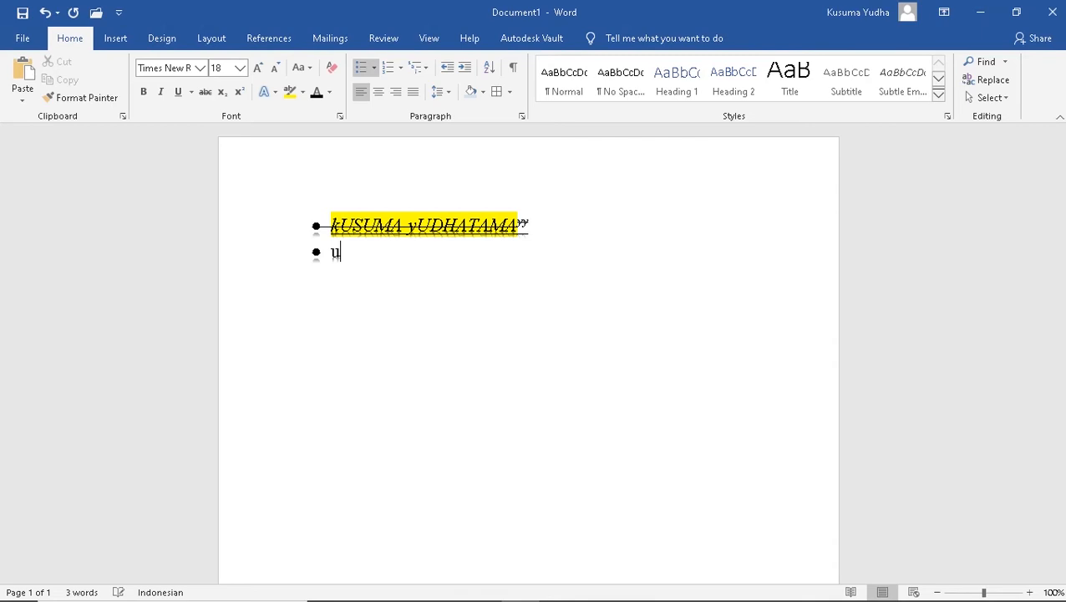
text(vewioewnboiwoi)
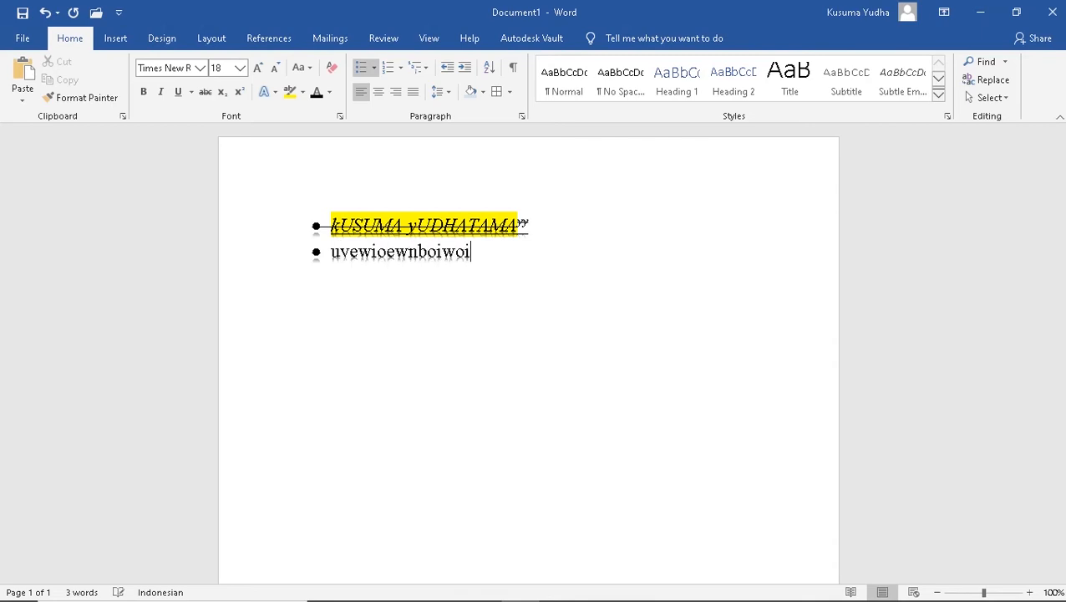
key(shift+Left)
key(shift+Left)
key(shift+Left)
key(shift+Left)
key(shift+Left)
key(shift+Left)
key(shift+Left)
key(shift+Left)
key(shift+Left)
key(shift+Left)
key(shift+Left)
key(shift+Left)
key(shift+Left)
key(shift+Left)
key(shift+Left)
key(shift+Left)
key(shift+Left)
key(shift+Left)
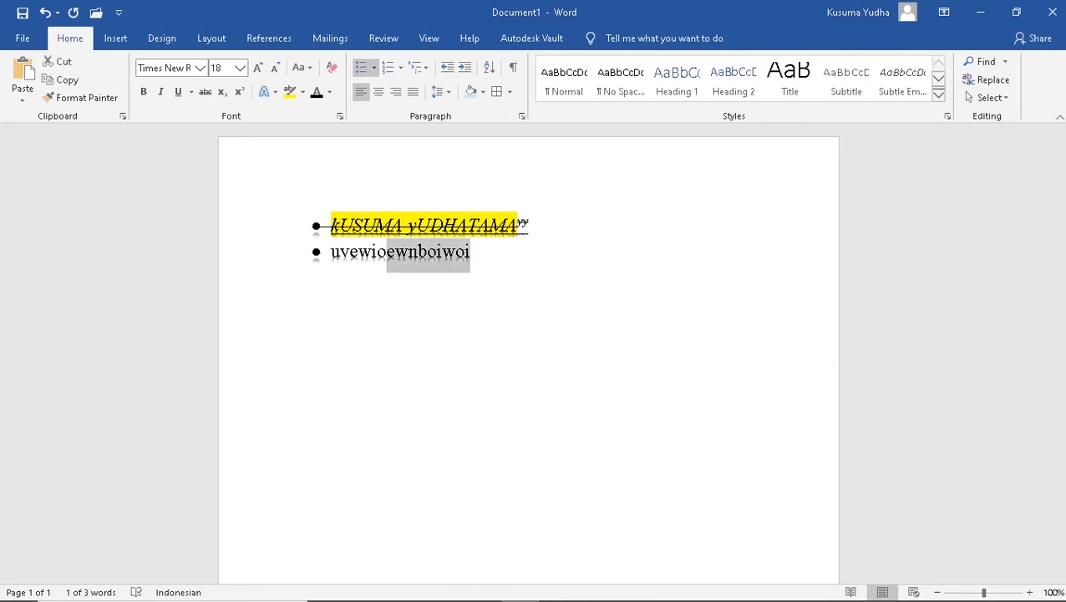
key(shift+Right)
key(shift+Right)
key(shift+Right)
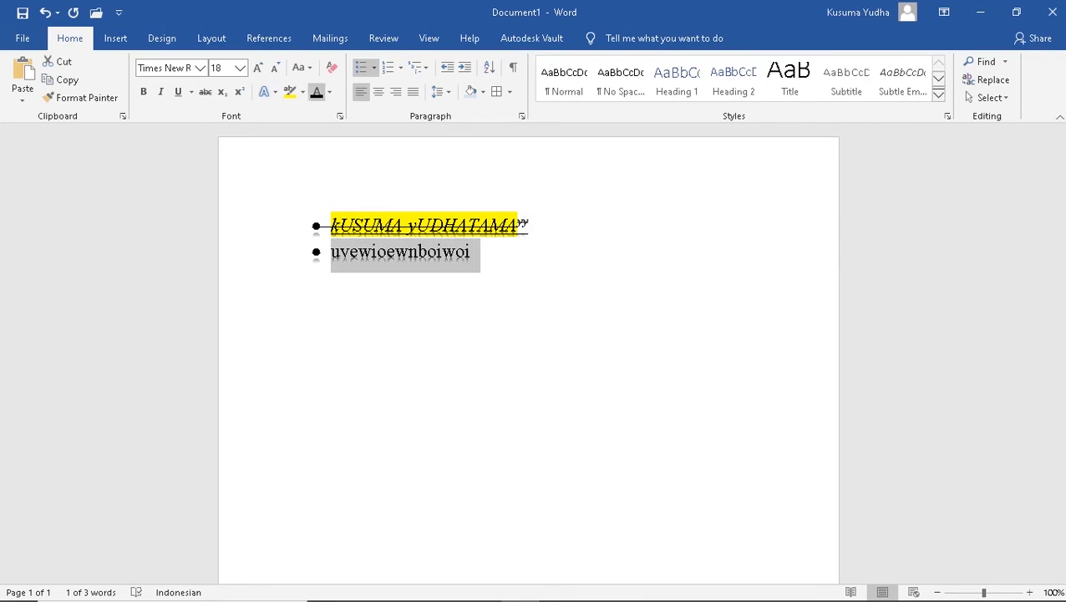
click(264, 91)
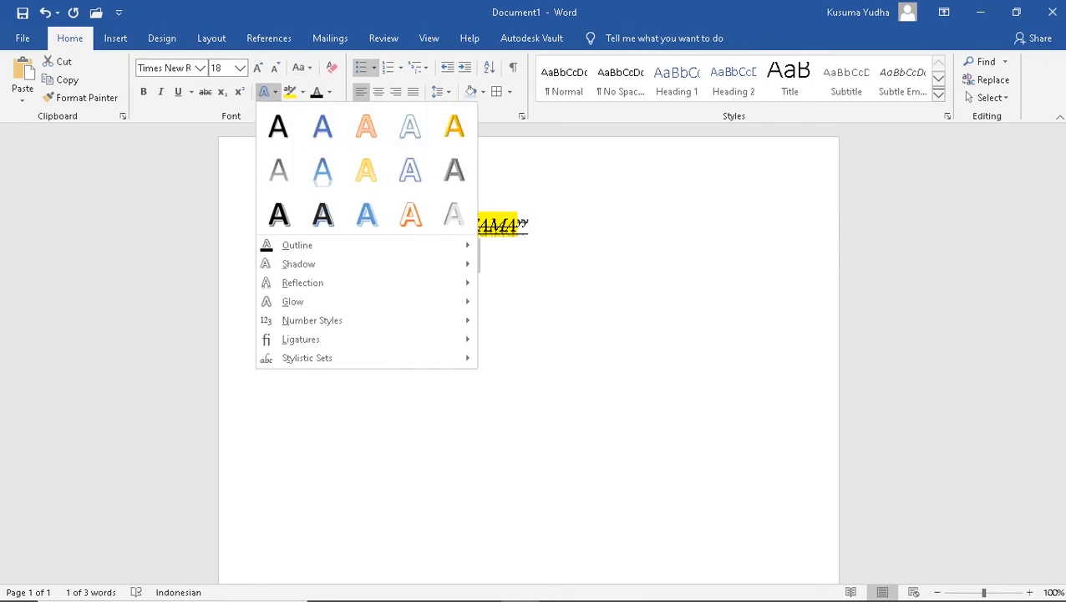
click(278, 124)
key(Right)
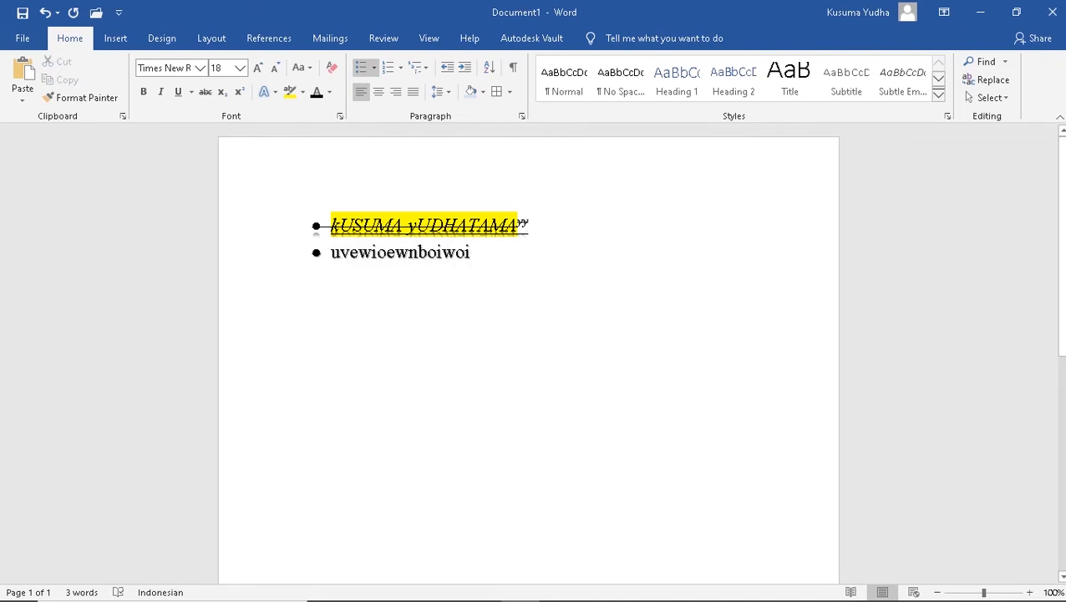
Add items 'vhijiorjojiojwo' and 'cekwcmiowmc', then number the whole list 1 to 4
key(Return)
text(v)
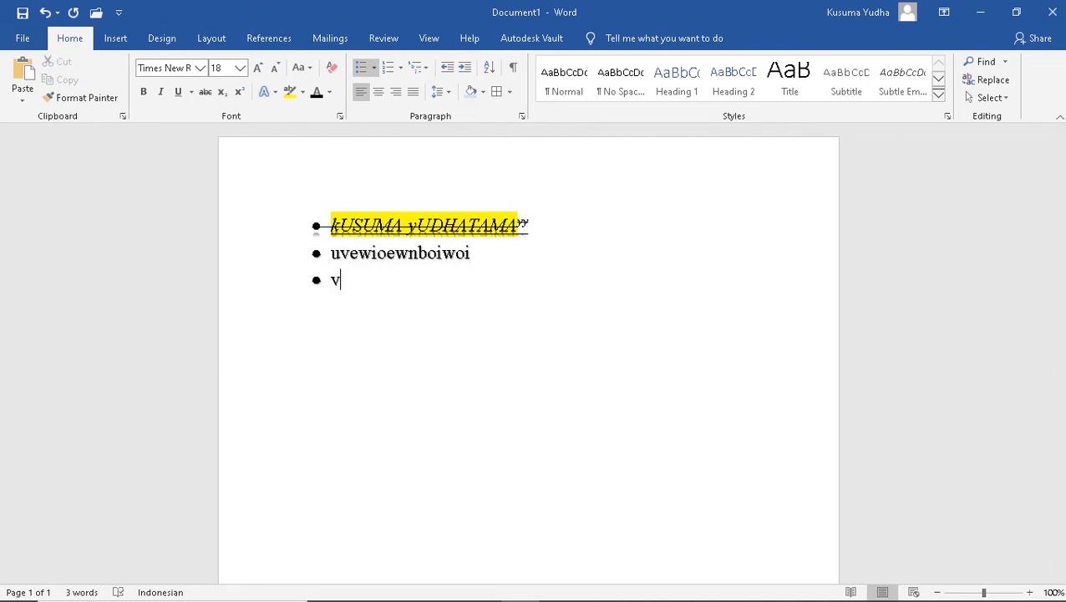
text(hijiorjojiojwo)
key(Return)
text(cekwcmiowmc)
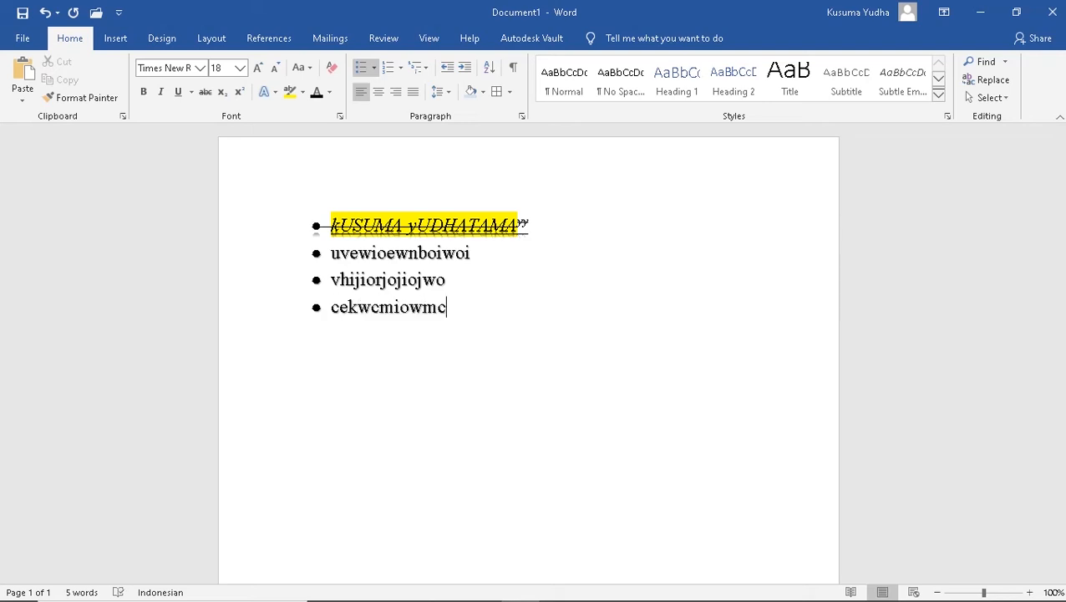
key(ctrl+a)
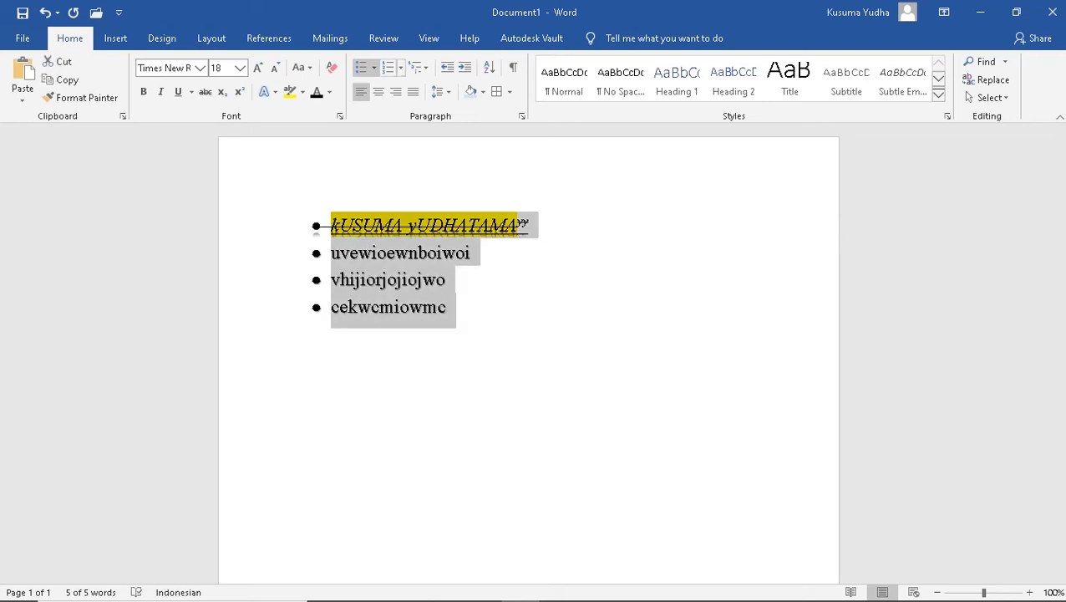
click(387, 67)
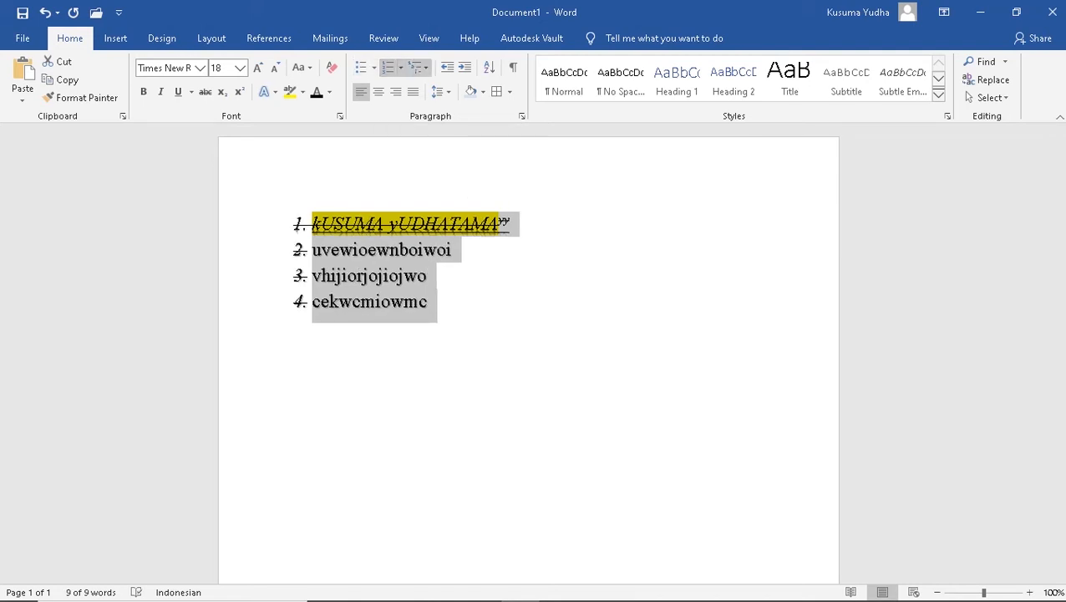
Browse the Multilevel List gallery without choosing a style
click(418, 67)
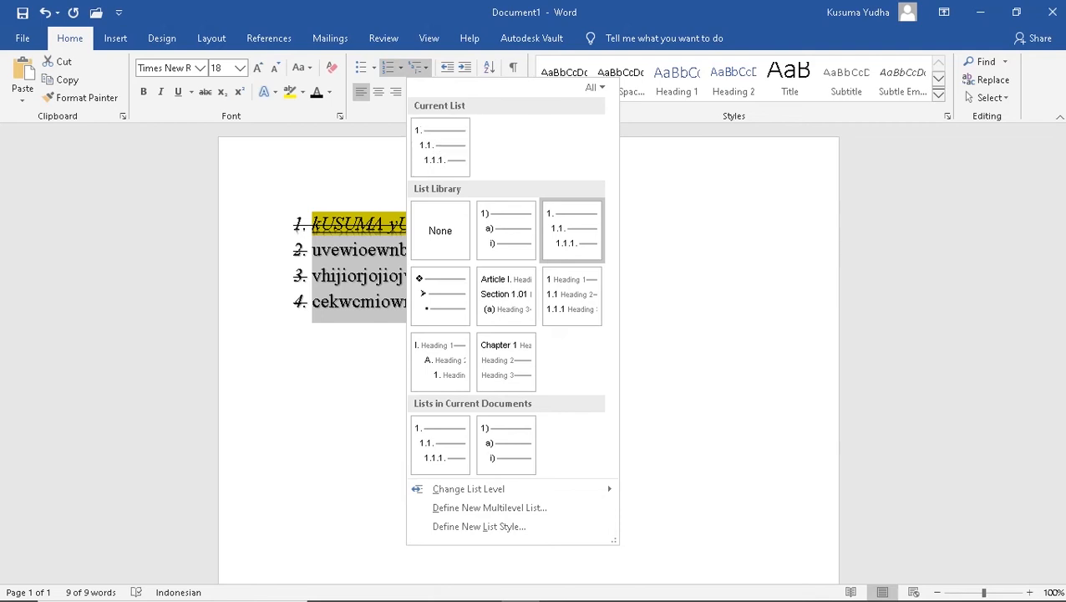
key(Escape)
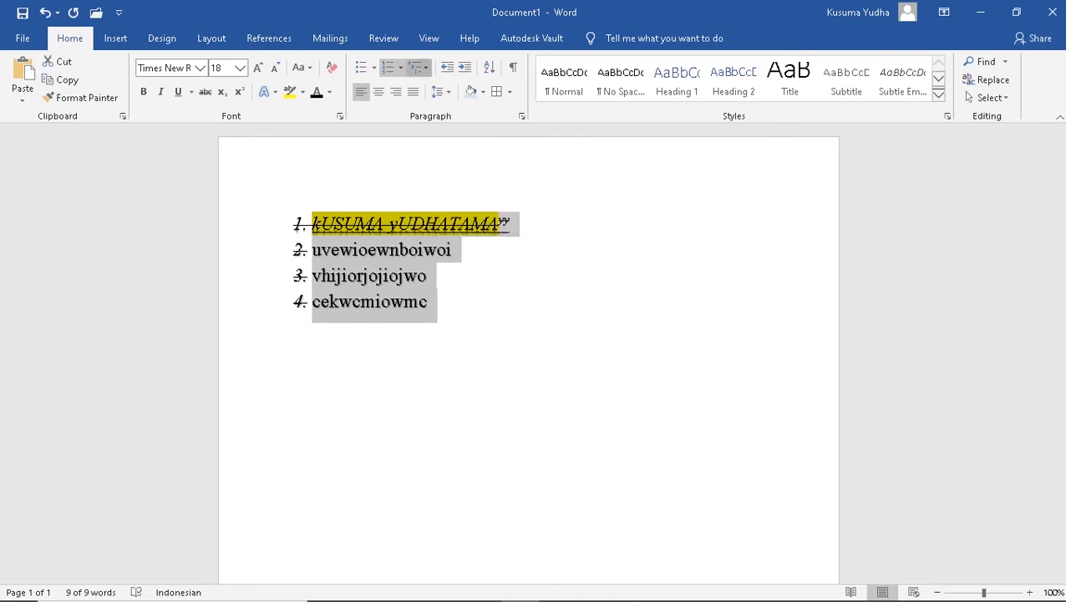
click(418, 67)
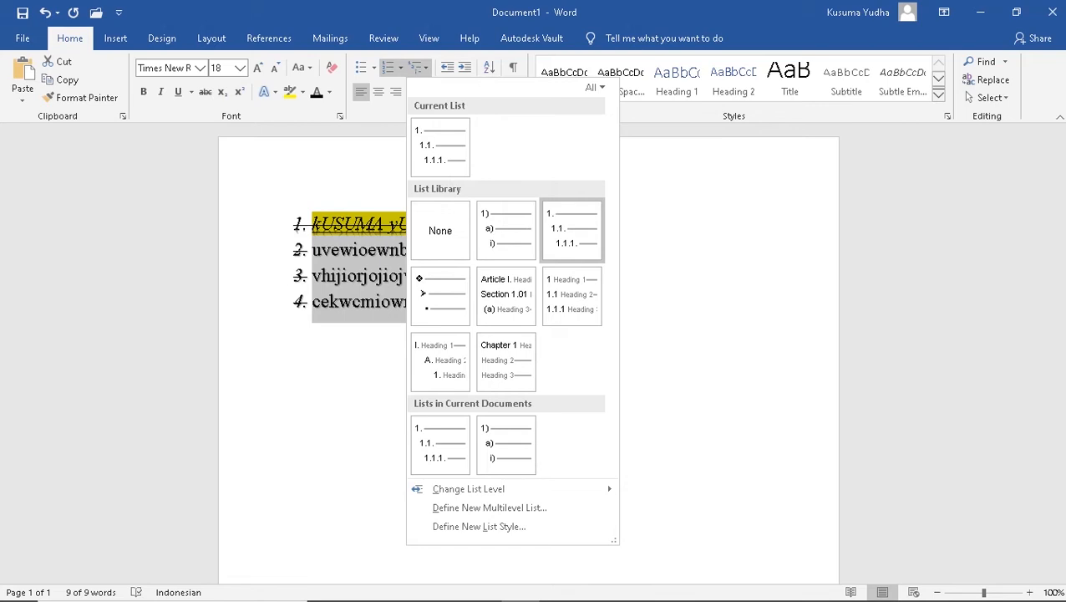
click(669, 219)
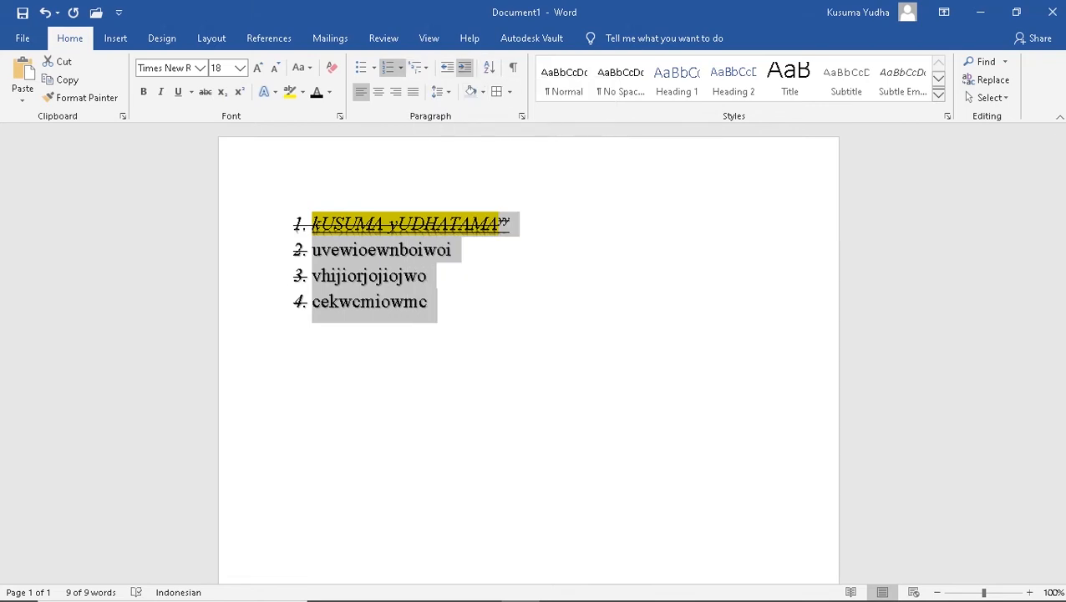
Indent the list six steps right, move it two steps back left, then open Sort Text
click(464, 66)
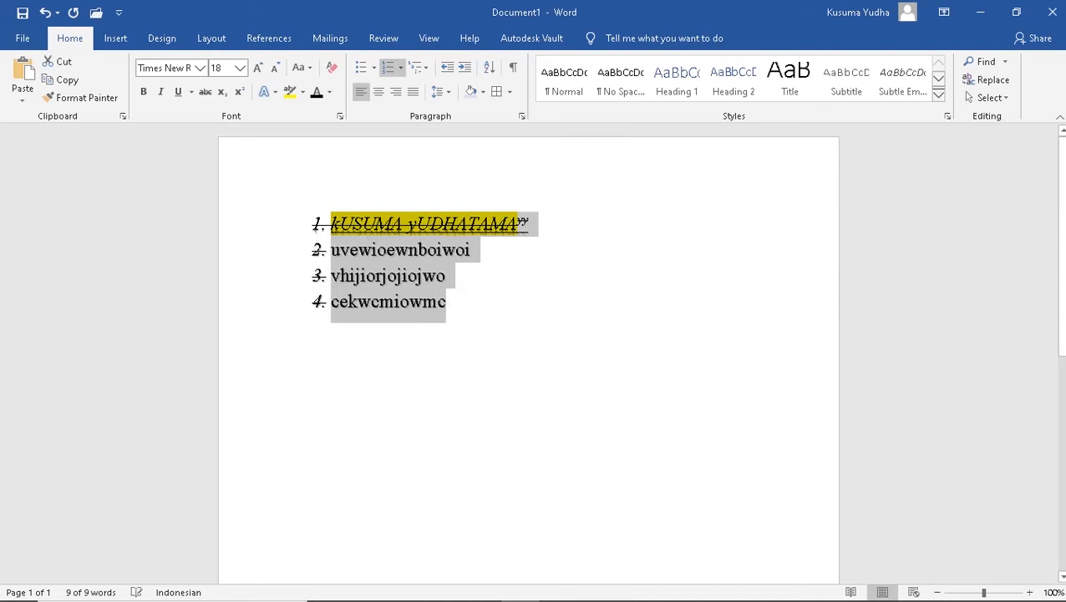
click(464, 67)
click(464, 67)
click(464, 66)
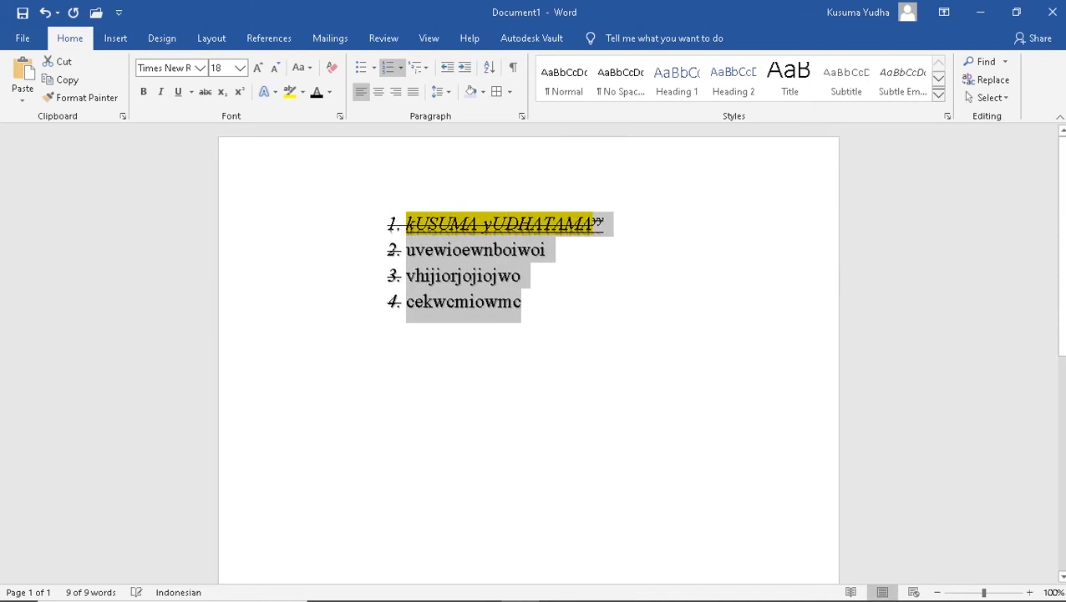
click(465, 67)
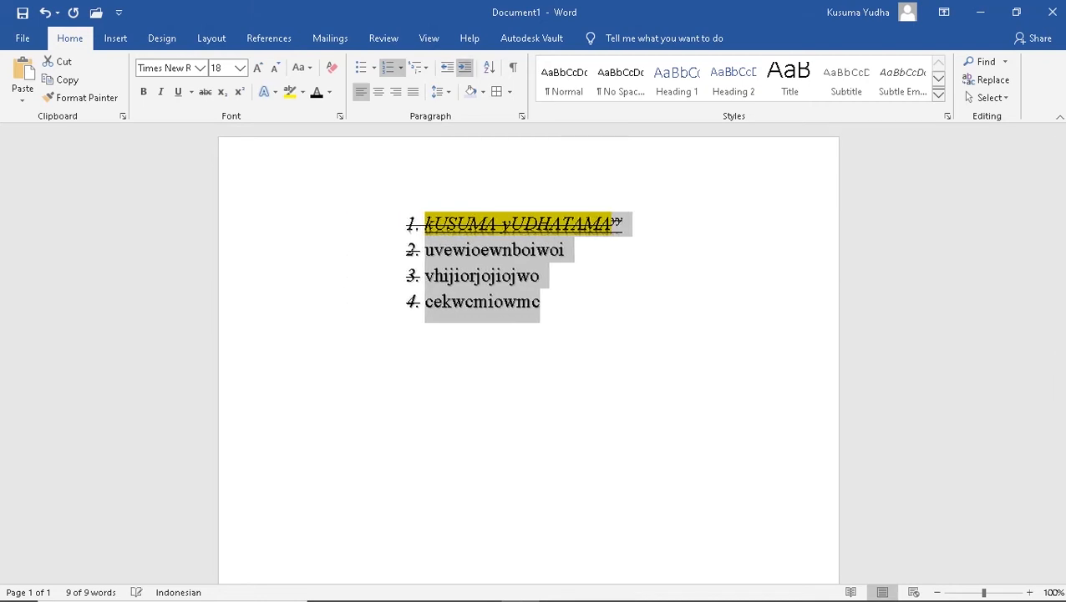
click(464, 67)
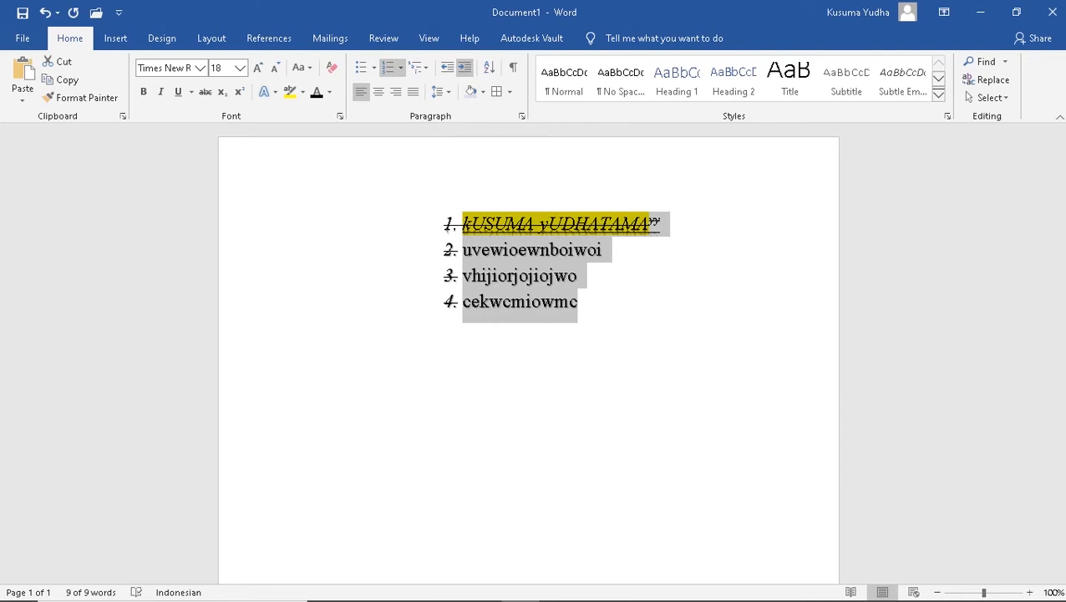
click(447, 67)
click(447, 67)
click(447, 66)
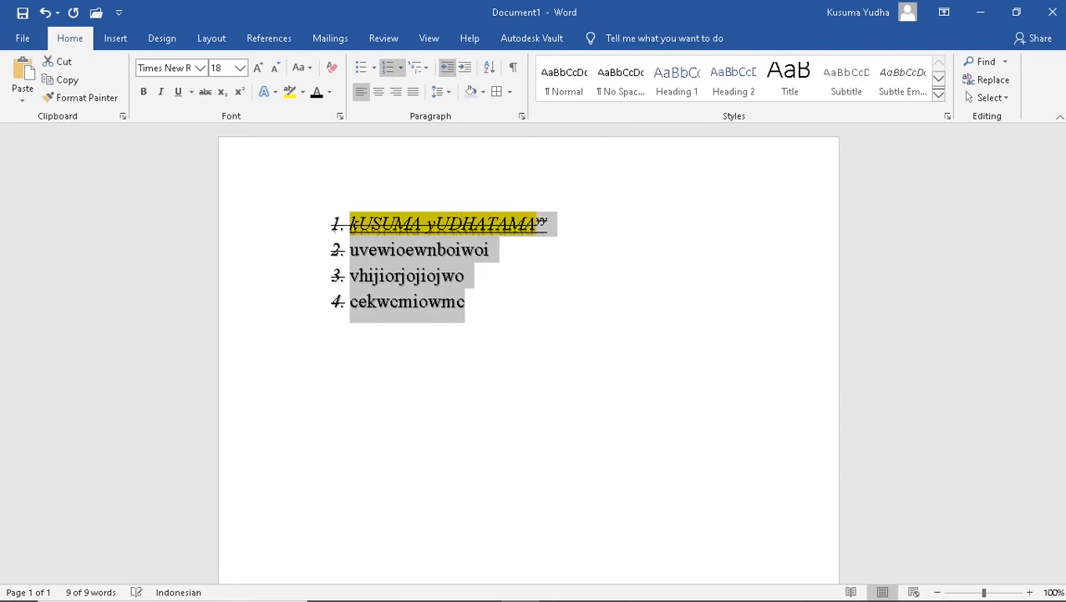
click(447, 67)
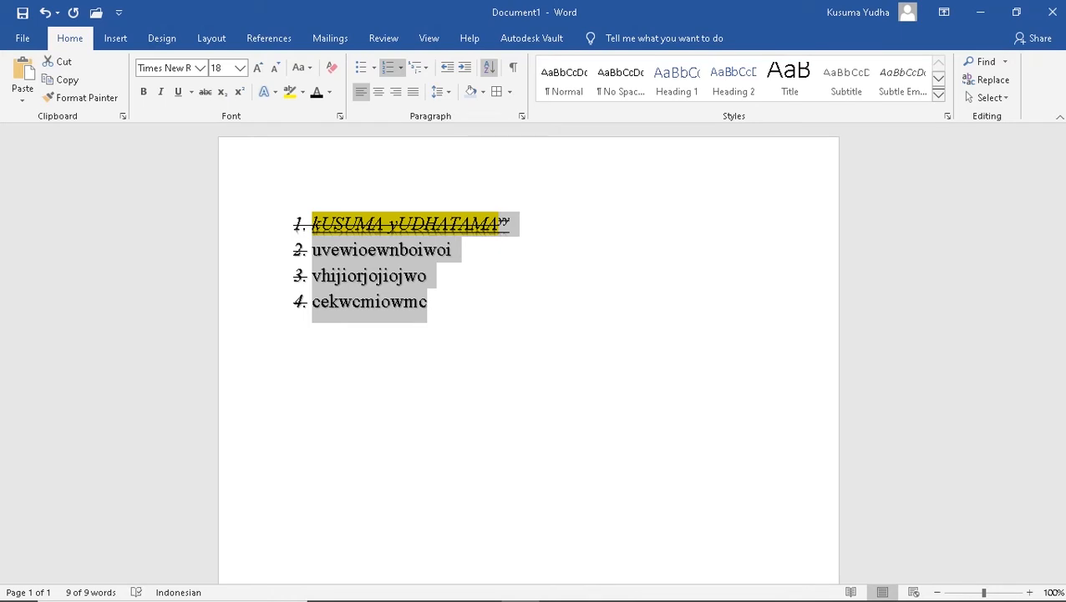
click(489, 67)
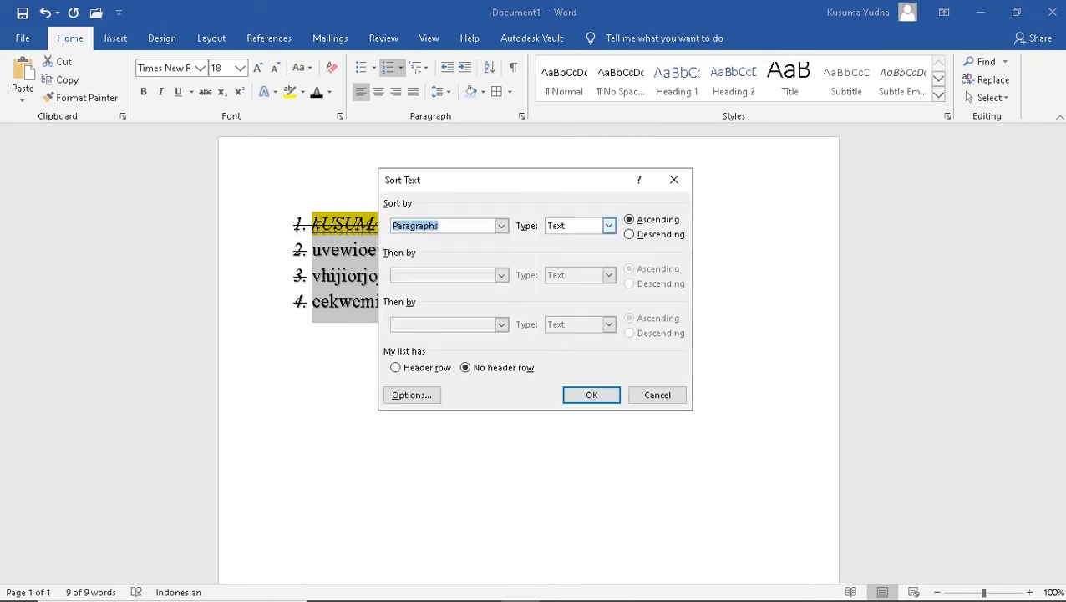
Sort the list paragraphs by text ascending so cekwcmiowmc comes first and vhijiorjojiojwo last
click(501, 226)
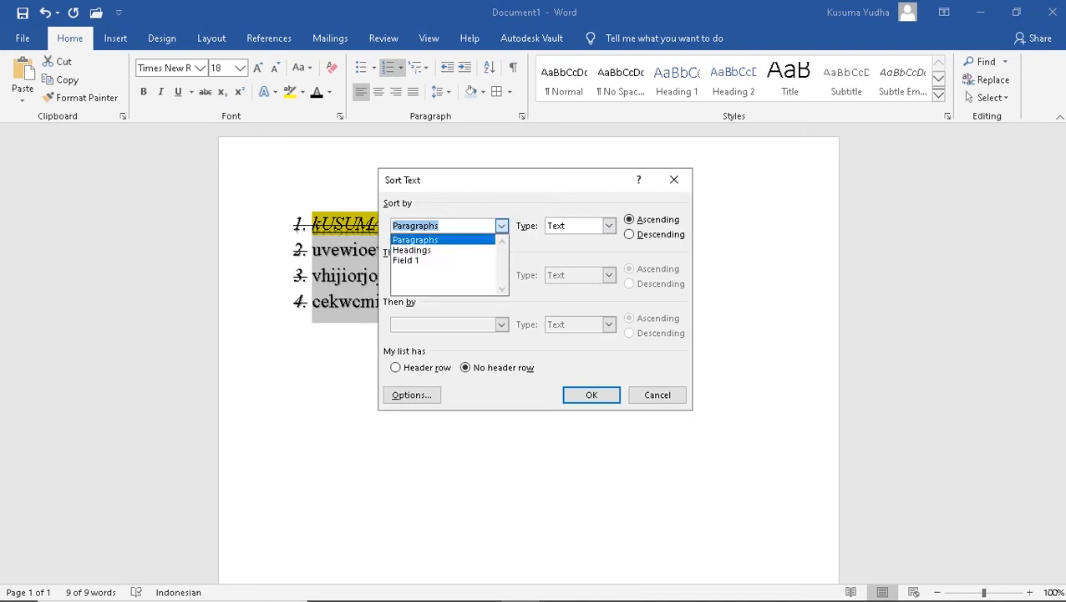
click(609, 226)
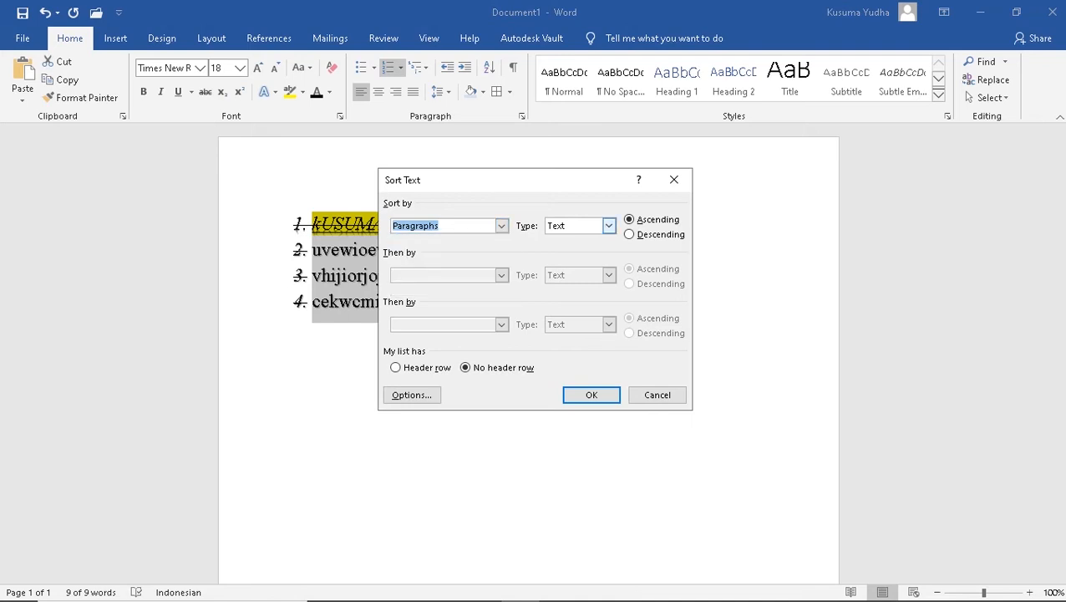
click(609, 226)
key(Down)
key(Down)
key(Up)
key(Return)
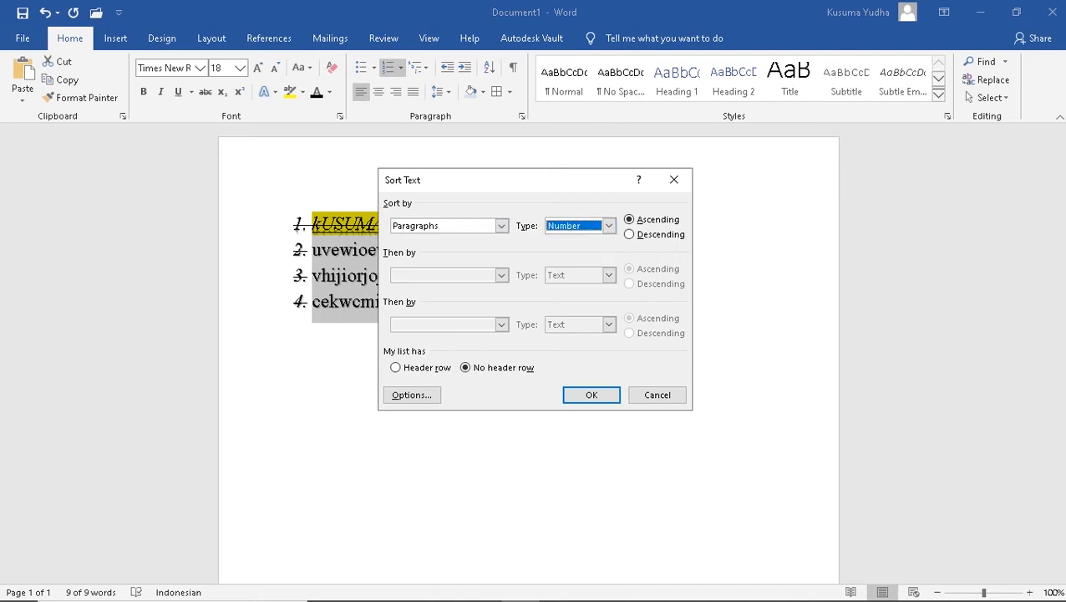
key(Return)
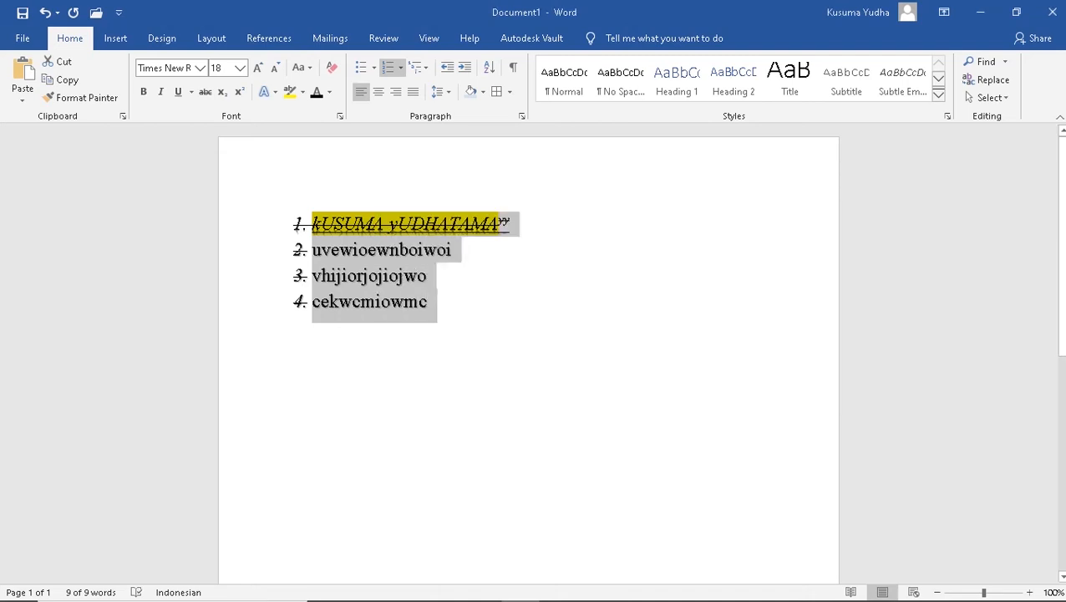
click(489, 67)
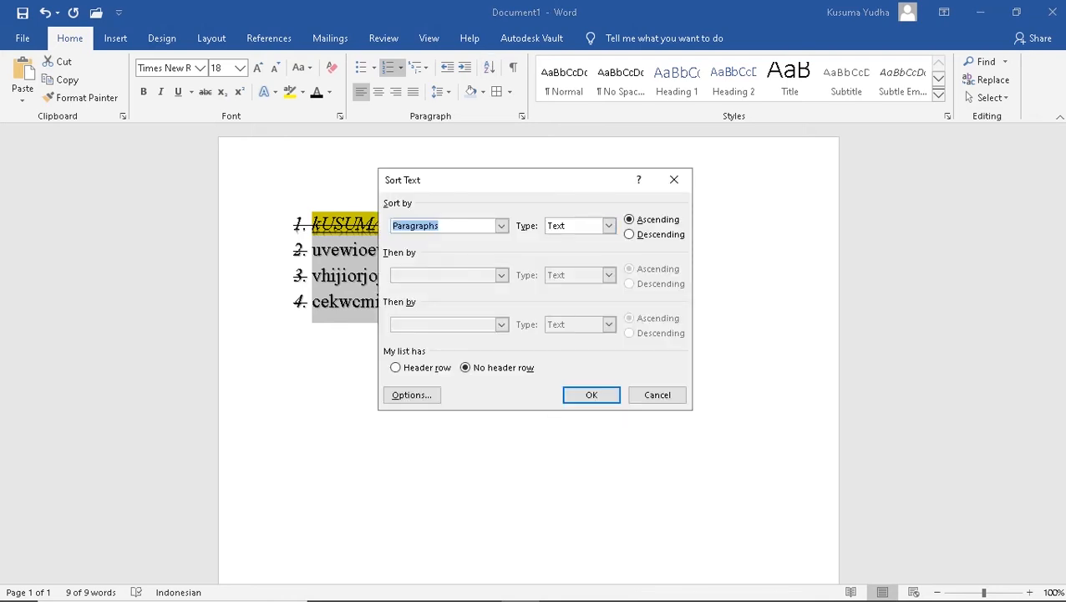
key(Return)
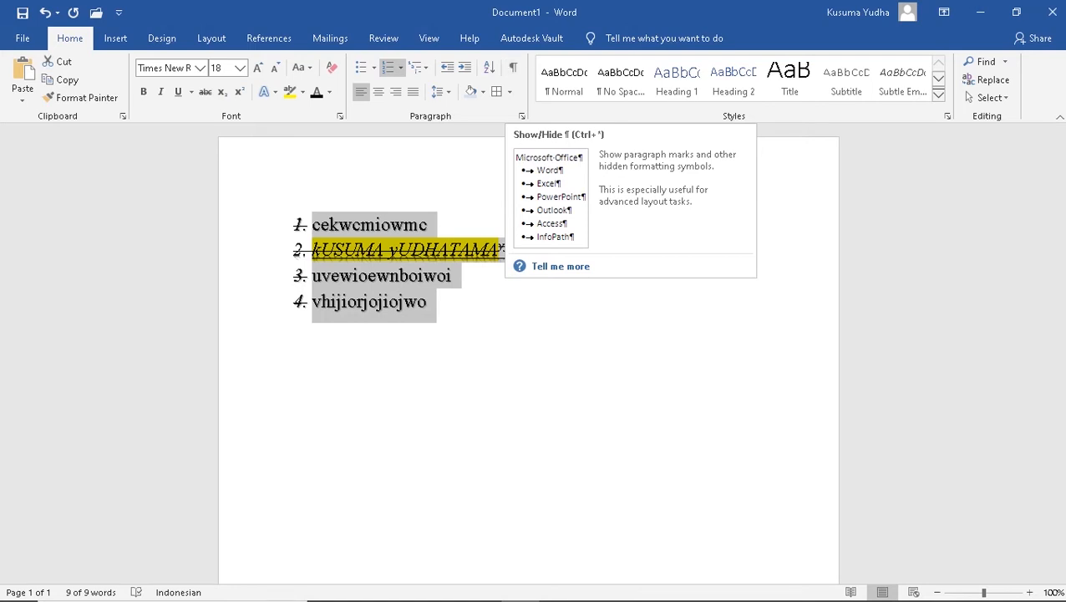
click(429, 224)
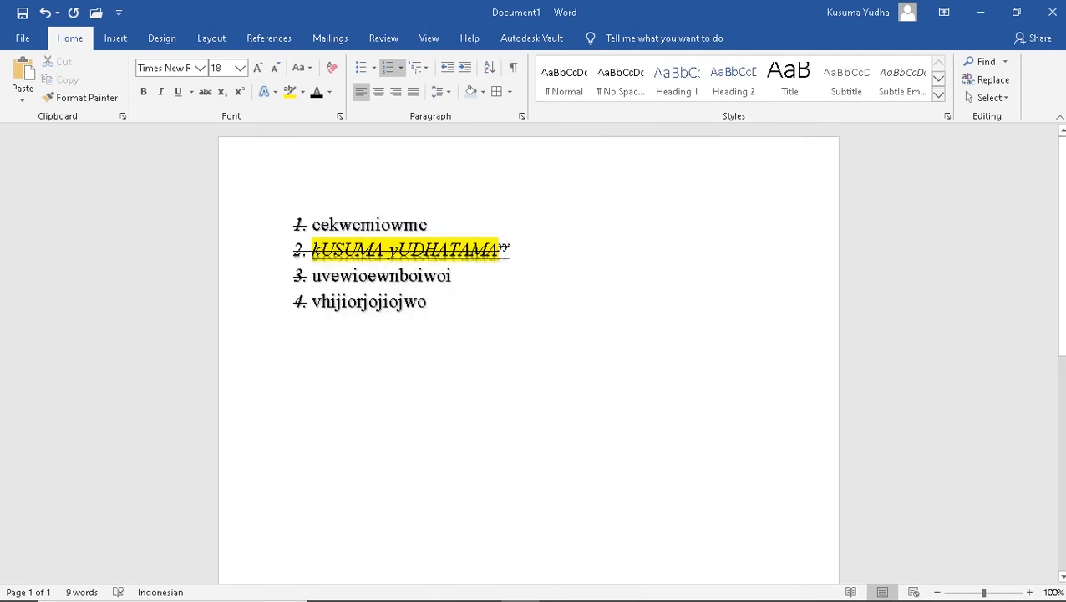
With formatting marks shown, add a run of underlined tabs after Cekwcmiowmc on line 1
click(514, 67)
key(Tab)
key(Tab)
key(Tab)
key(Tab)
key(Tab)
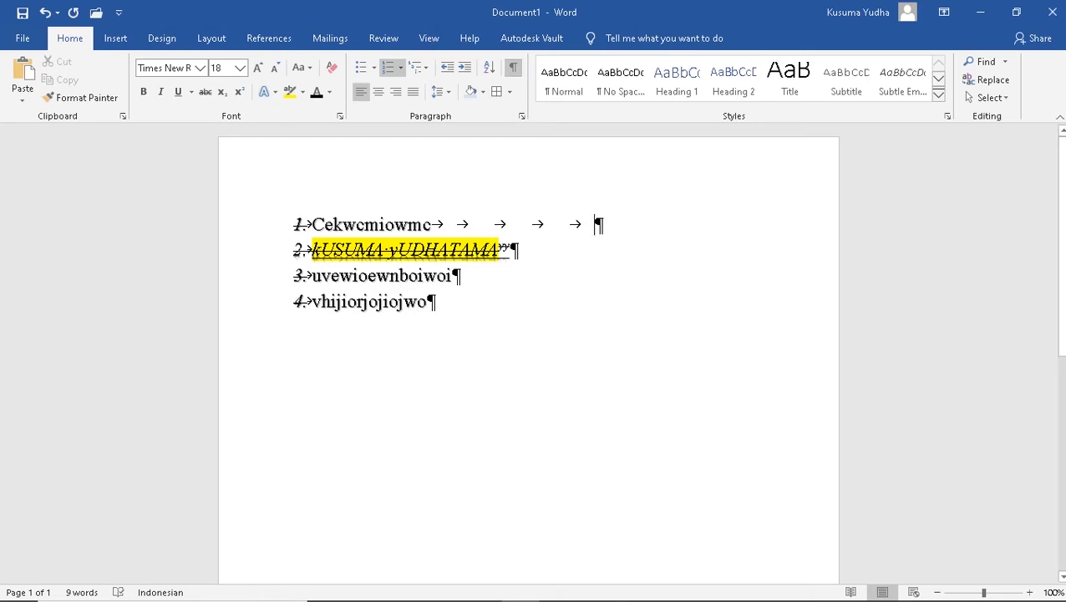
key(shift+Left)
key(shift+Left)
key(shift+Left)
key(shift+Left)
key(shift+Left)
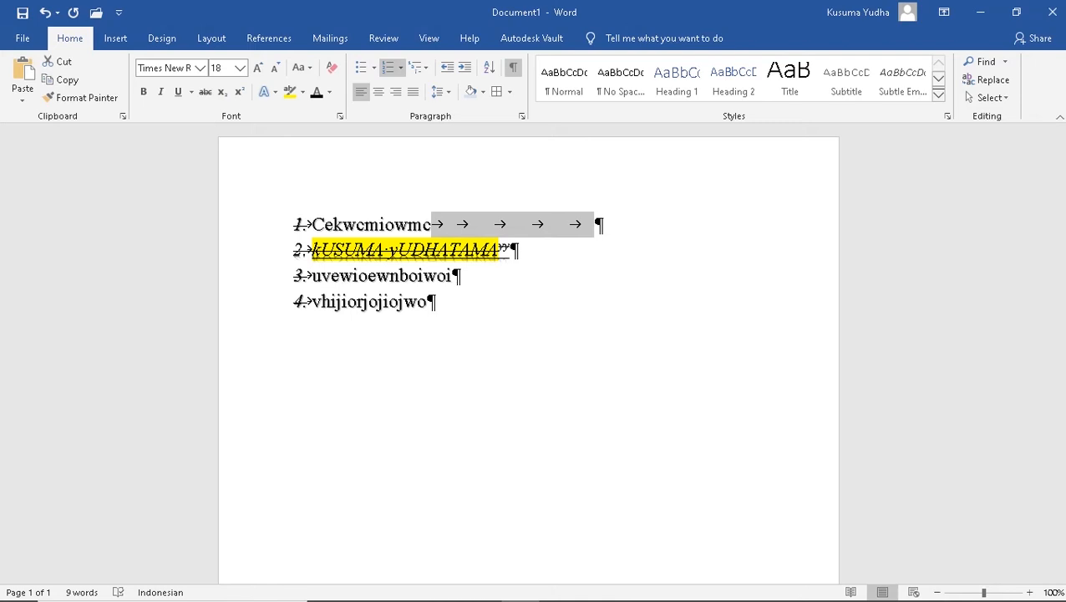
click(178, 91)
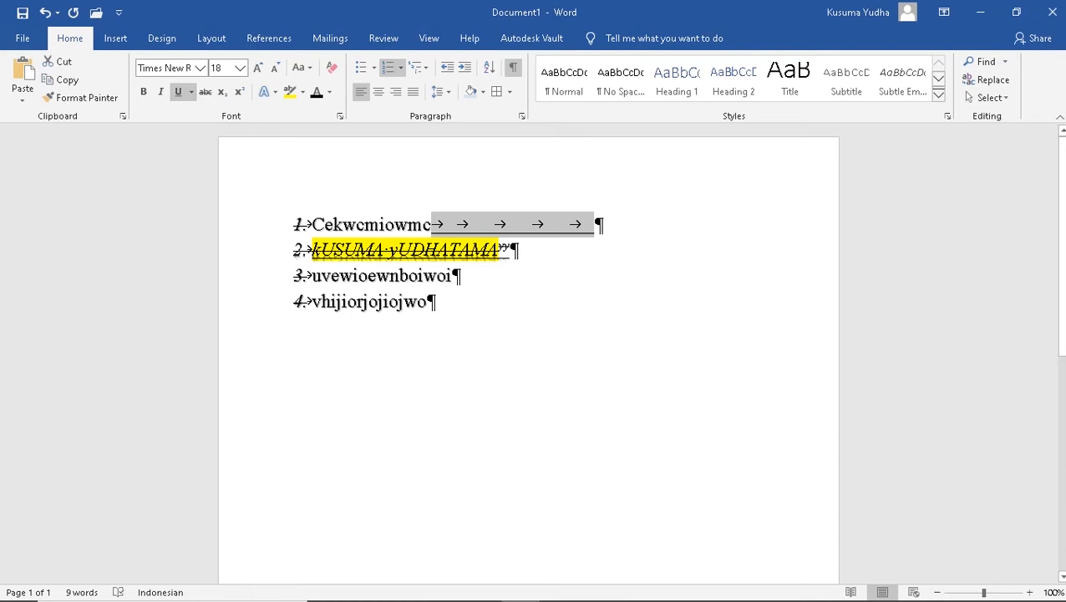
click(428, 301)
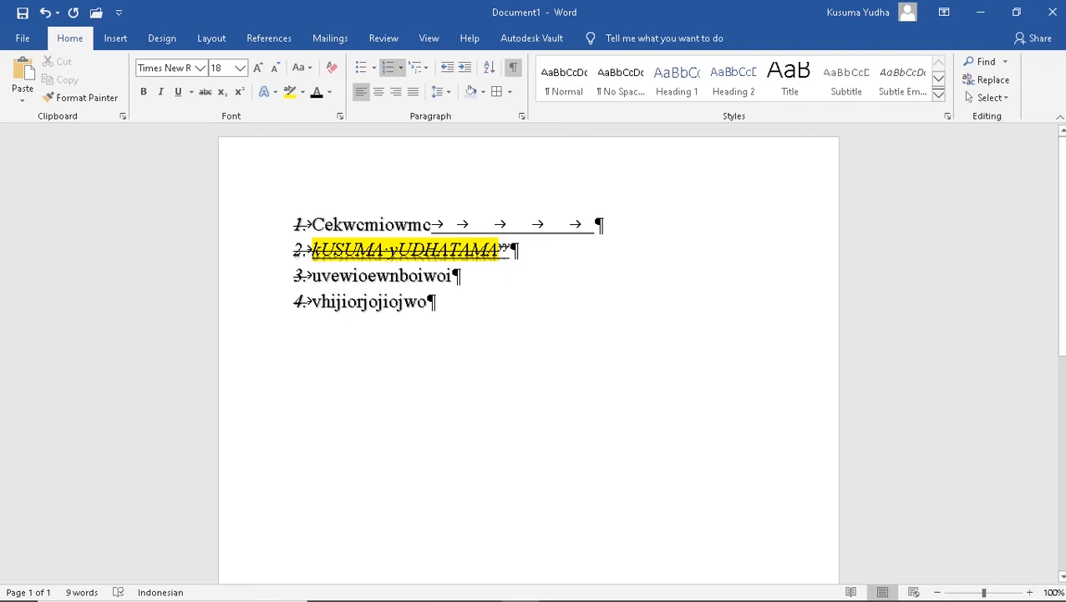
Give the tab line after Cekwcmiowmc a dotted underline, then go to the File start page
drag(595, 225, 432, 224)
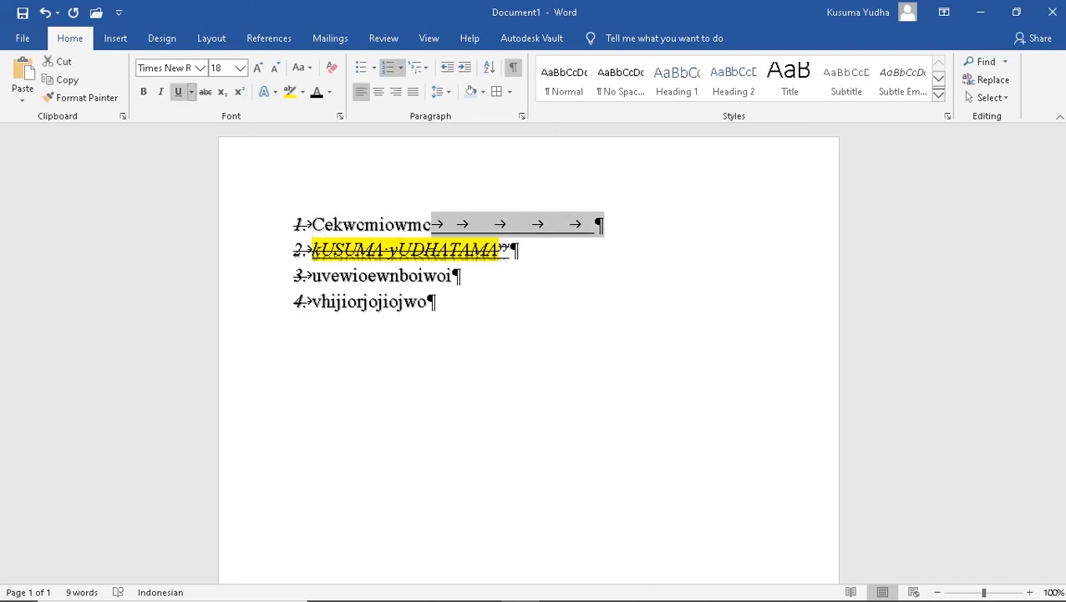
click(190, 91)
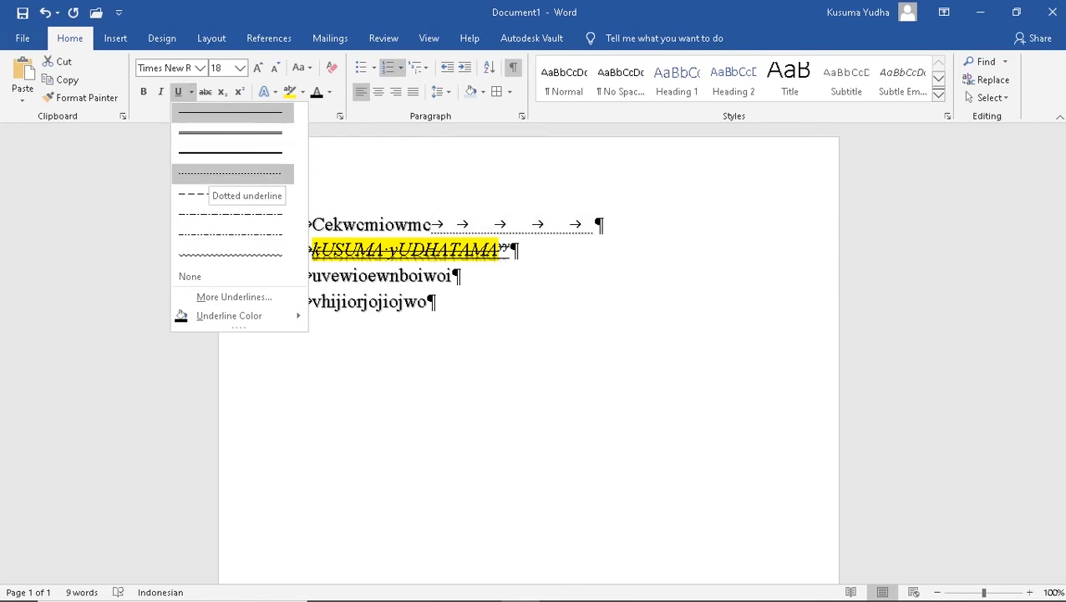
click(231, 173)
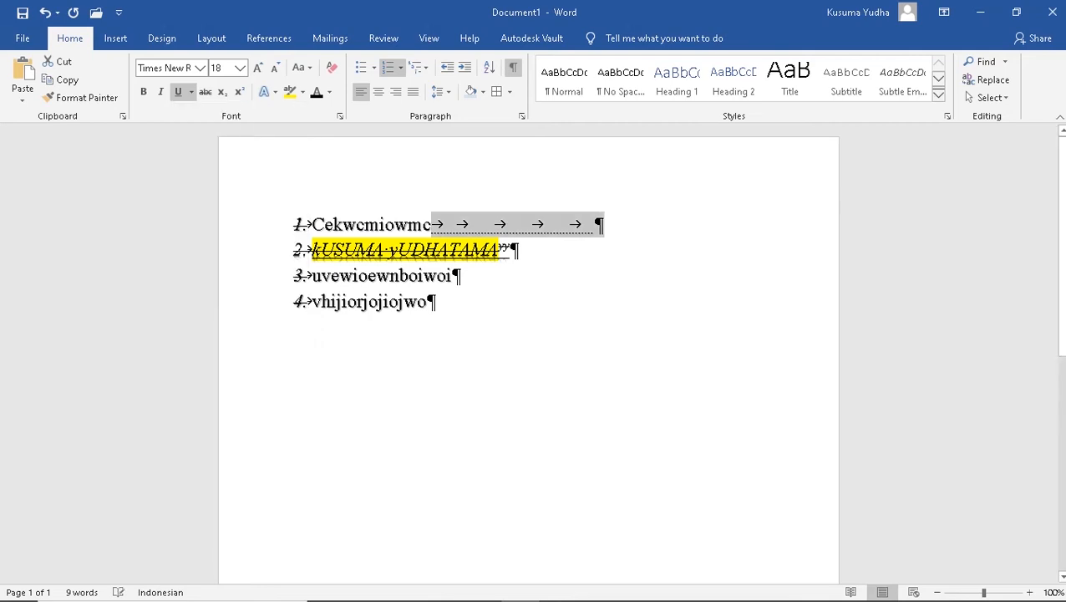
click(398, 302)
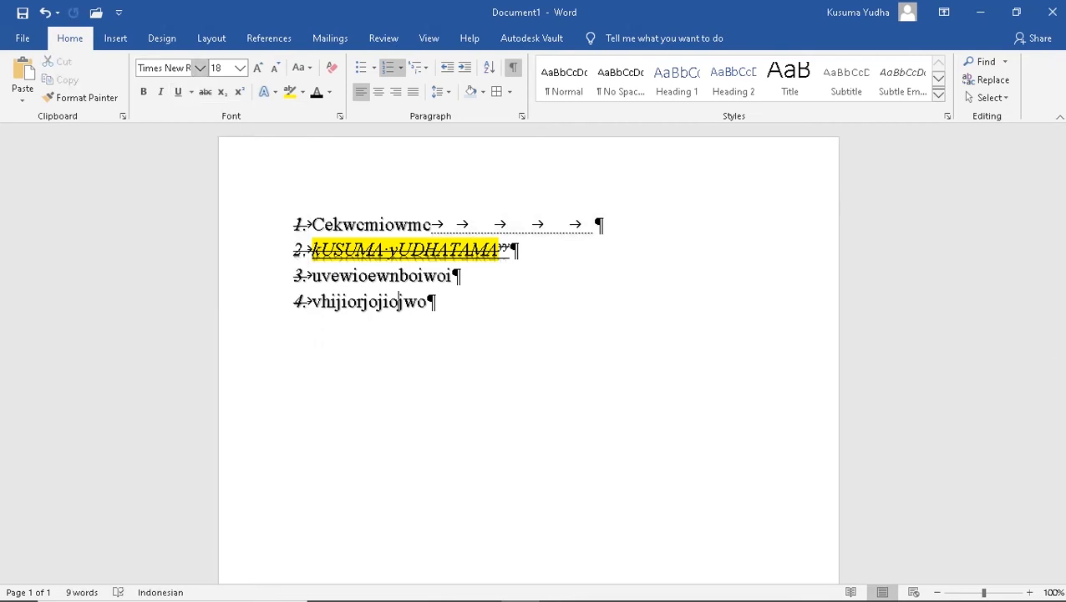
click(22, 38)
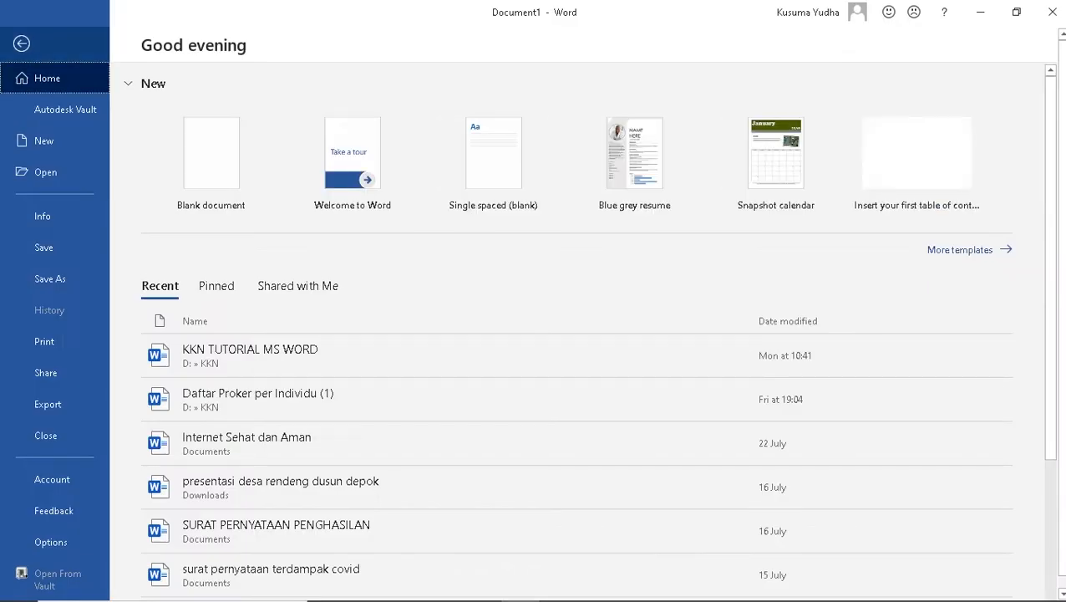
Check the A4 print preview of the four-item list, then return to editing
click(45, 341)
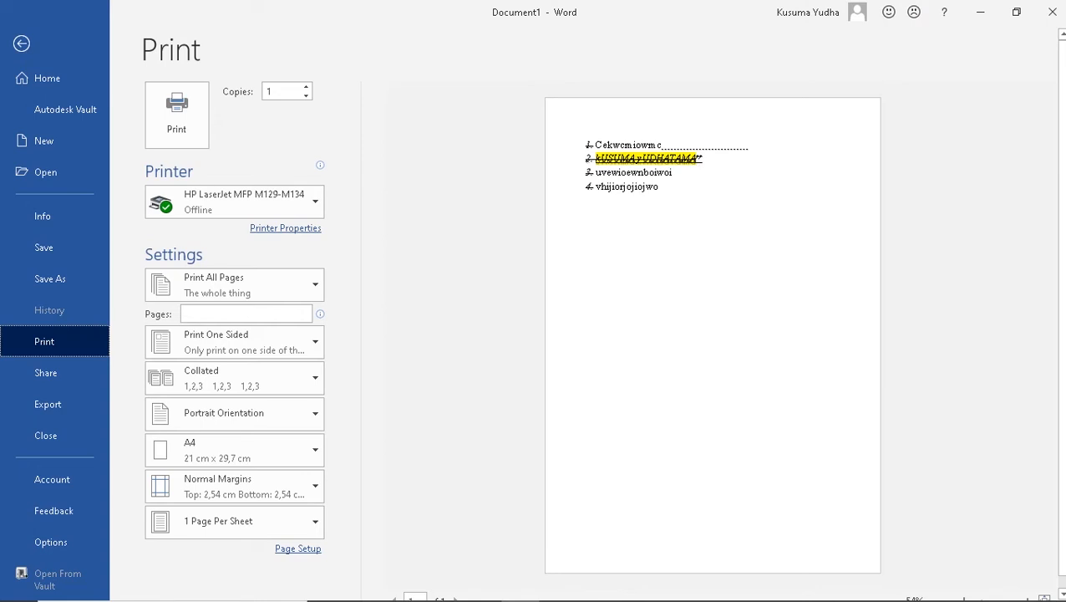
key(Escape)
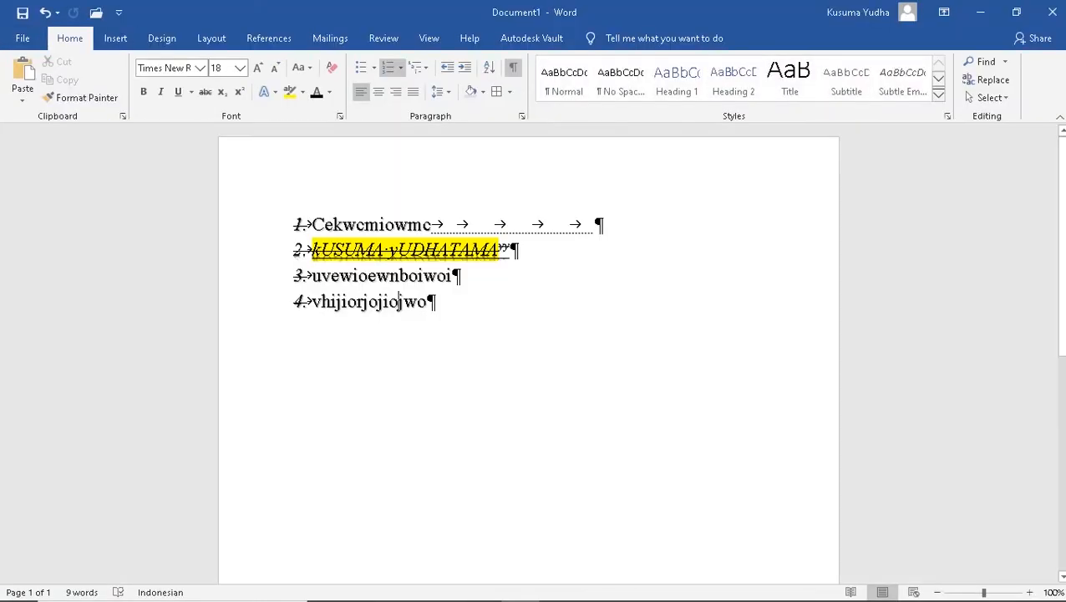
Justify the fourth line, vhijiorjojiojwo, after briefly trying centred and right alignment
key(ctrl+e)
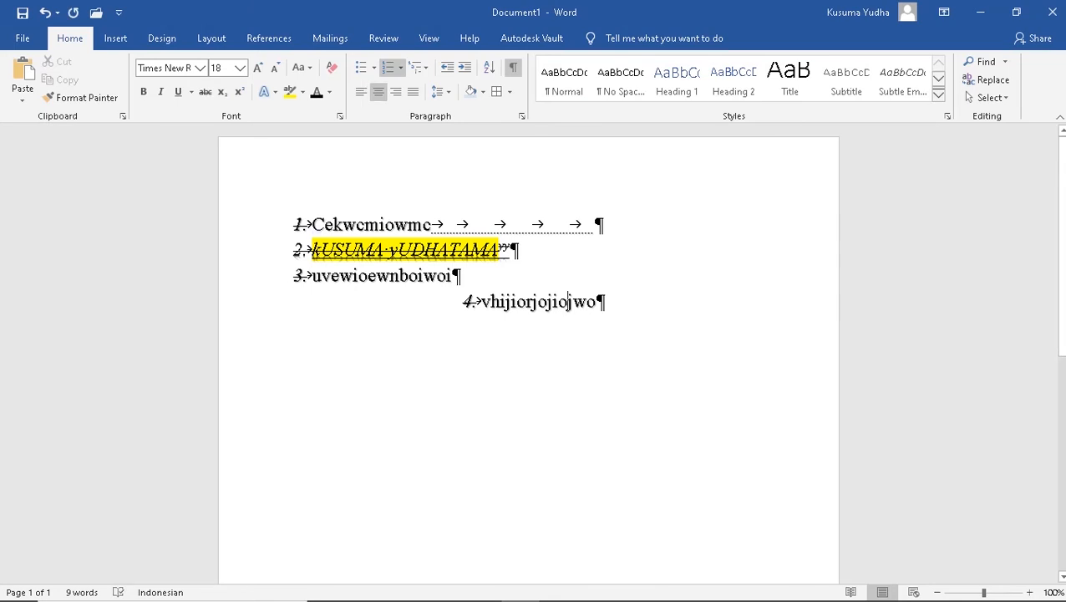
drag(609, 304, 435, 317)
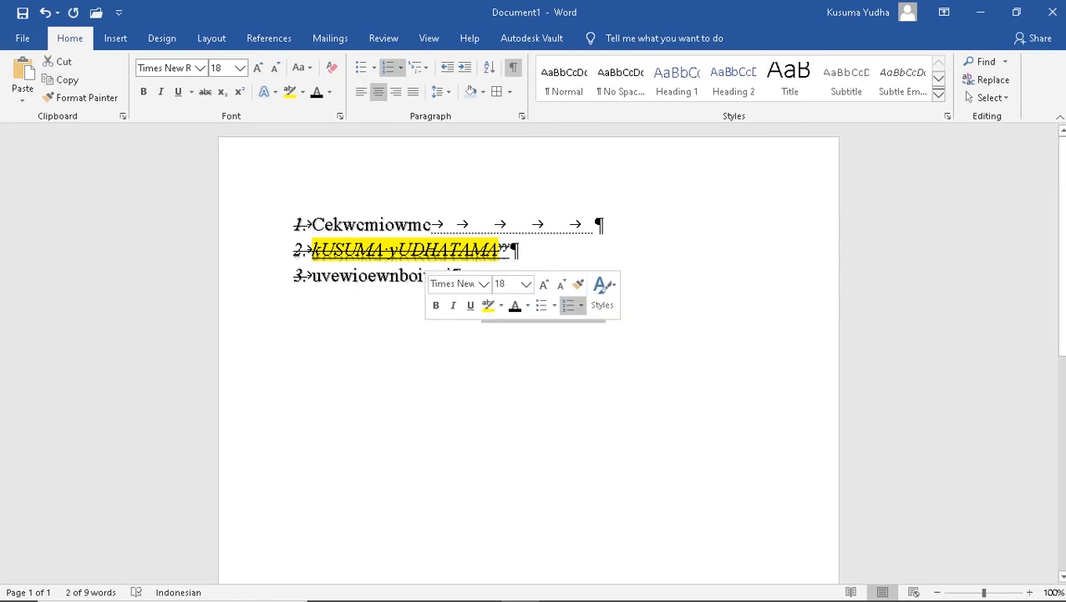
click(396, 91)
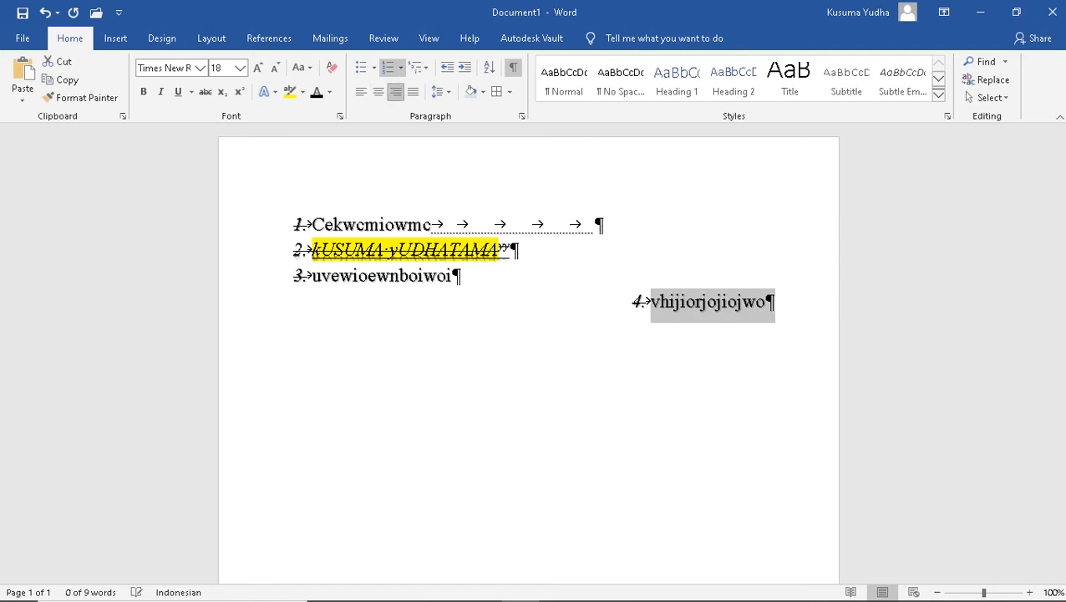
click(413, 91)
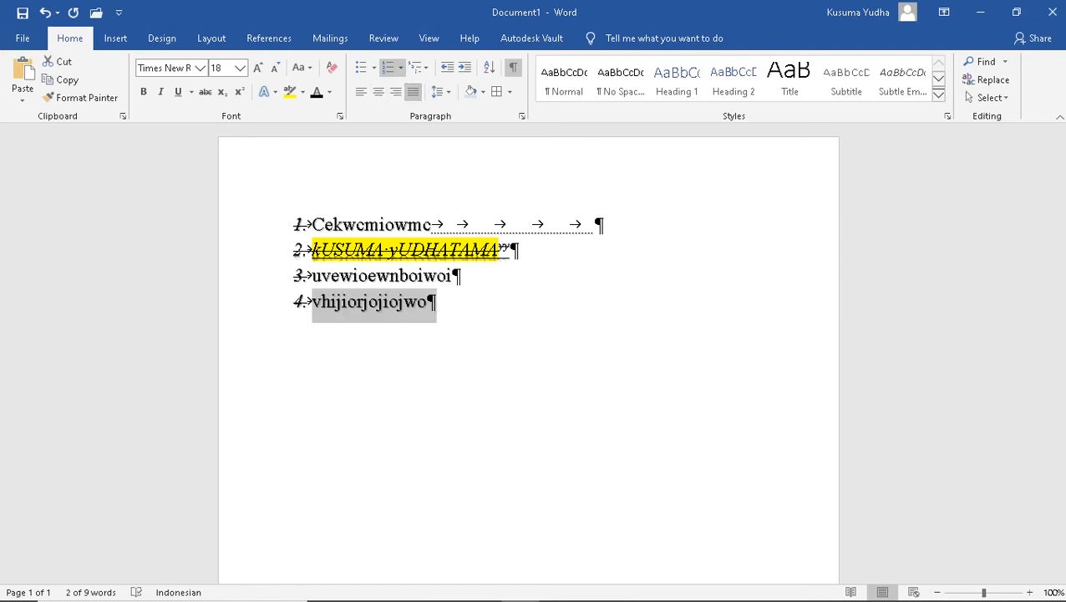
click(441, 91)
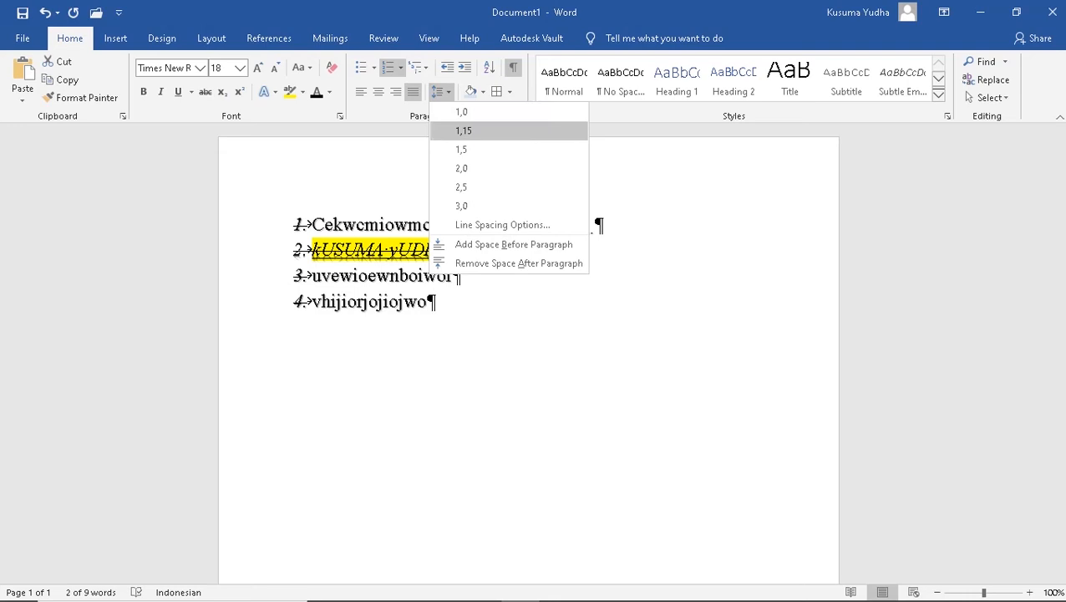
Shade all four numbered lines light blue, keeping single line spacing
click(464, 168)
key(ctrl+a)
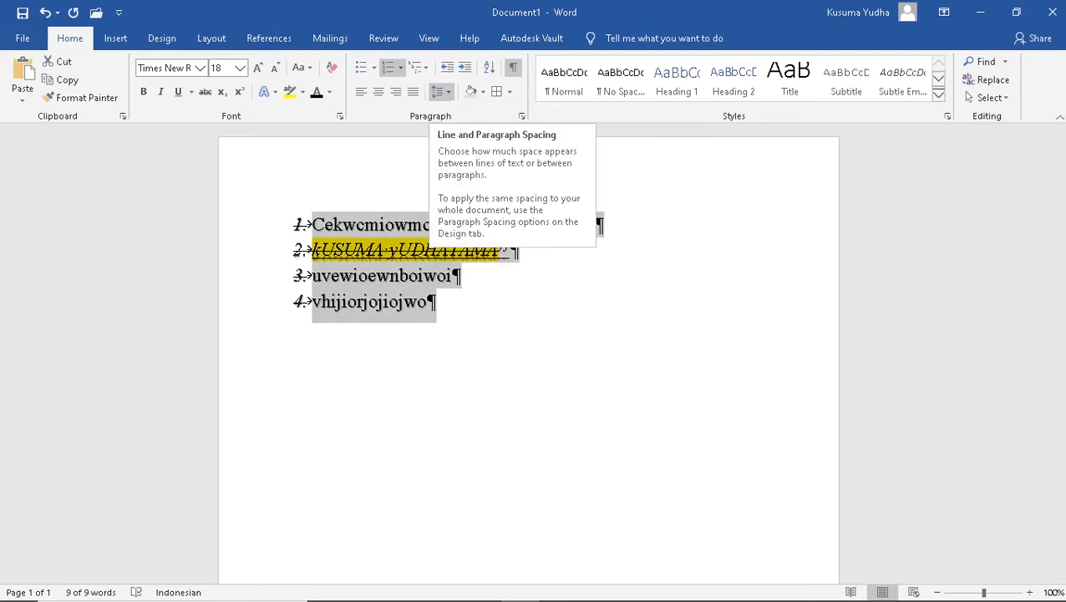
click(440, 91)
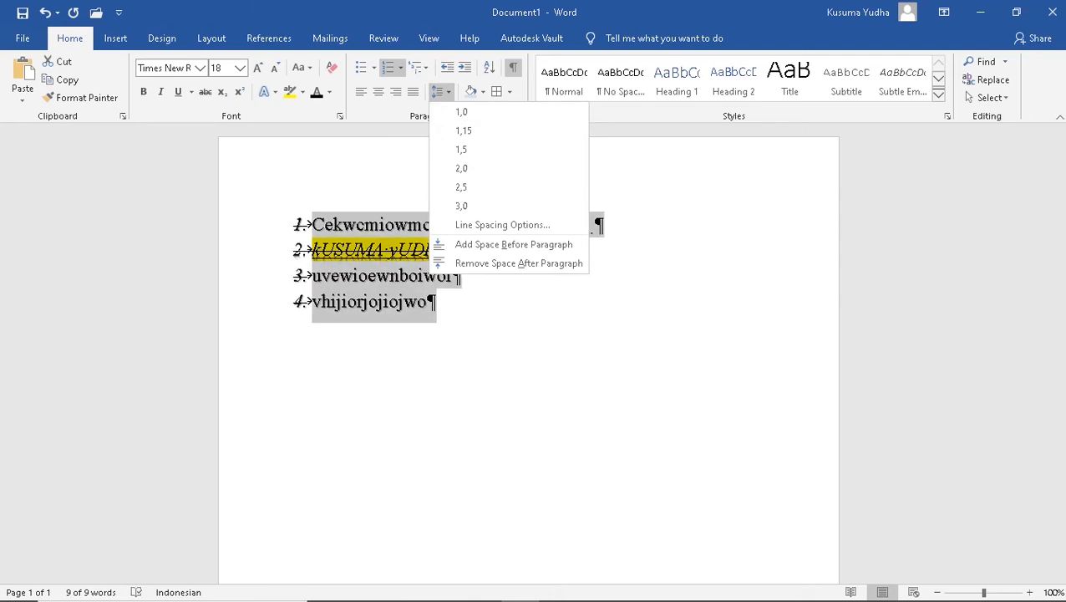
click(441, 92)
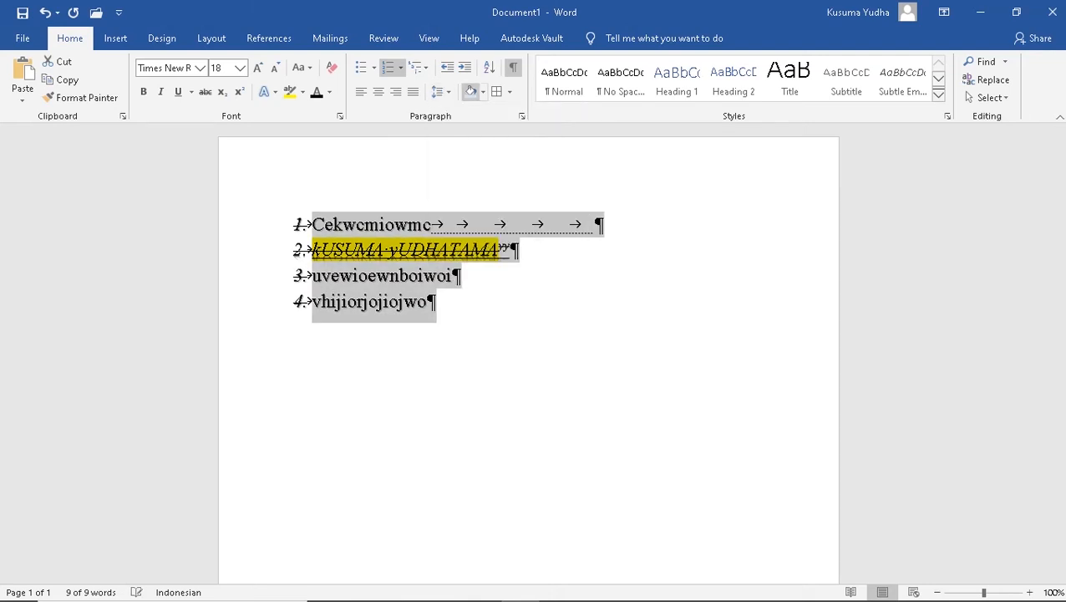
click(470, 91)
click(428, 302)
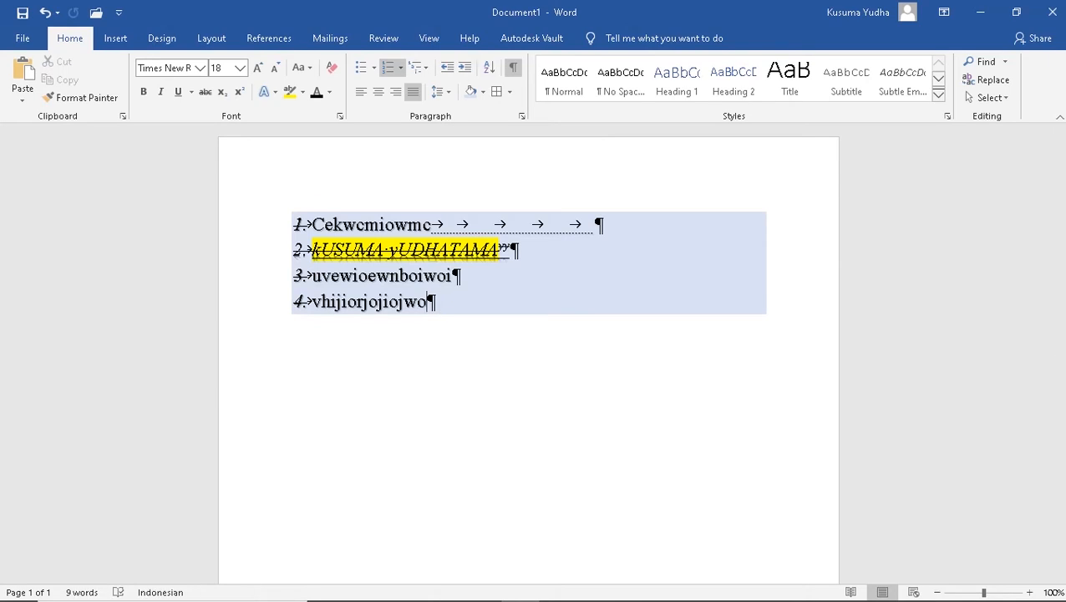
Apply a bottom border, then All Borders, to box each of the four shaded lines
click(510, 91)
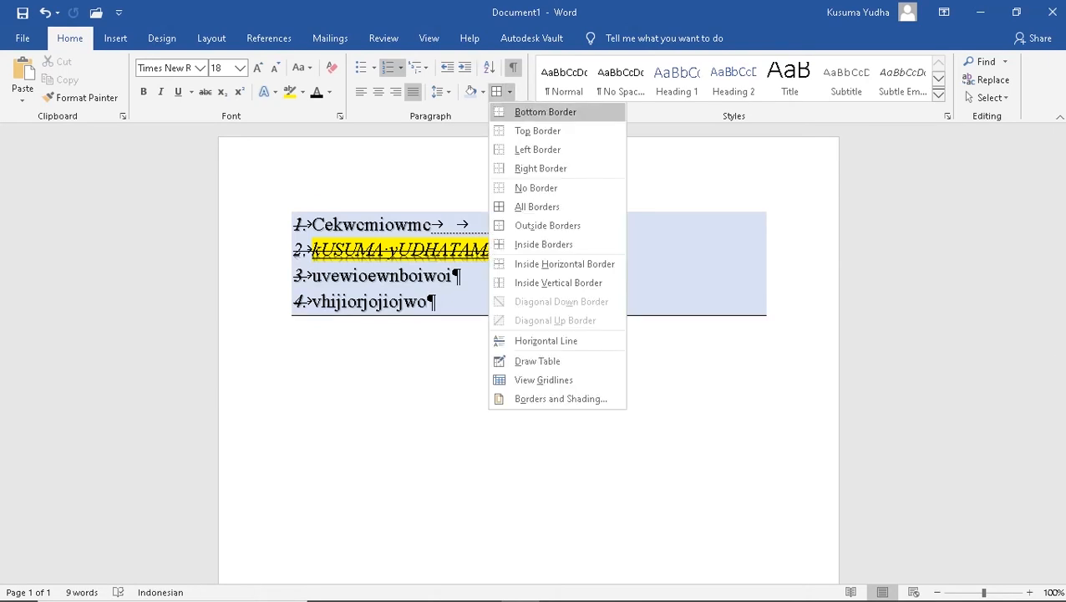
click(546, 112)
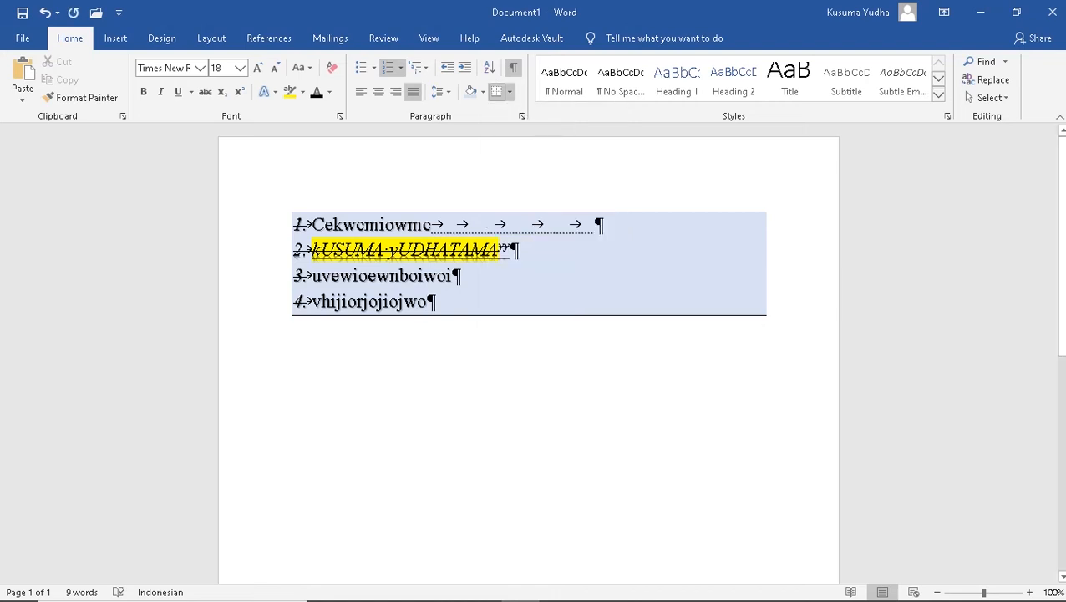
click(510, 91)
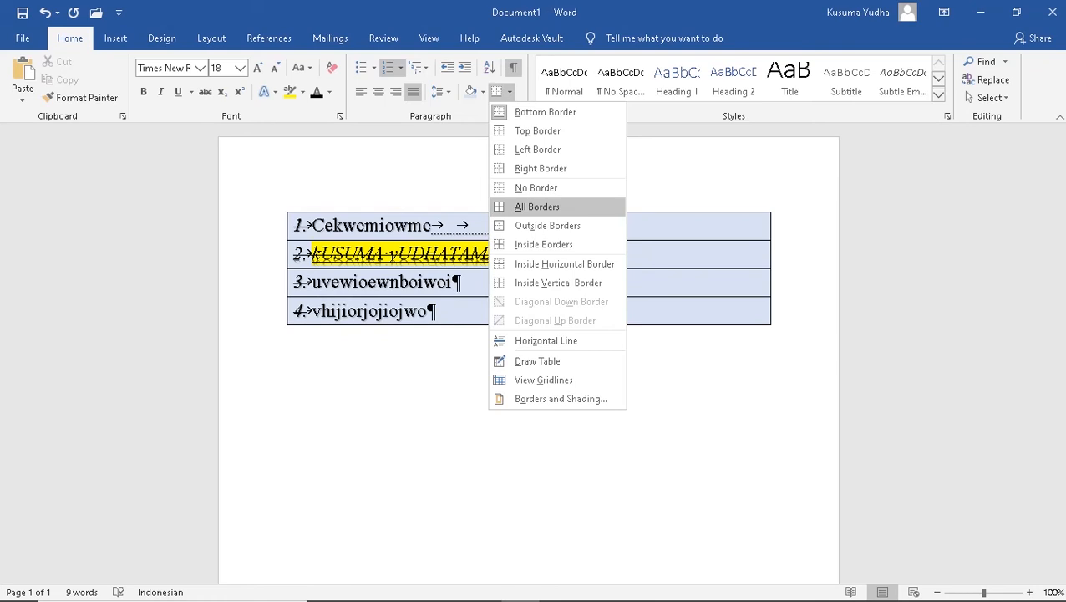
click(537, 207)
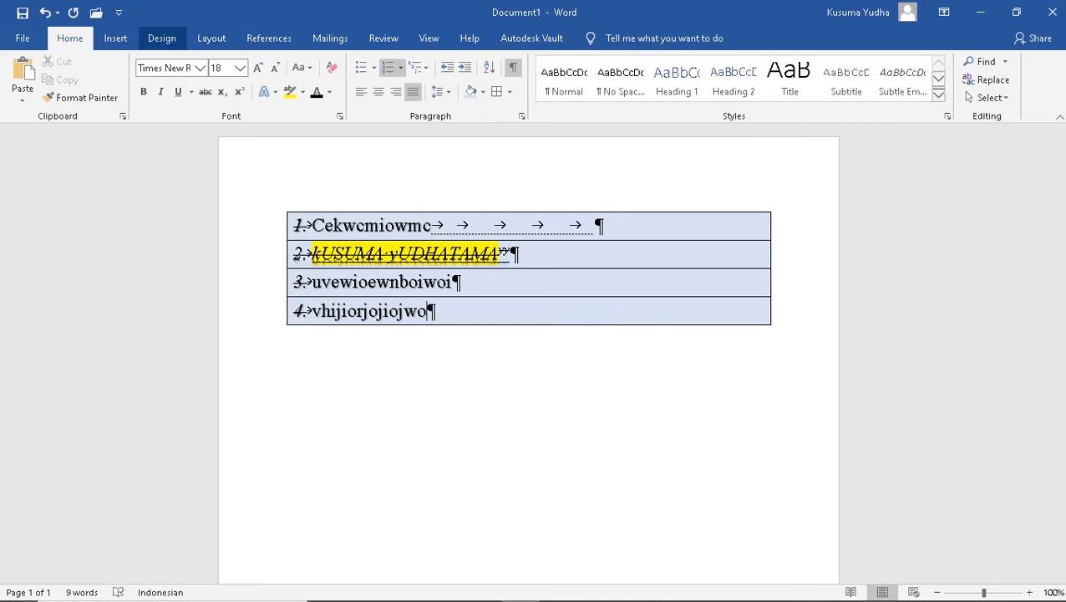
click(116, 38)
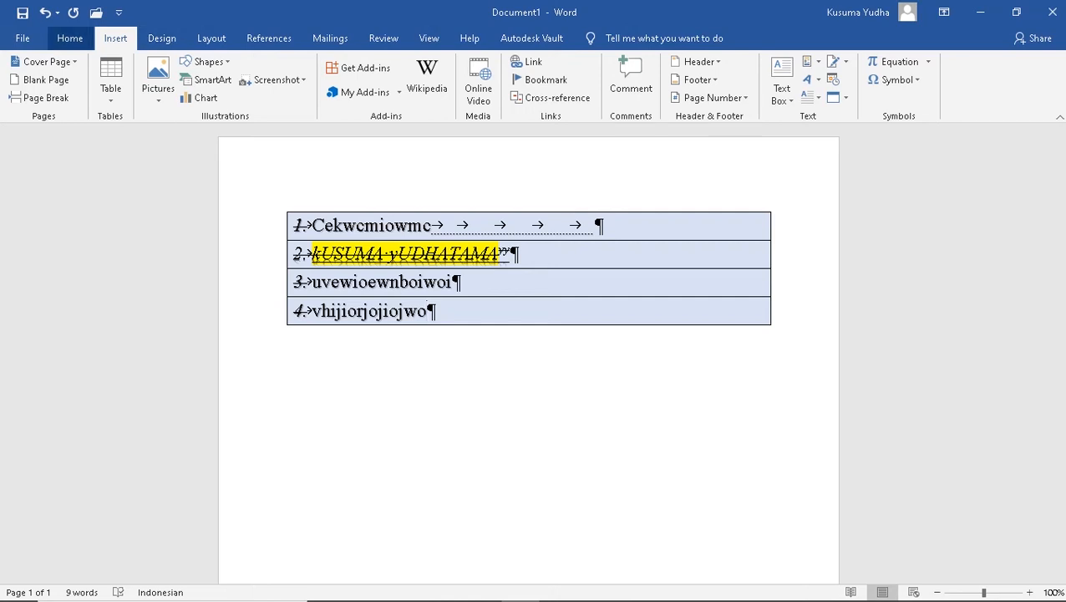
Insert the Banded cover page at the front of the document
click(46, 61)
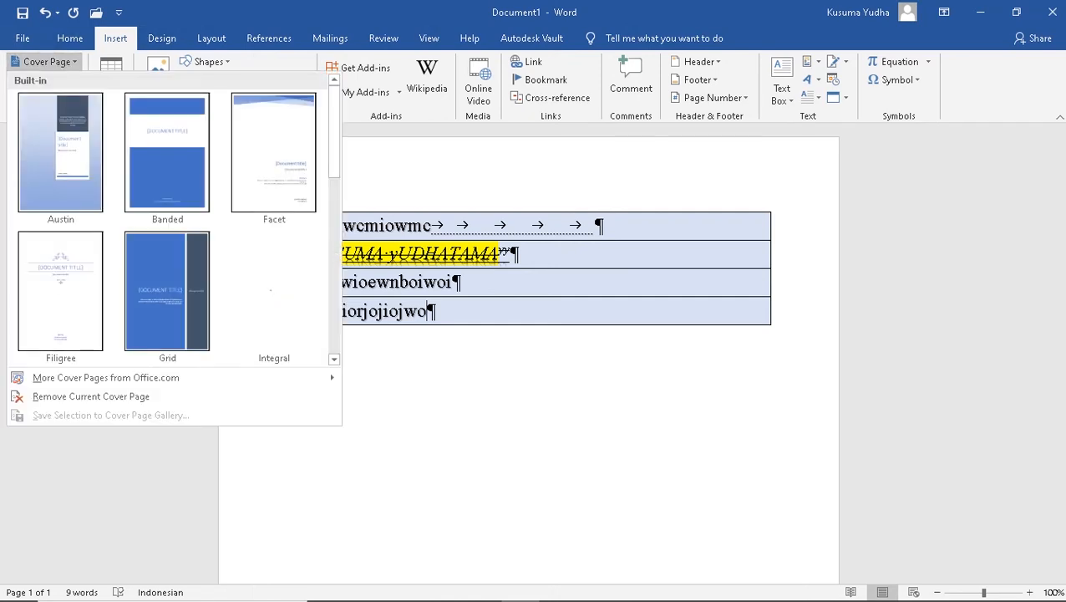
click(167, 150)
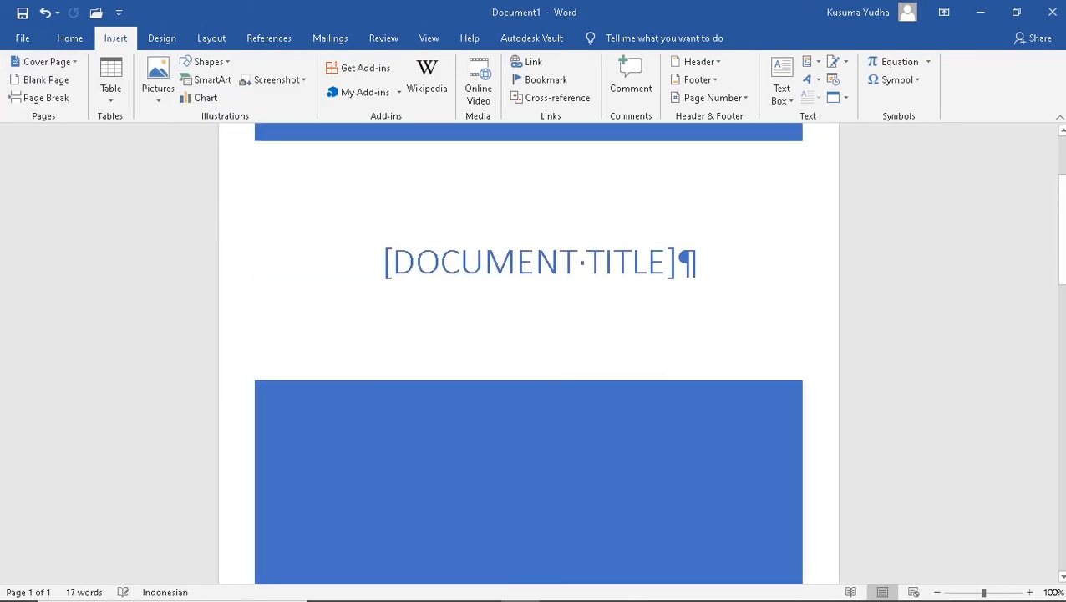
scroll(528, 351, up, 2)
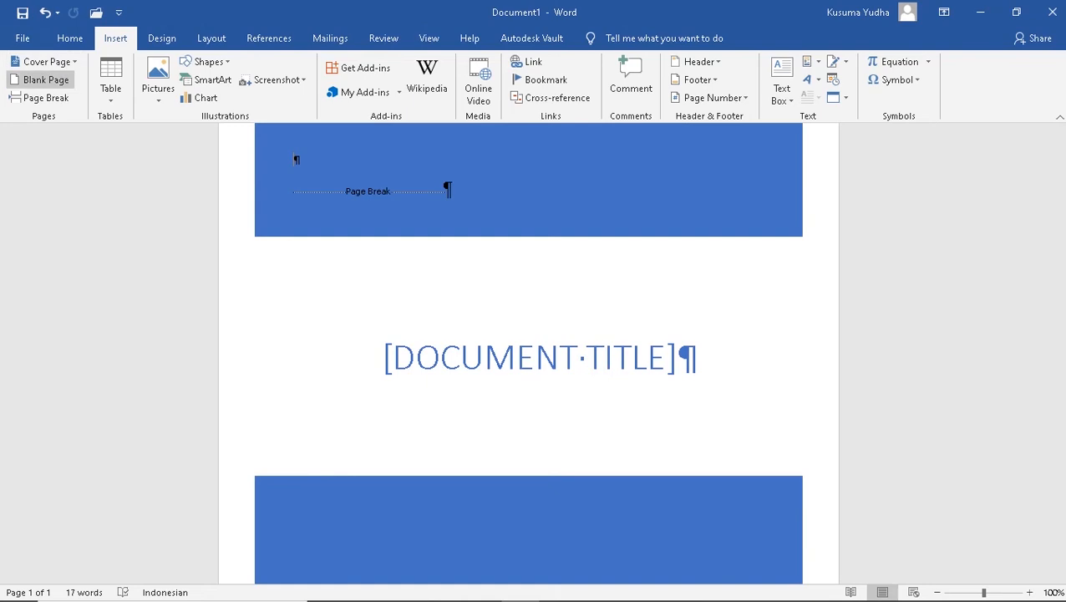
Add a blank page, making the document two pages long
click(46, 80)
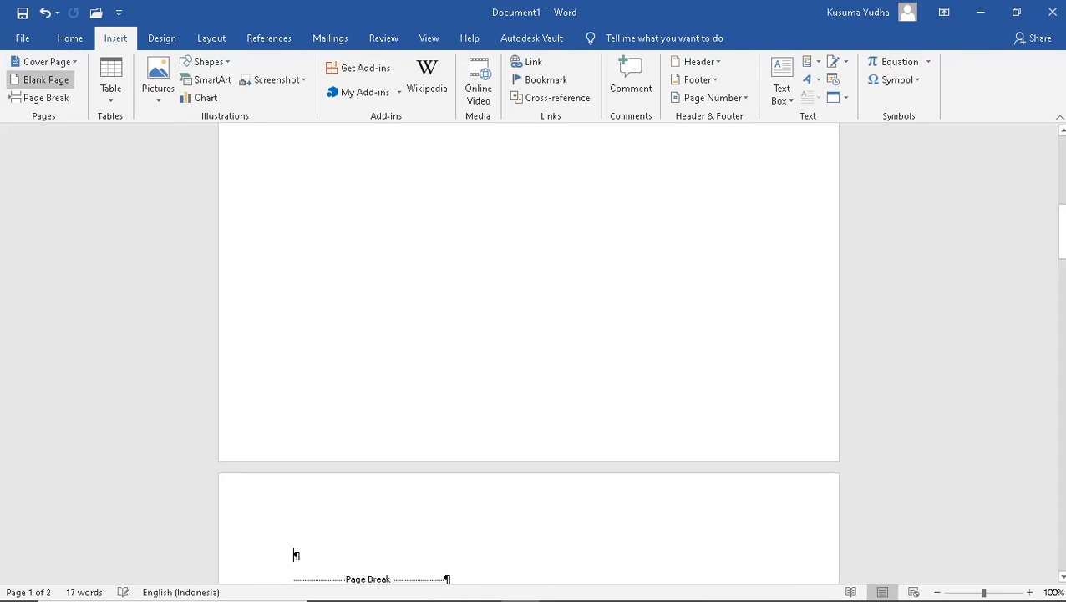
scroll(529, 351, down, 20)
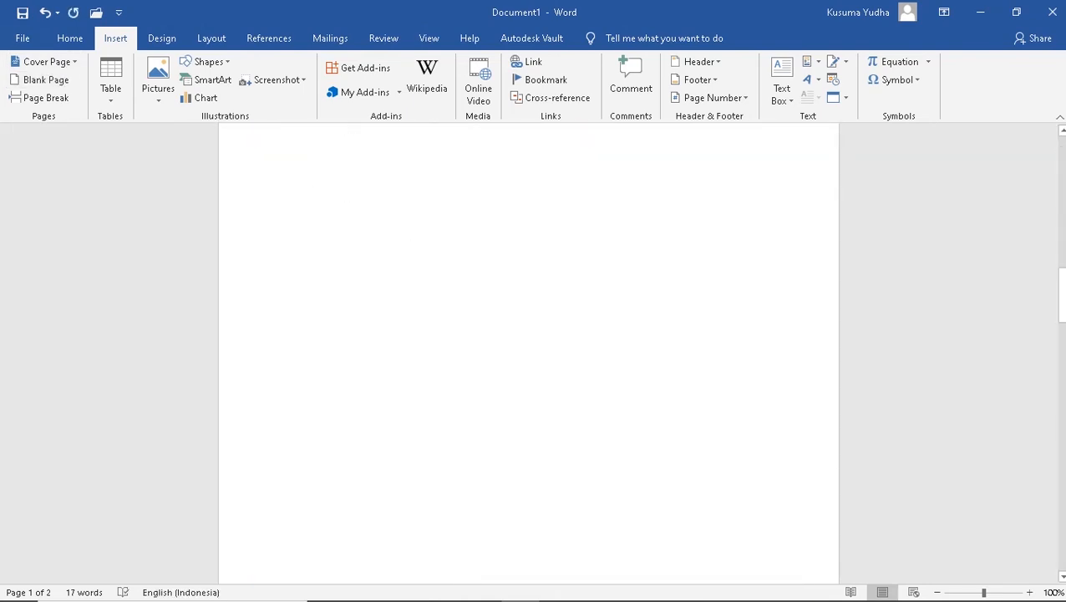
scroll(528, 351, up, 15)
scroll(528, 351, up, 15)
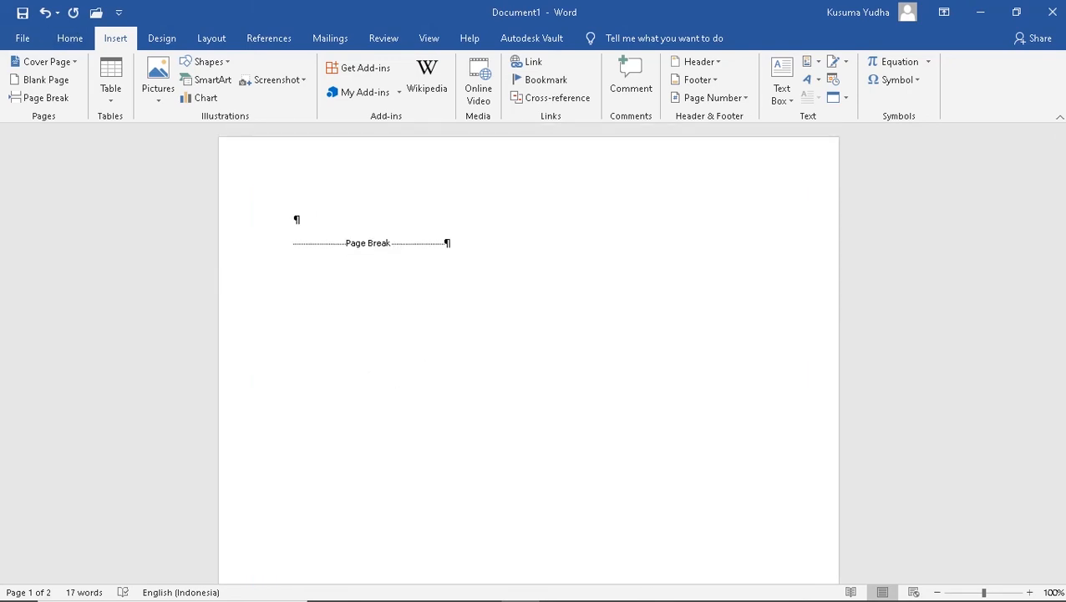
click(70, 38)
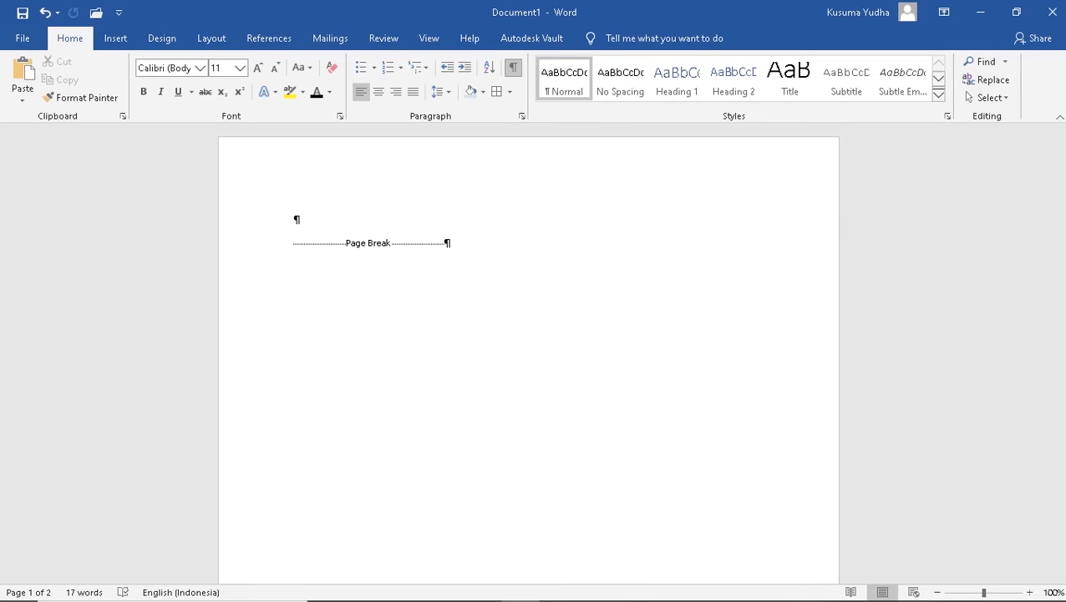
Hide formatting marks and add new lines on the blank page
click(513, 67)
scroll(529, 351, down, 10)
scroll(528, 351, down, 20)
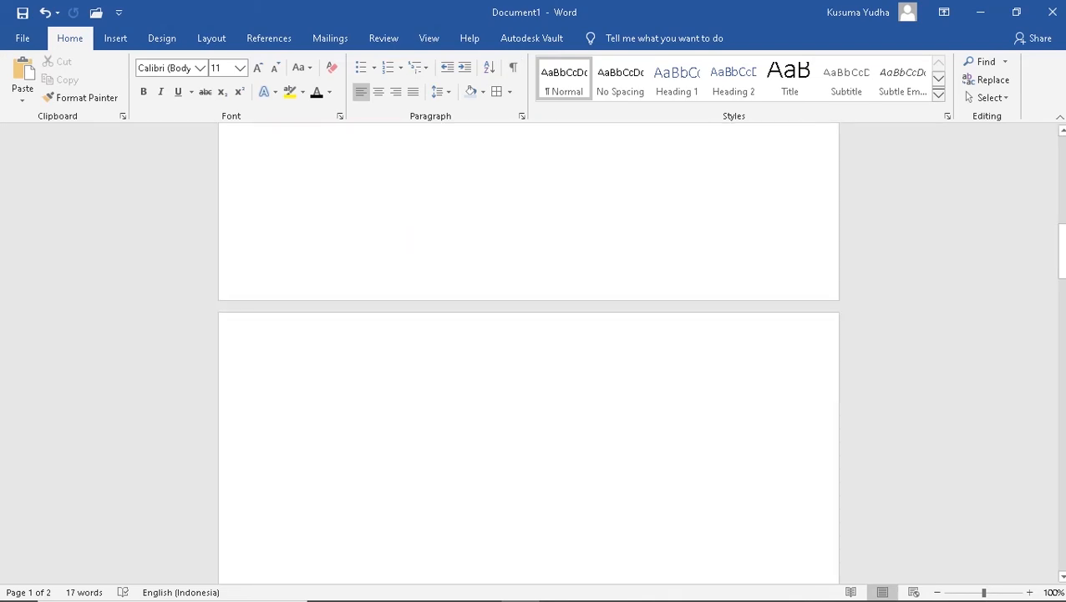
scroll(528, 351, down, 3)
click(443, 241)
key(Return)
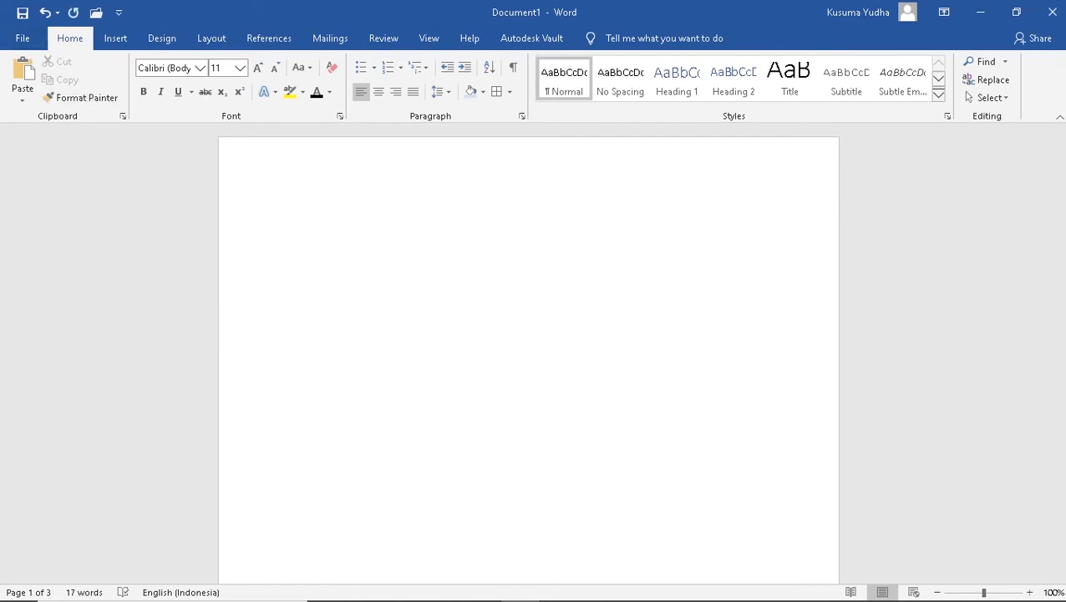
Delete the cover page's blue shape
scroll(528, 351, down, 8)
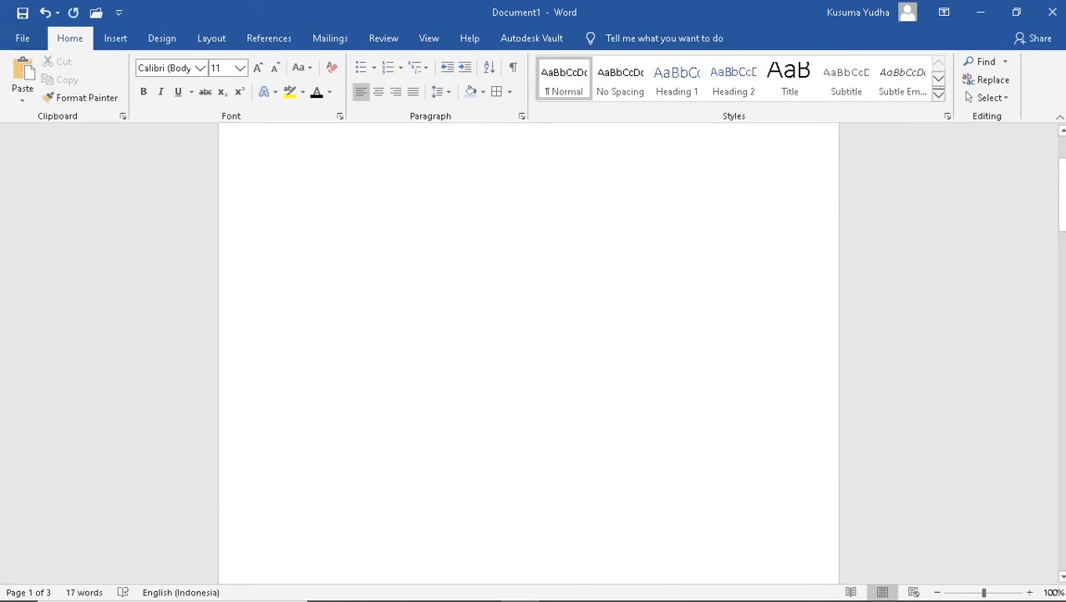
scroll(529, 351, down, 3)
click(528, 401)
key(BackSpace)
key(BackSpace)
key(BackSpace)
Delete 'Cek' and its list number so the first line reads wcmiowmc
scroll(528, 351, up, 2)
scroll(528, 351, down, 13)
scroll(528, 351, up, 2)
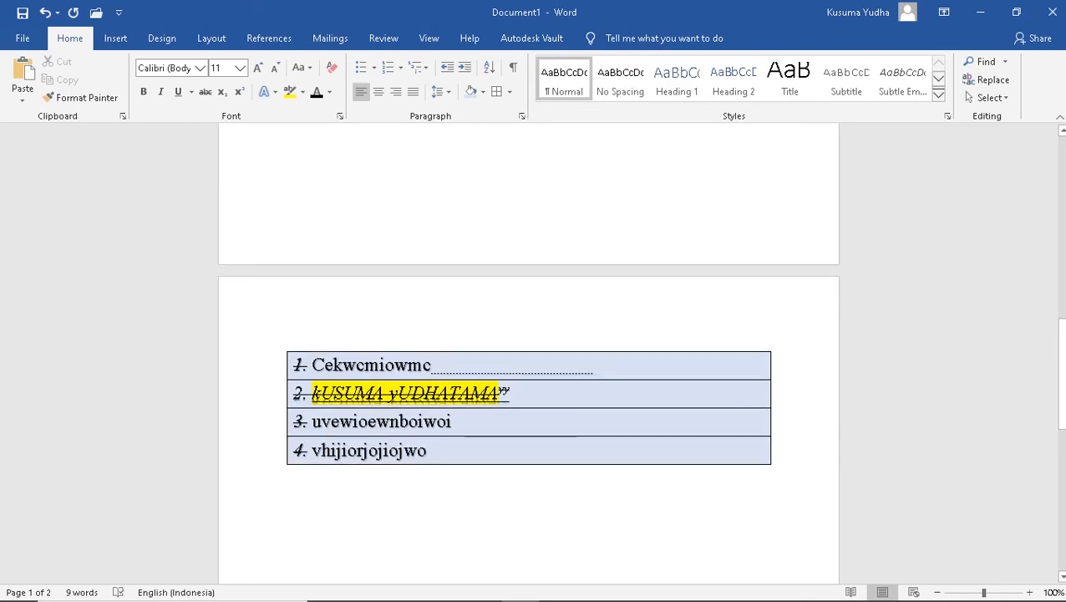
click(343, 365)
key(BackSpace)
key(BackSpace)
key(BackSpace)
key(BackSpace)
key(BackSpace)
key(BackSpace)
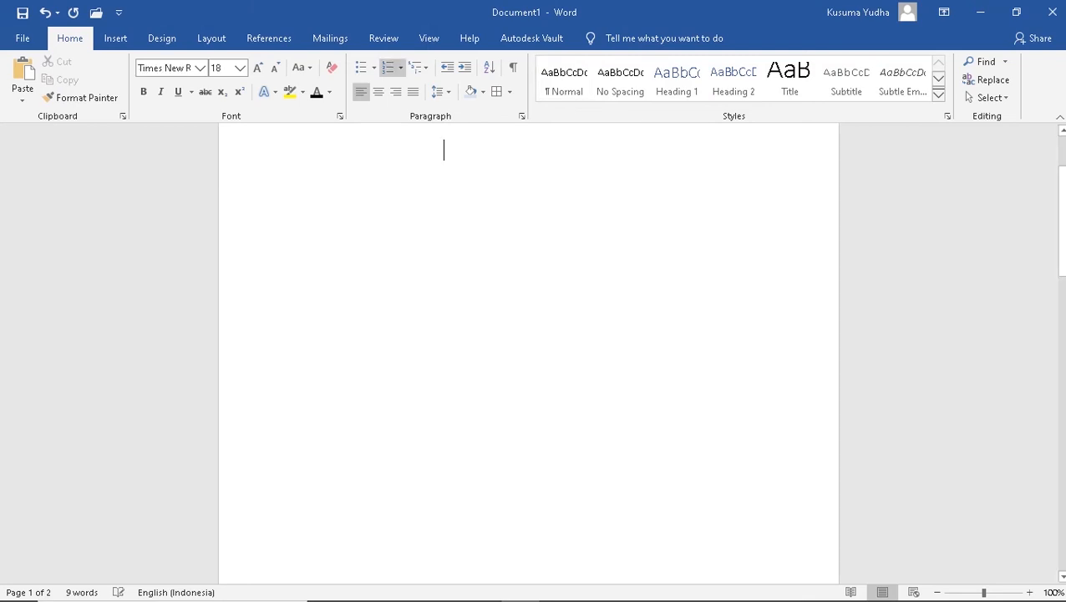
scroll(529, 351, up, 3)
scroll(528, 351, down, 15)
scroll(528, 351, down, 5)
scroll(529, 351, down, 2)
scroll(528, 351, up, 8)
scroll(528, 351, down, 5)
scroll(529, 351, up, 5)
scroll(528, 351, down, 5)
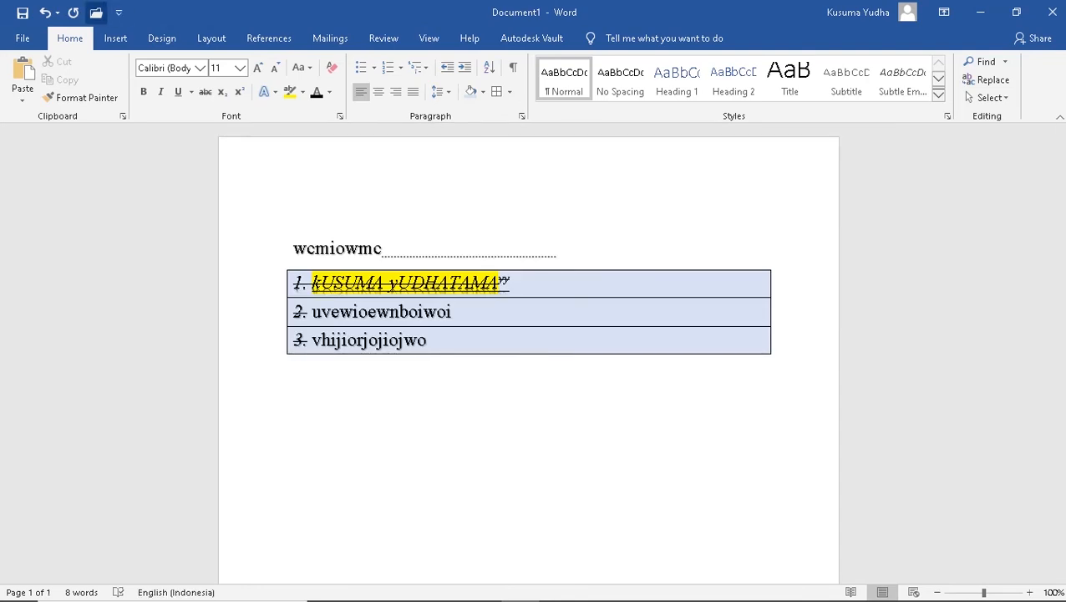
Insert a blank page before the document content
click(115, 38)
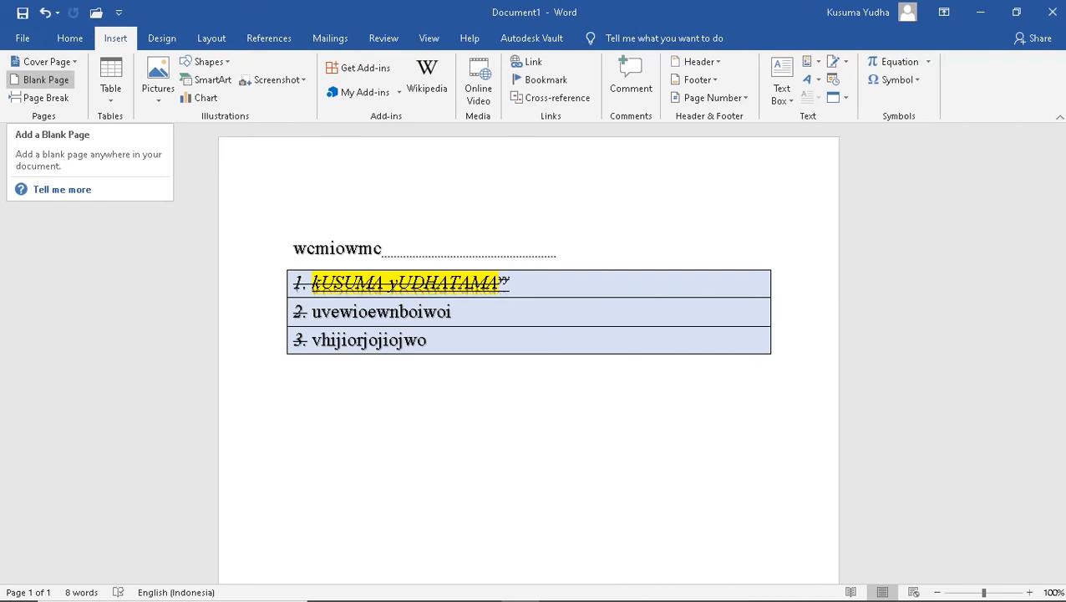
click(40, 80)
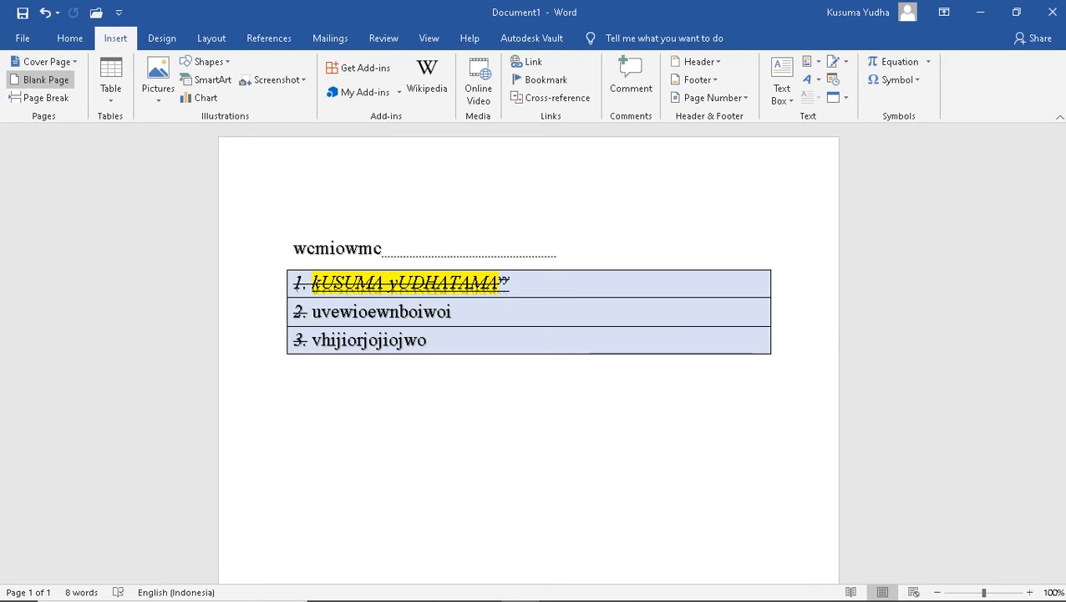
scroll(529, 351, down, 12)
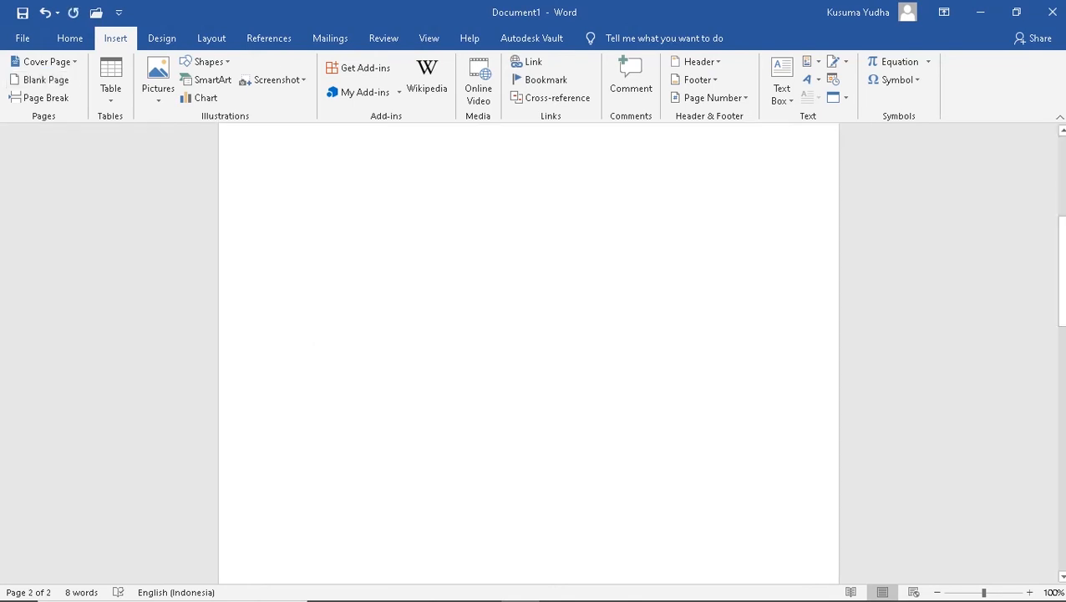
scroll(529, 351, up, 12)
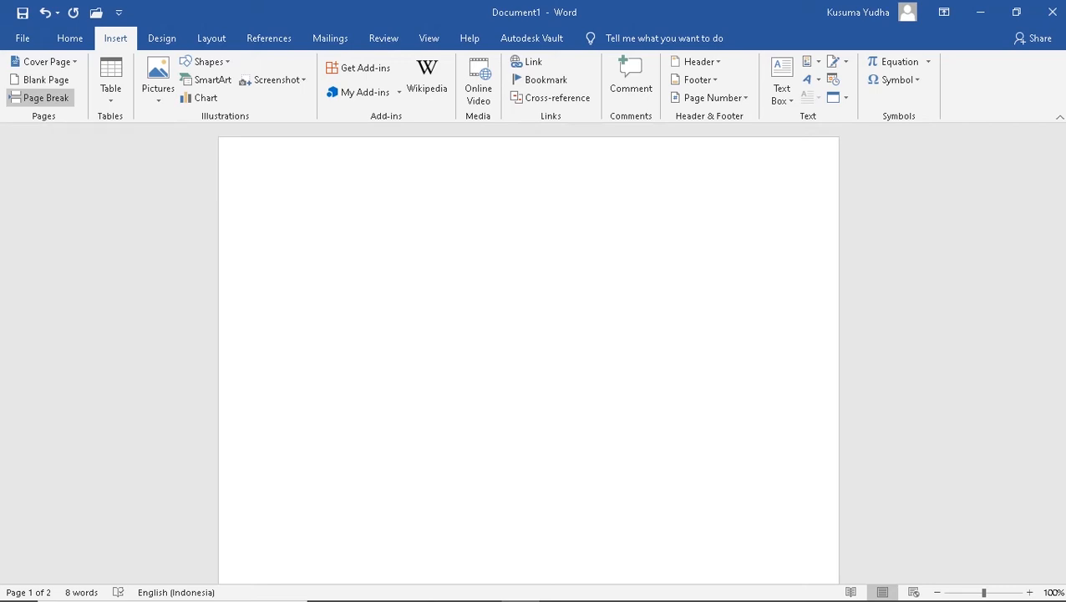
Zoom out to 77% and add page breaks so the list table starts page 4
click(40, 97)
scroll(529, 351, up, 8)
scroll(529, 351, down, 10)
scroll(529, 351, up, 8)
scroll(529, 351, down, 10)
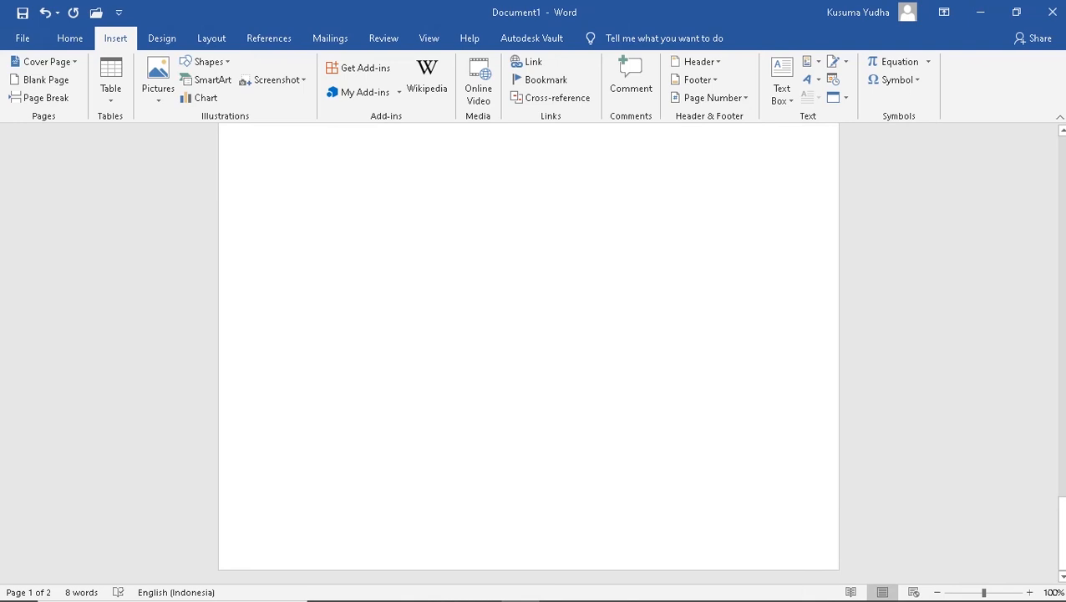
drag(1062, 535, 1062, 530)
mouse_move(957, 599)
drag(984, 592, 961, 592)
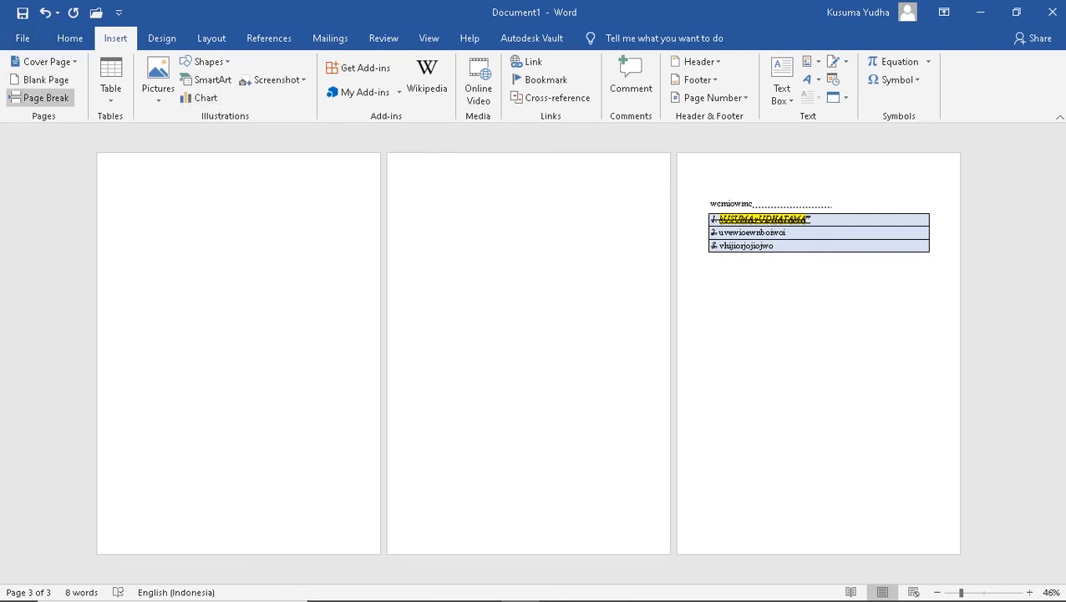
click(40, 98)
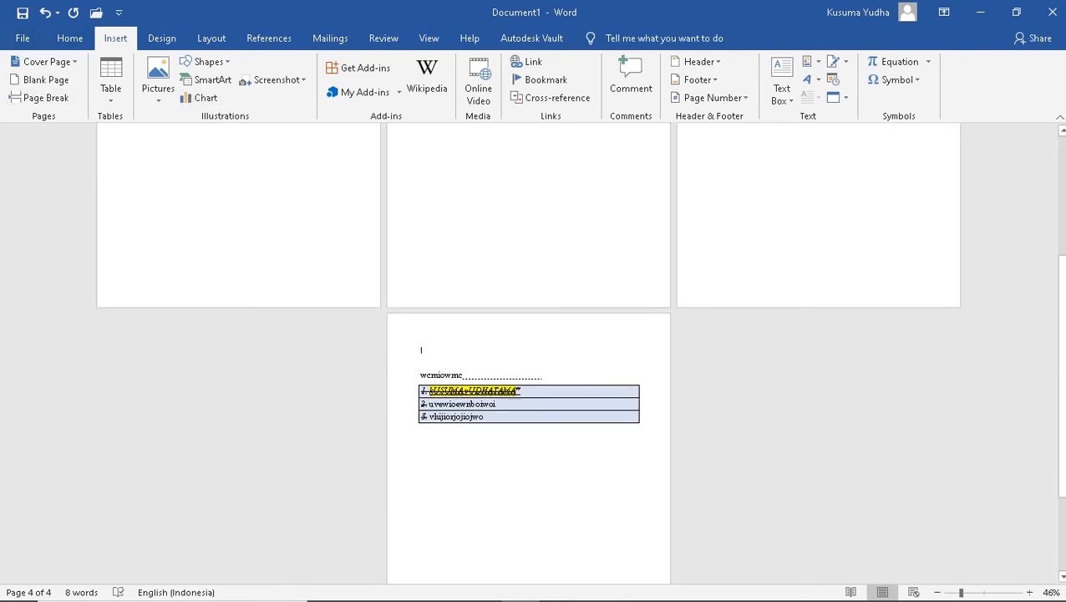
scroll(528, 353, up, 3)
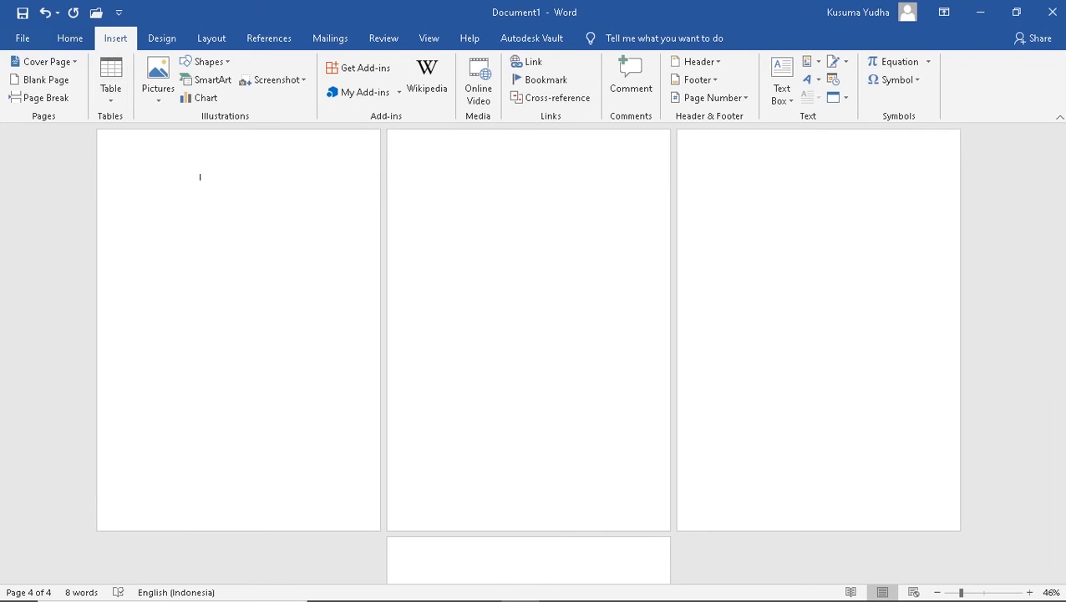
Insert an empty 3x3 table at the top of page 2
click(111, 79)
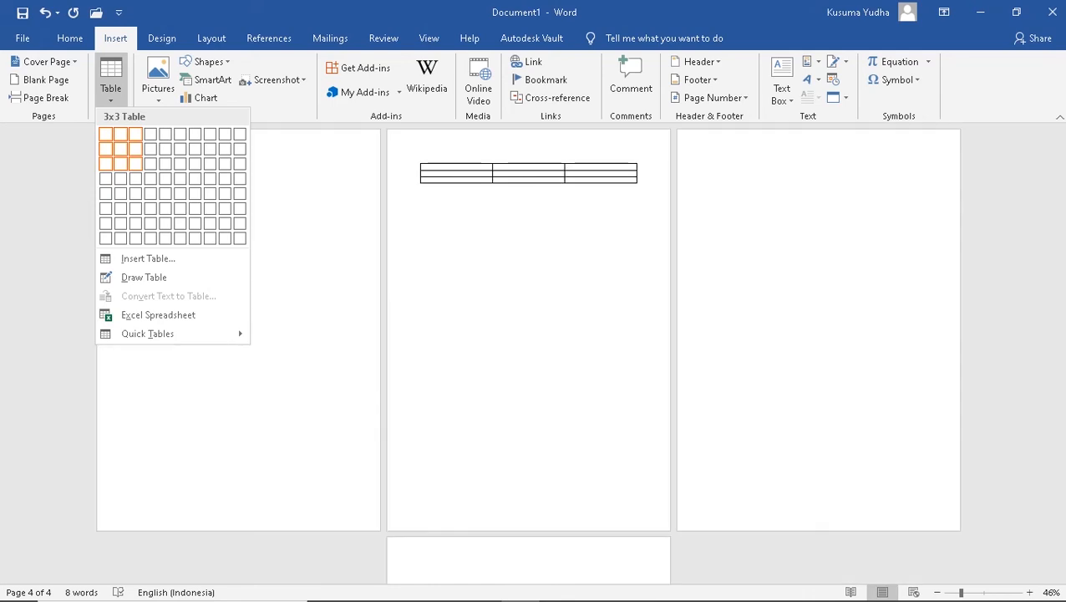
click(135, 163)
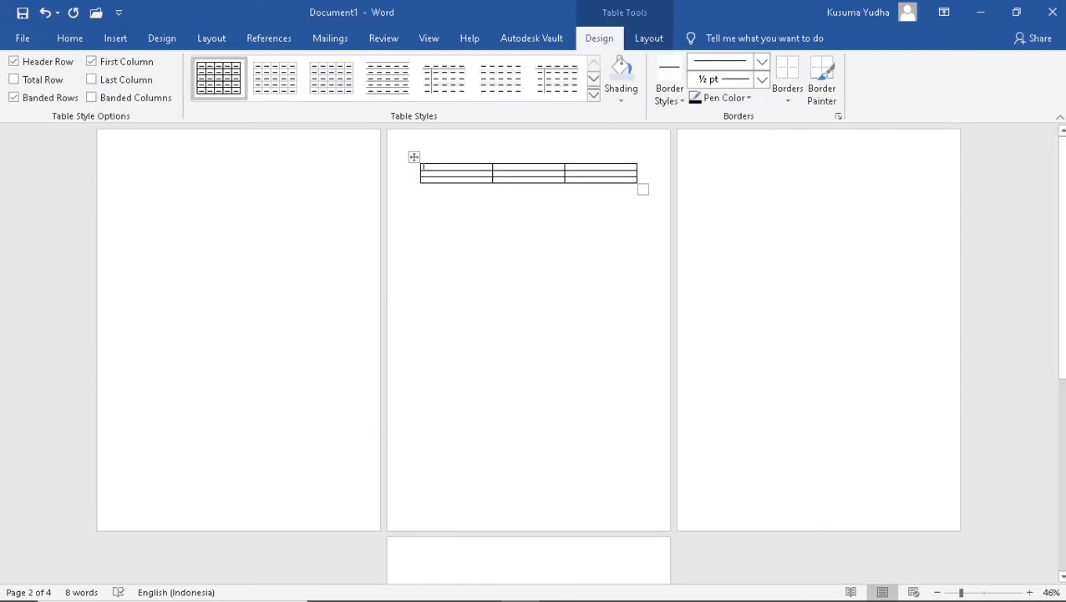
click(543, 226)
scroll(543, 225, up, 2)
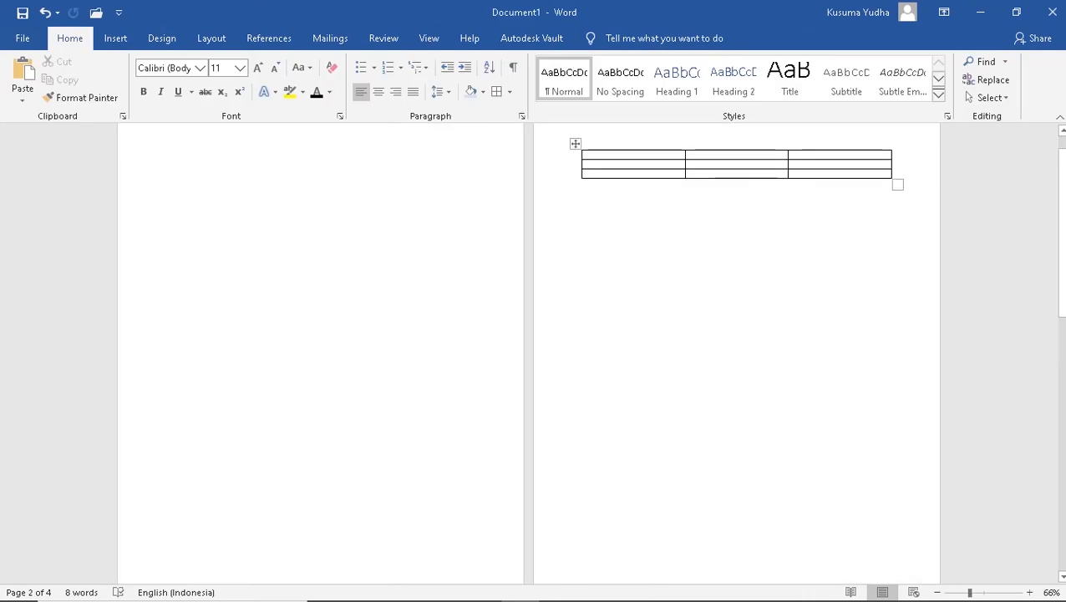
Drag the table's first column border left to narrow that column
click(691, 164)
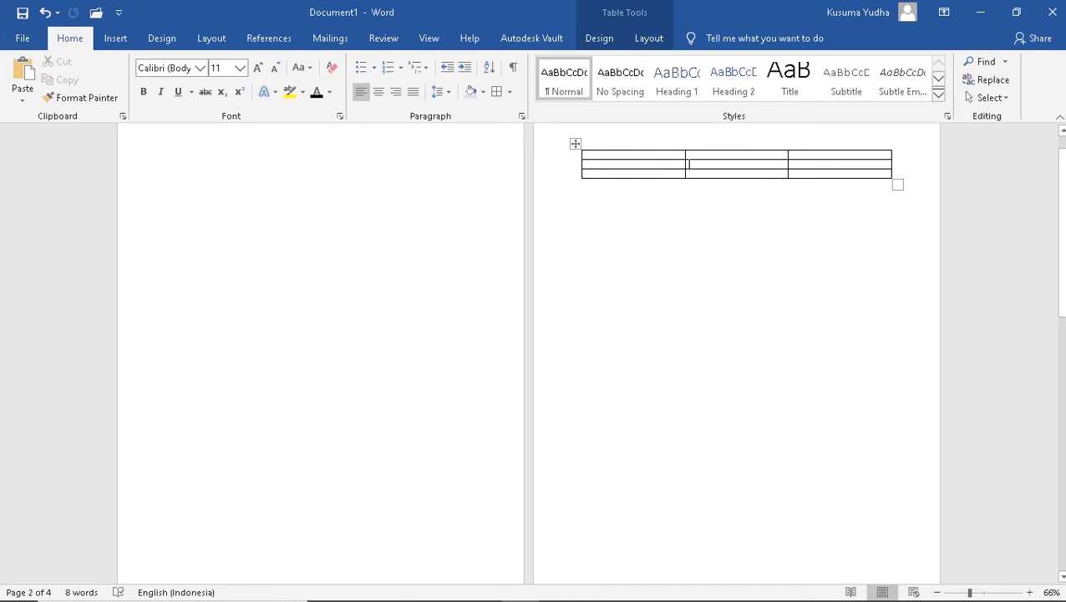
drag(686, 165, 640, 165)
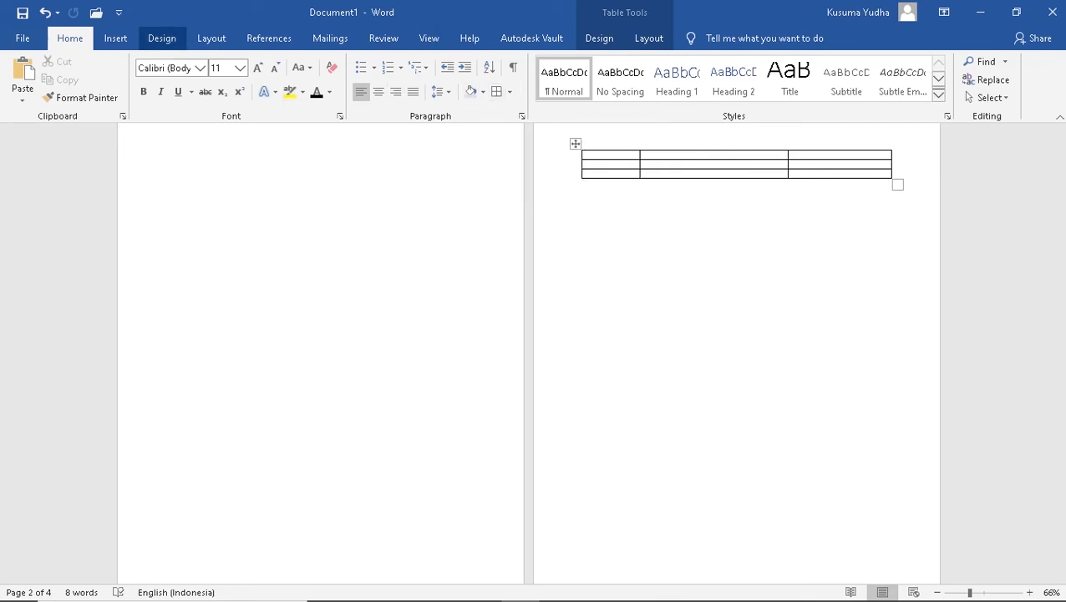
click(115, 37)
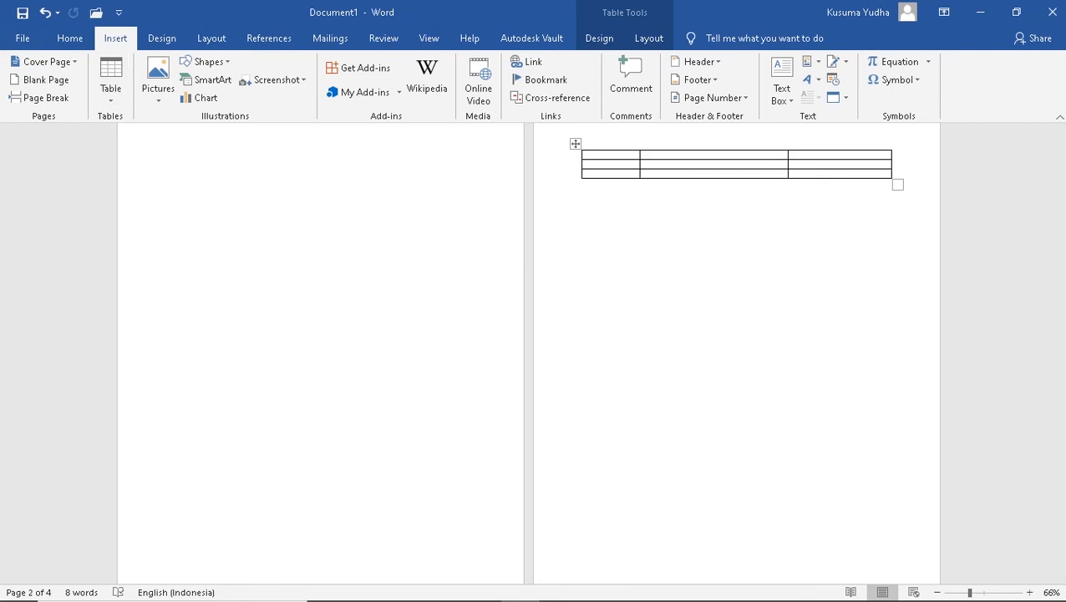
Insert the picture named 1 from the Pictures folder into the table, then delete it
click(158, 76)
click(193, 138)
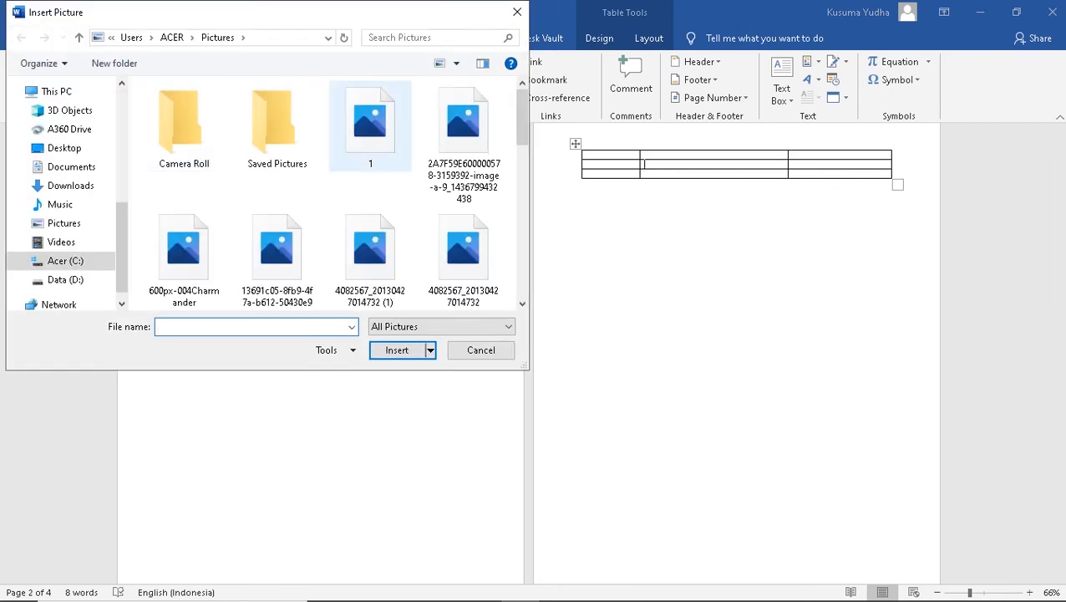
drag(506, 133, 381, 334)
drag(510, 311, 284, 264)
scroll(284, 255, up, 4)
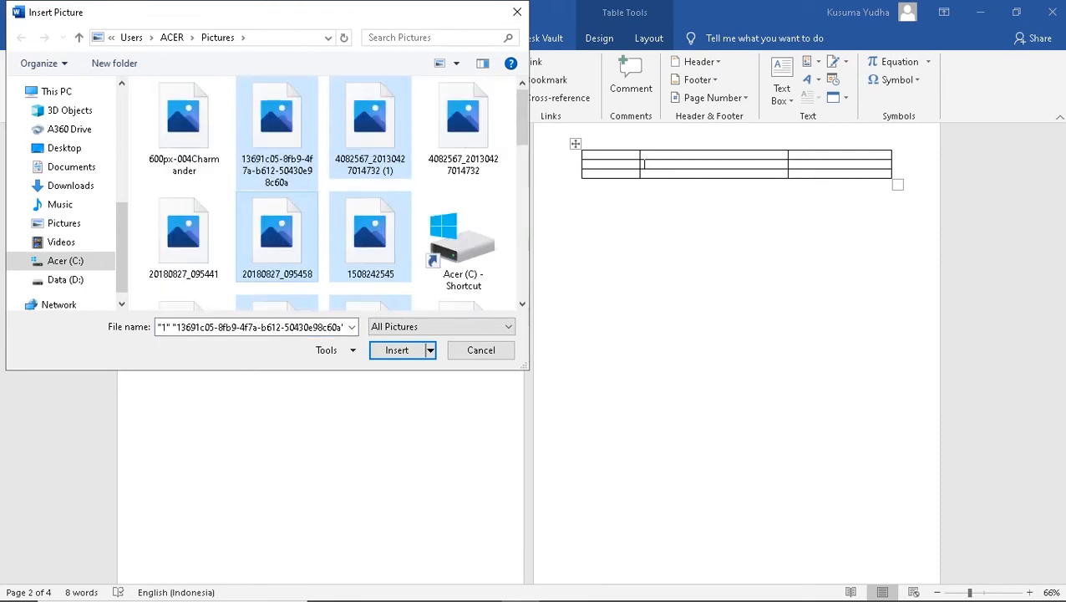
click(370, 127)
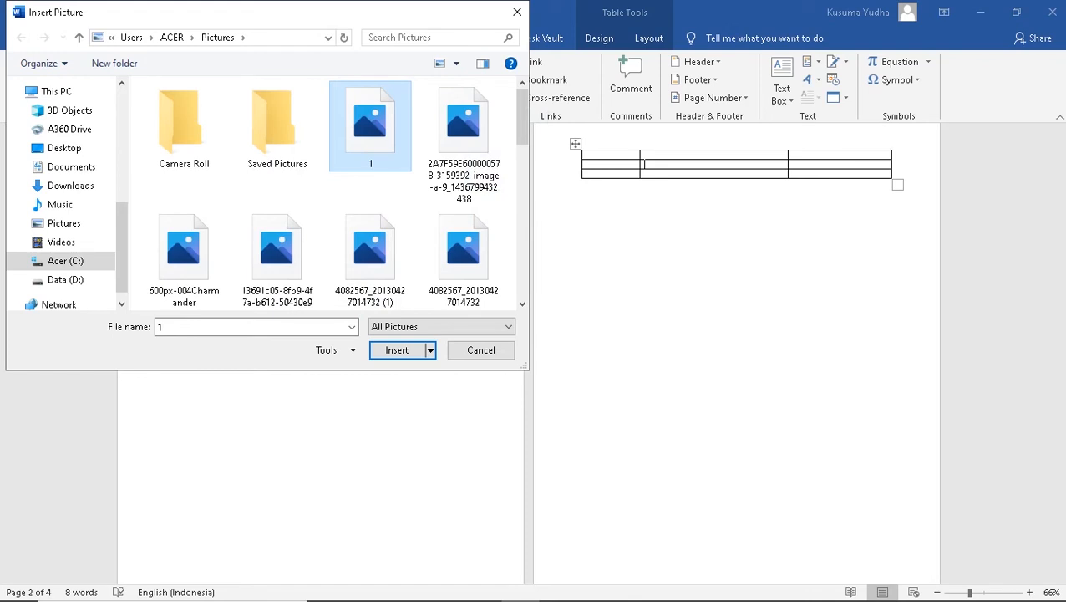
key(Return)
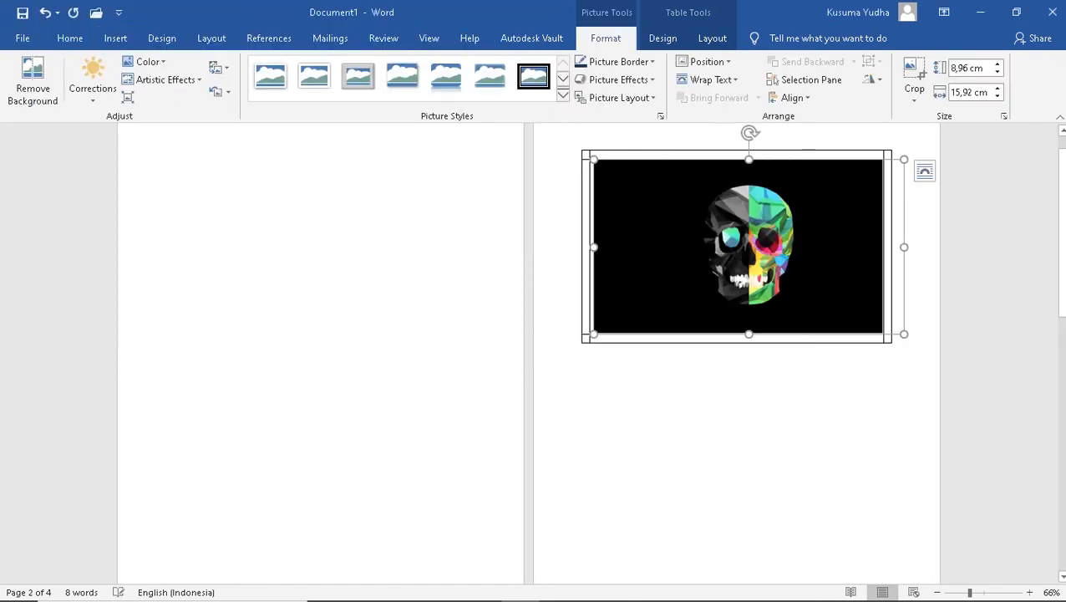
scroll(737, 250, up, 2)
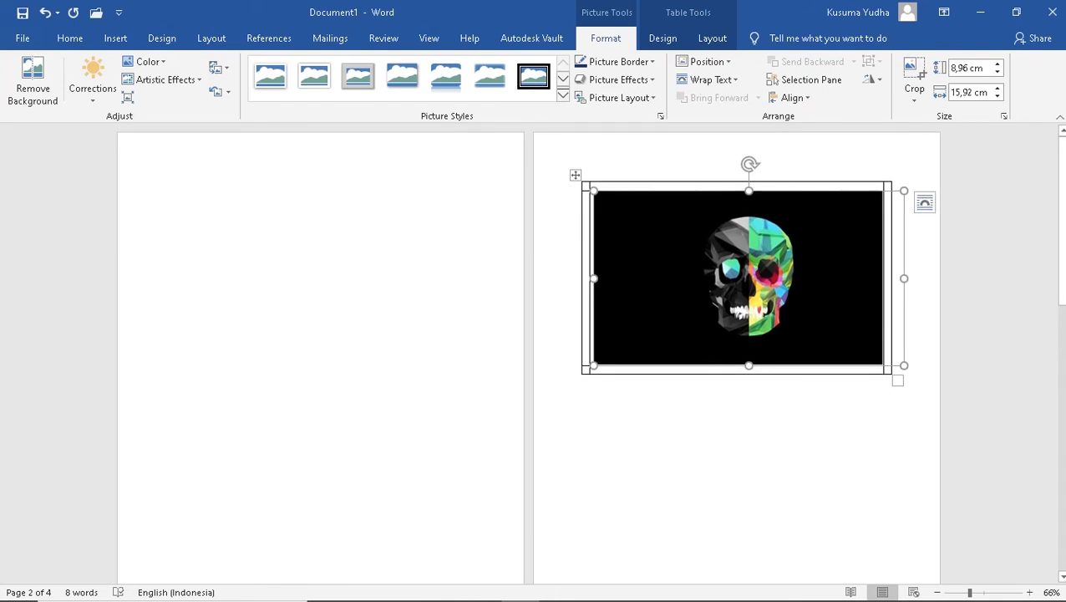
key(Delete)
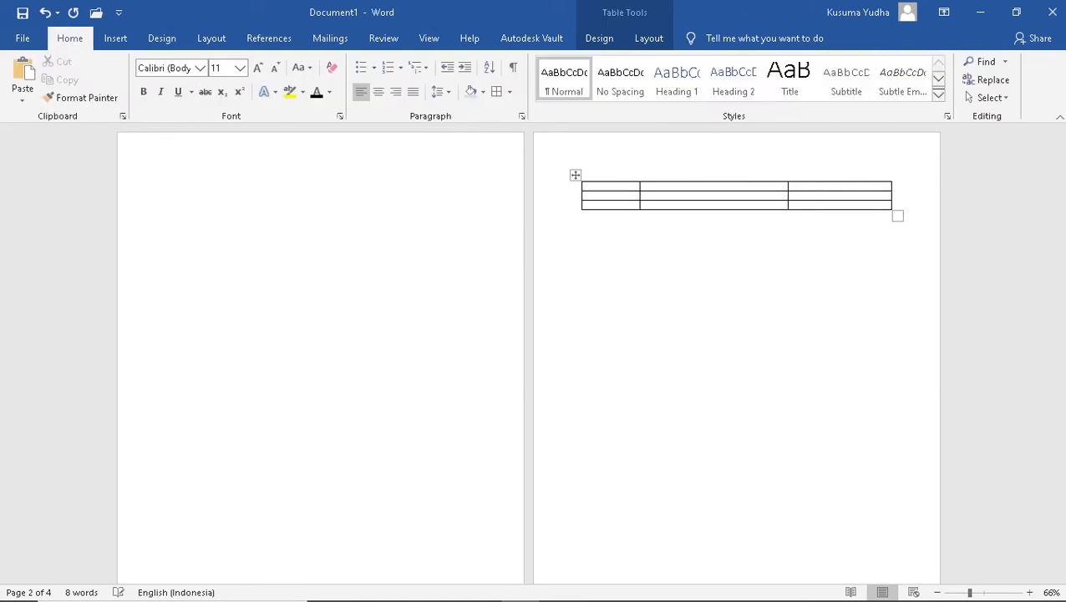
key(alt)
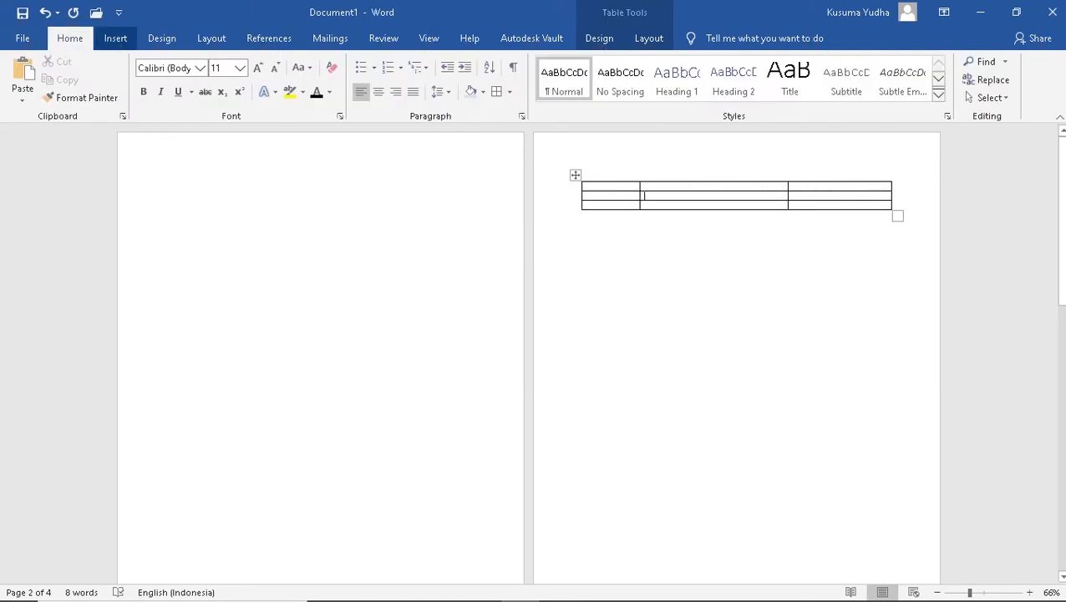
Insert three photos from the Pictures folder into the page 2 table together
click(115, 37)
click(205, 61)
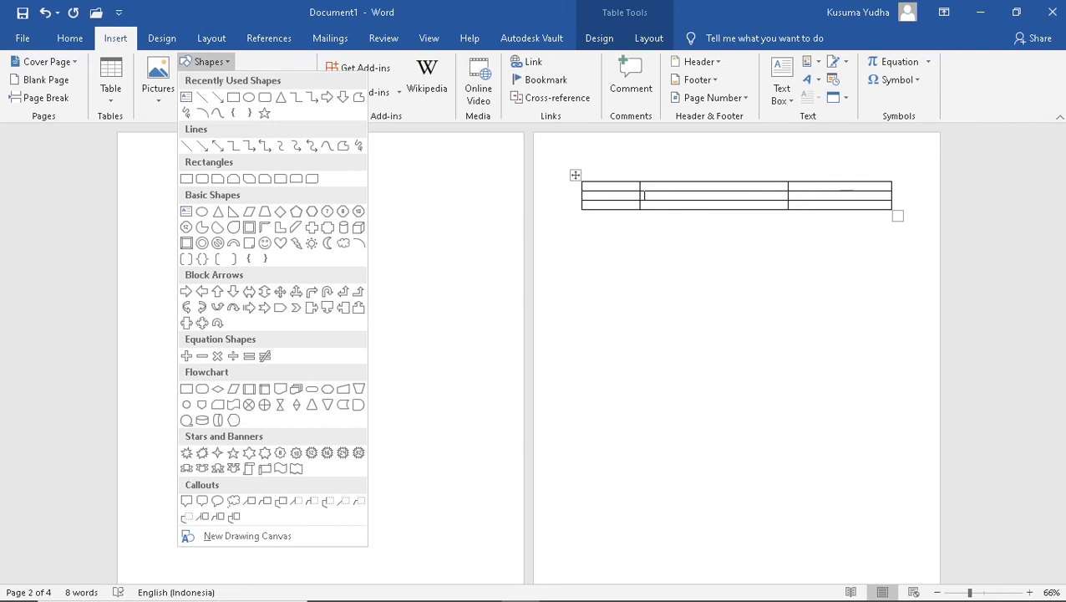
click(158, 84)
click(193, 138)
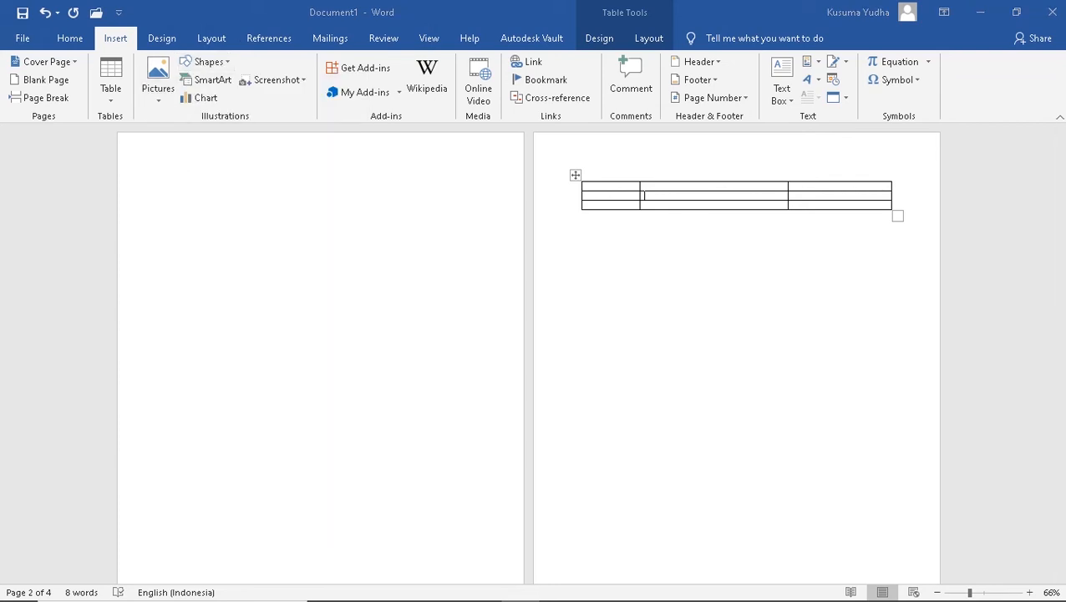
click(184, 257)
key(Up)
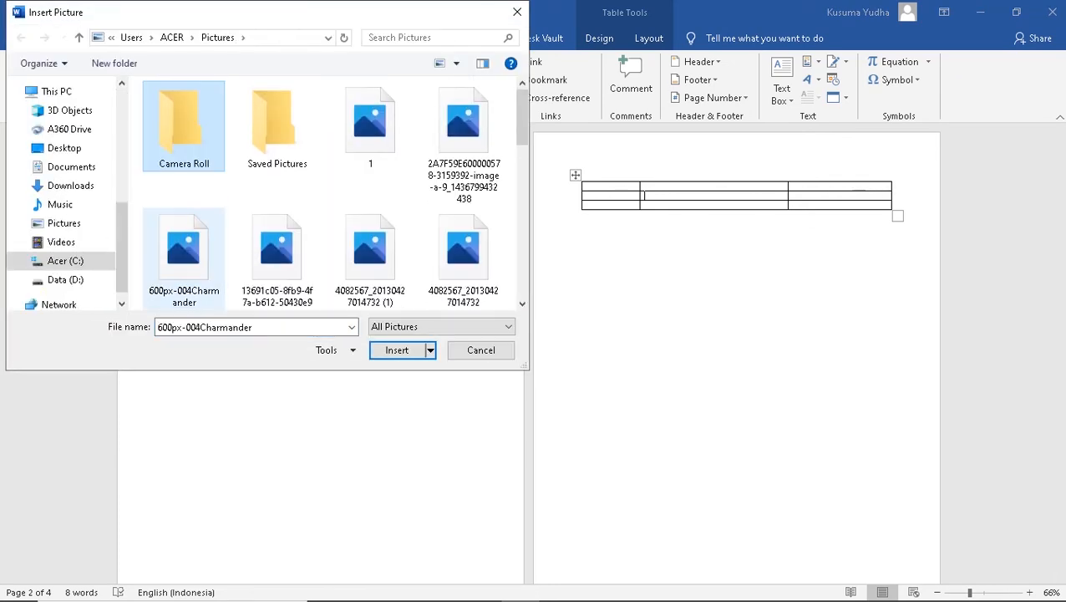
click(277, 255)
ctrl+click(370, 251)
ctrl+click(464, 250)
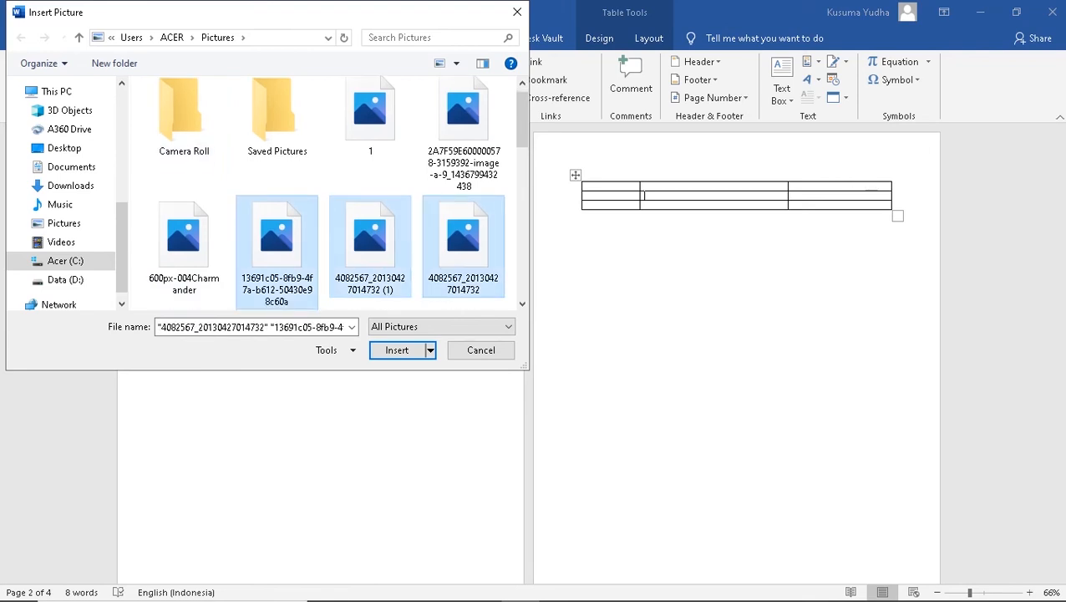
click(396, 349)
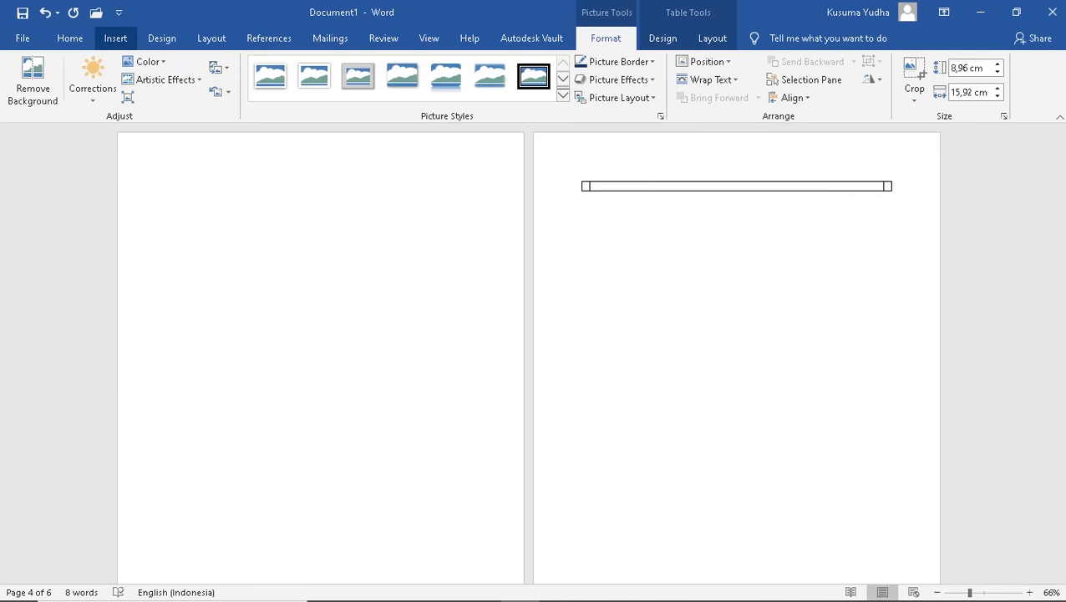
click(116, 38)
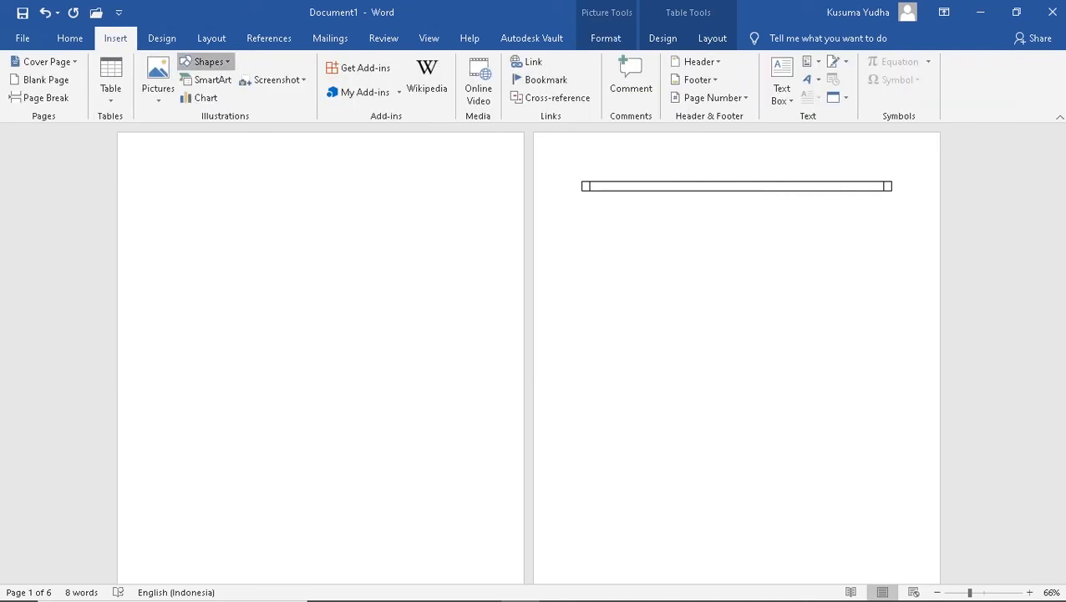
Draw a blue rectangle at the top-left of page 1
click(205, 61)
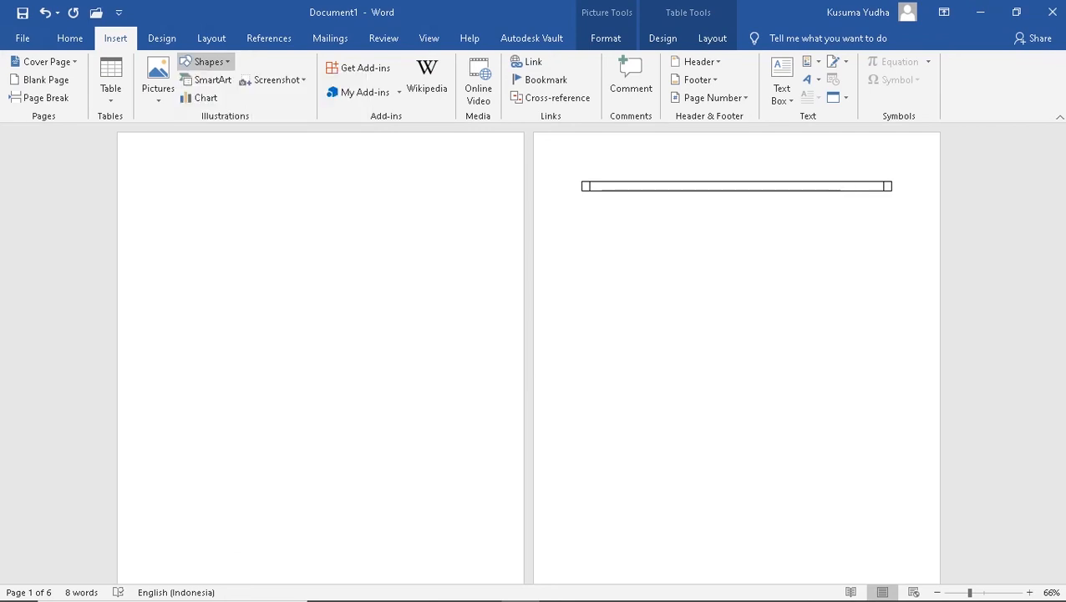
click(187, 178)
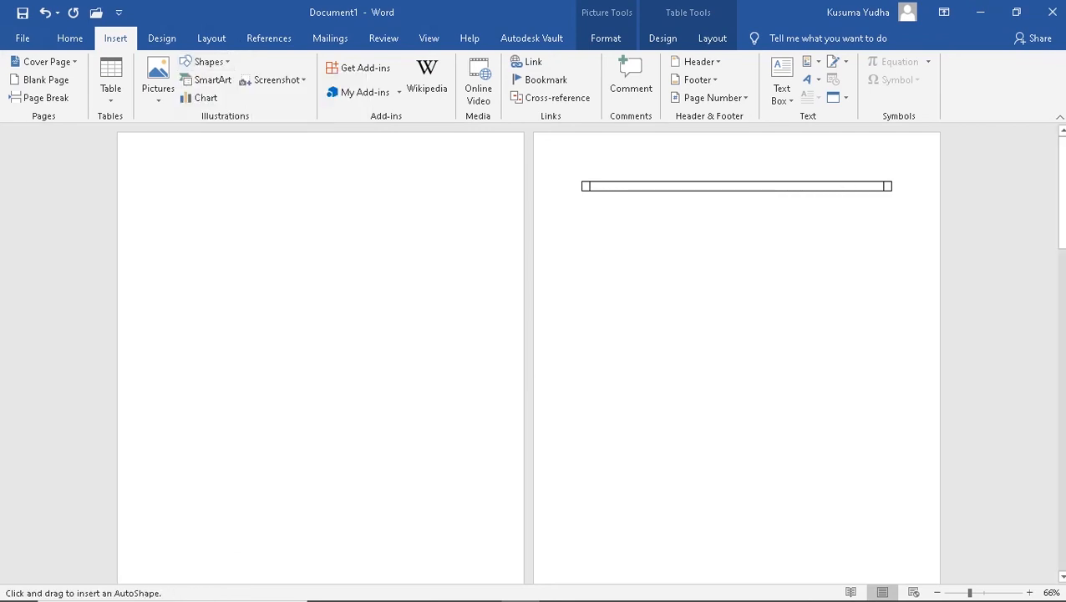
mouse_move(146, 166)
mouse_down()
mouse_move(323, 223)
mouse_move(160, 291)
mouse_move(650, 276)
mouse_move(127, 277)
mouse_move(5, 240)
mouse_move(77, 326)
mouse_move(416, 352)
mouse_move(503, 335)
mouse_up()
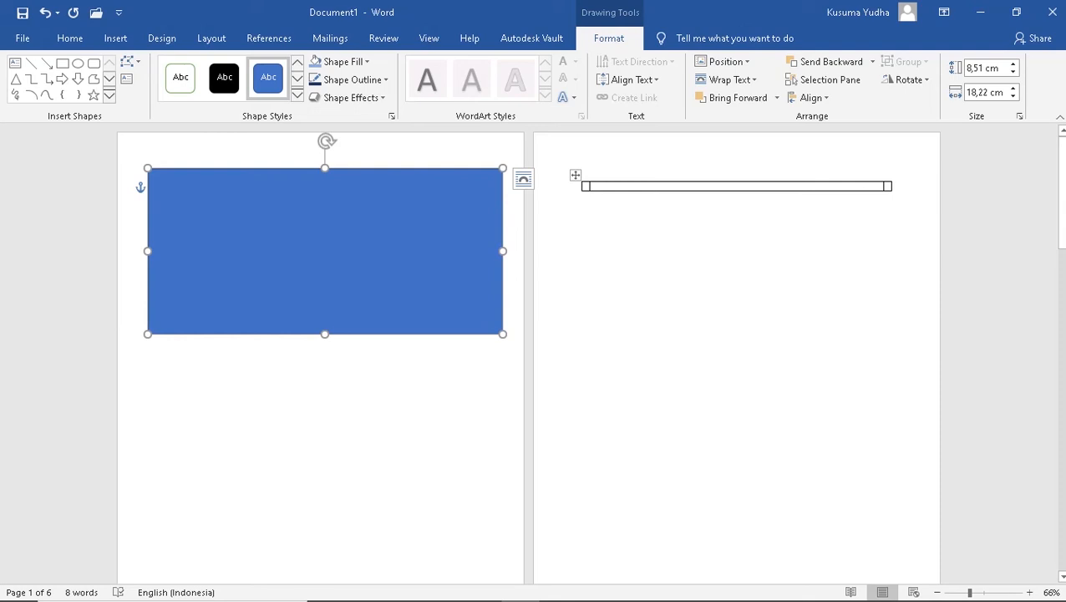
Write a name inside the blue rectangle and shrink it to a smaller size
right_click(379, 241)
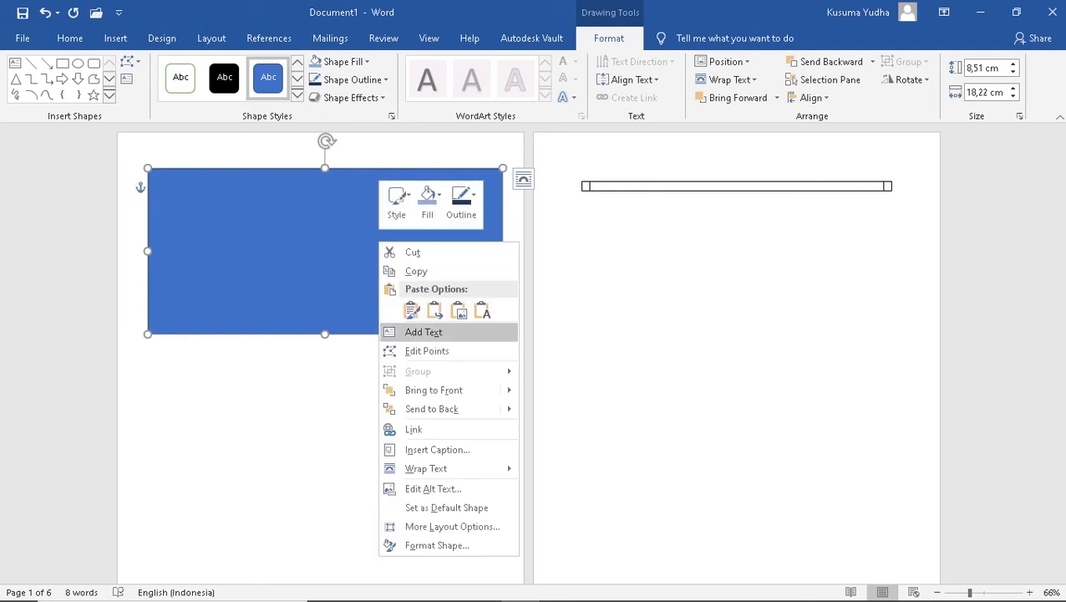
click(424, 332)
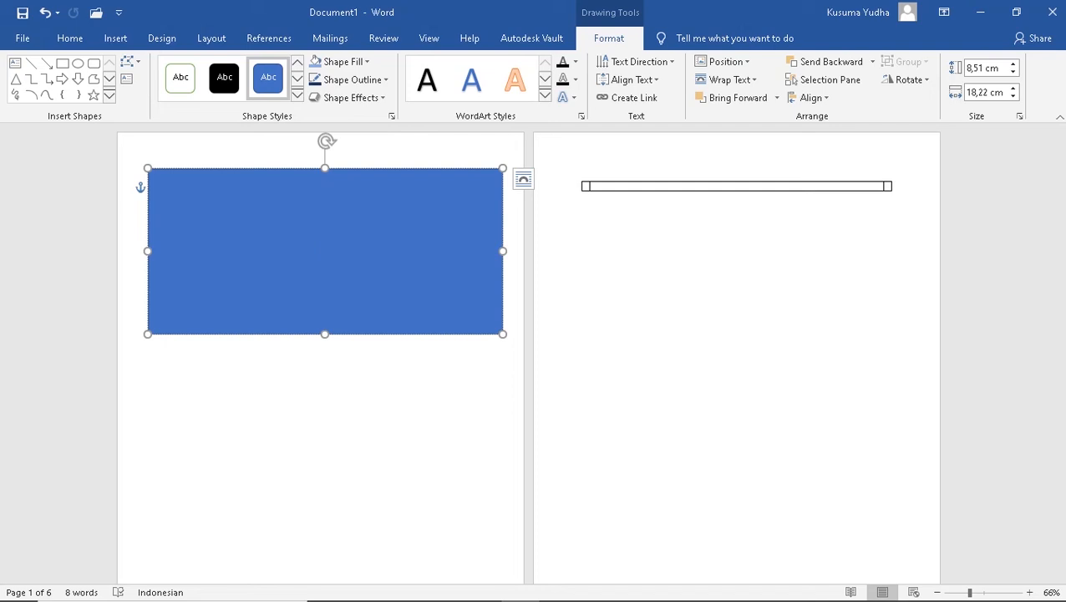
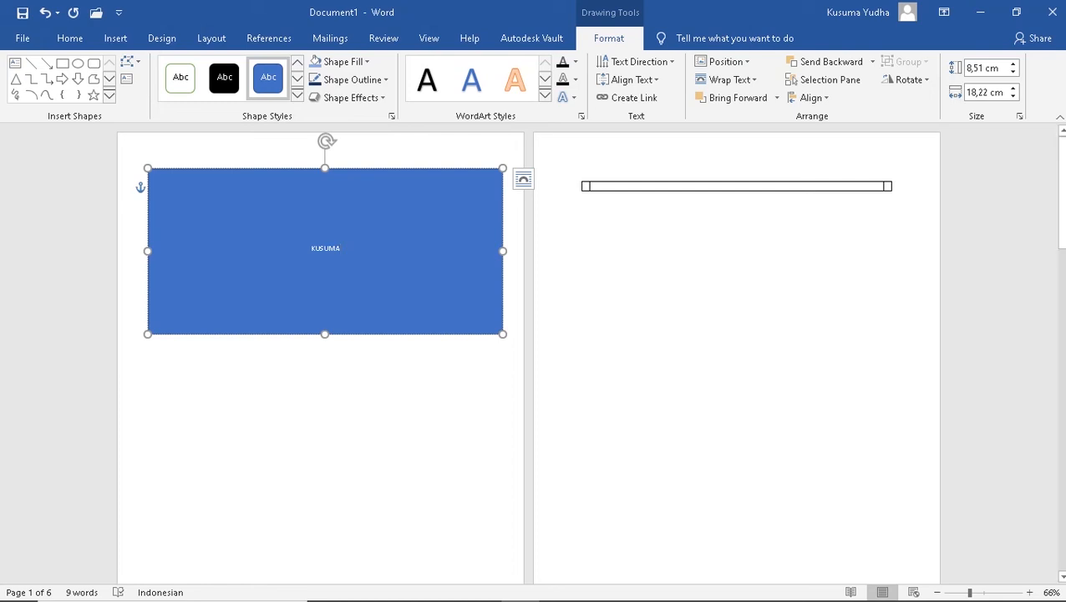
drag(503, 334, 293, 241)
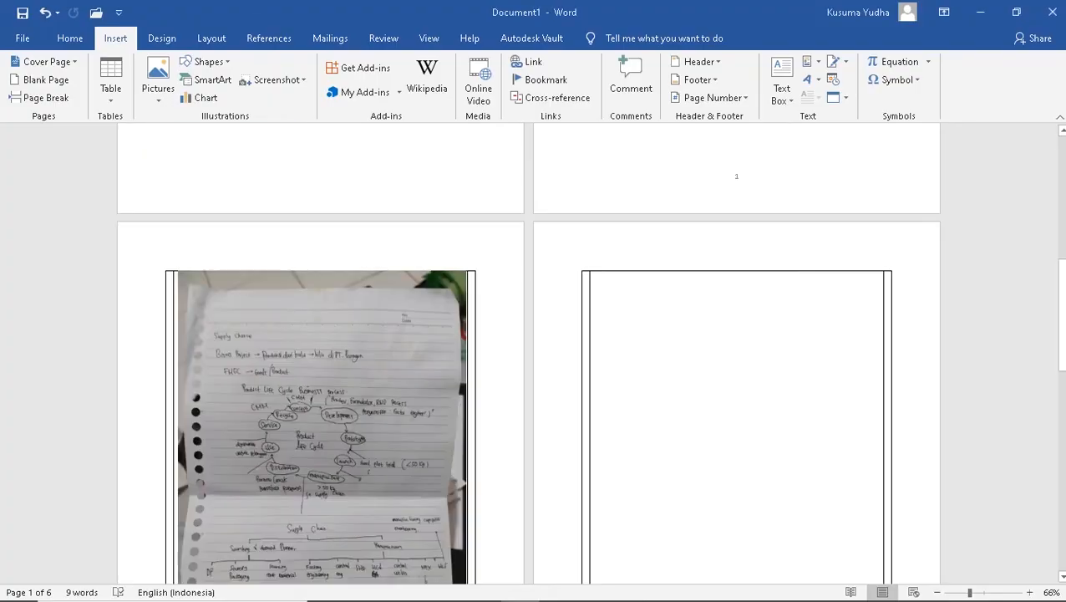
scroll(534, 351, up, 8)
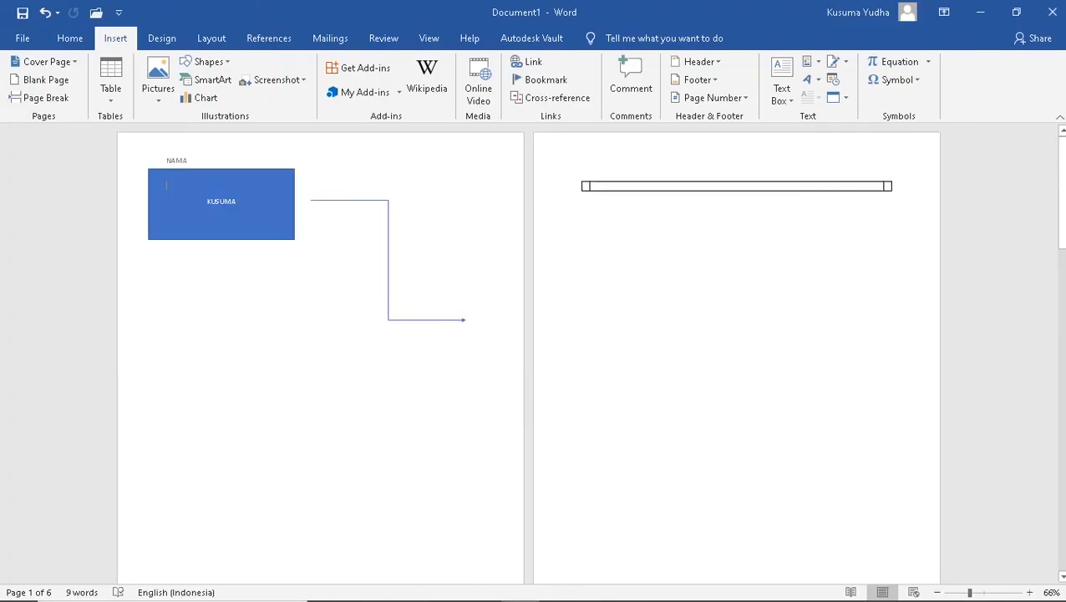
click(696, 61)
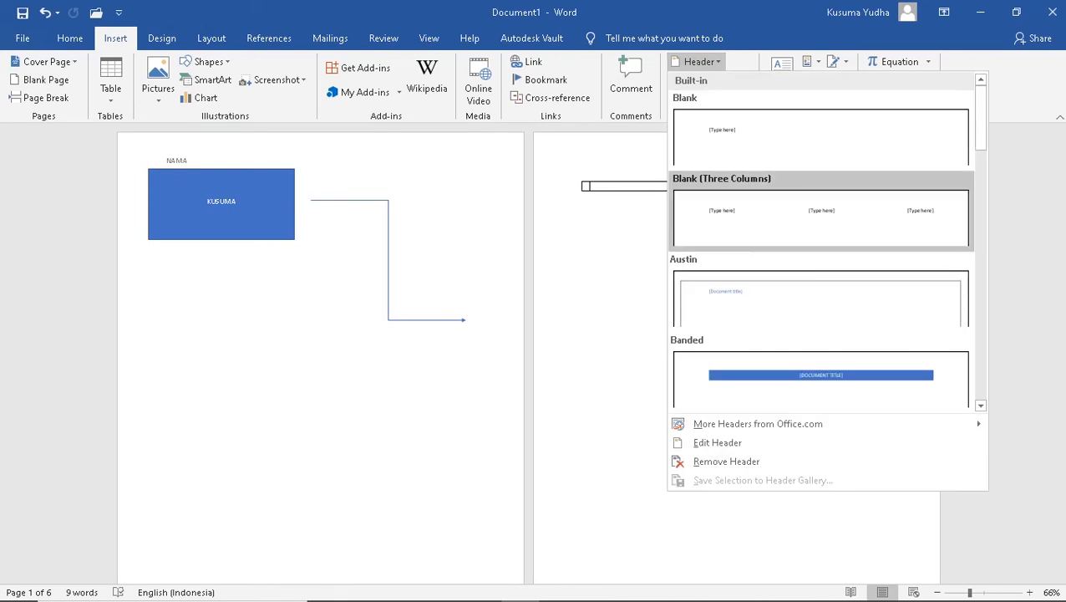
Give page 1 a Blank header containing only the letter y
click(725, 140)
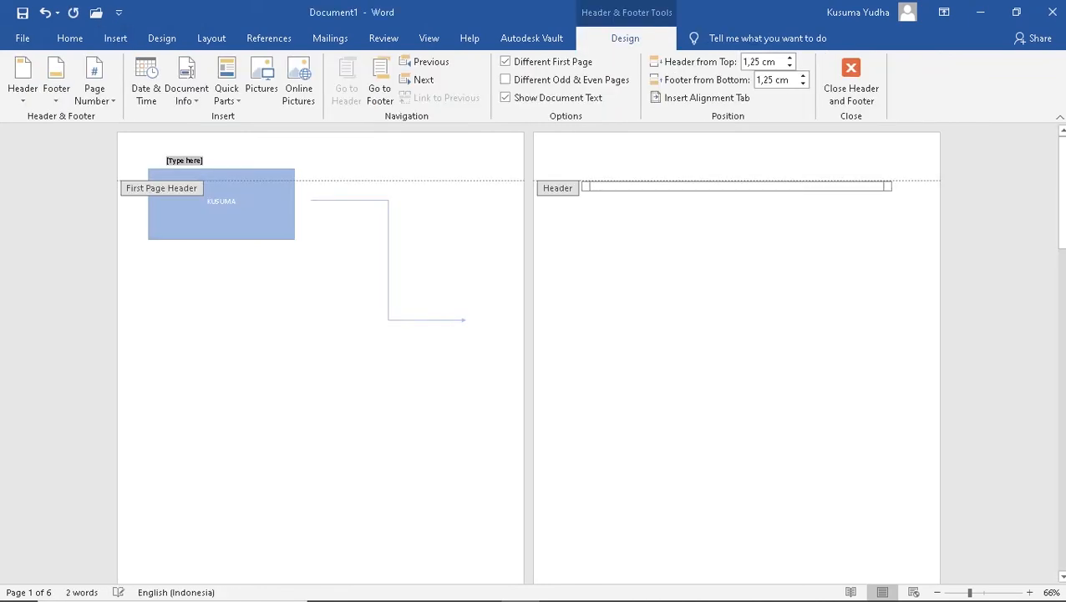
key(Delete)
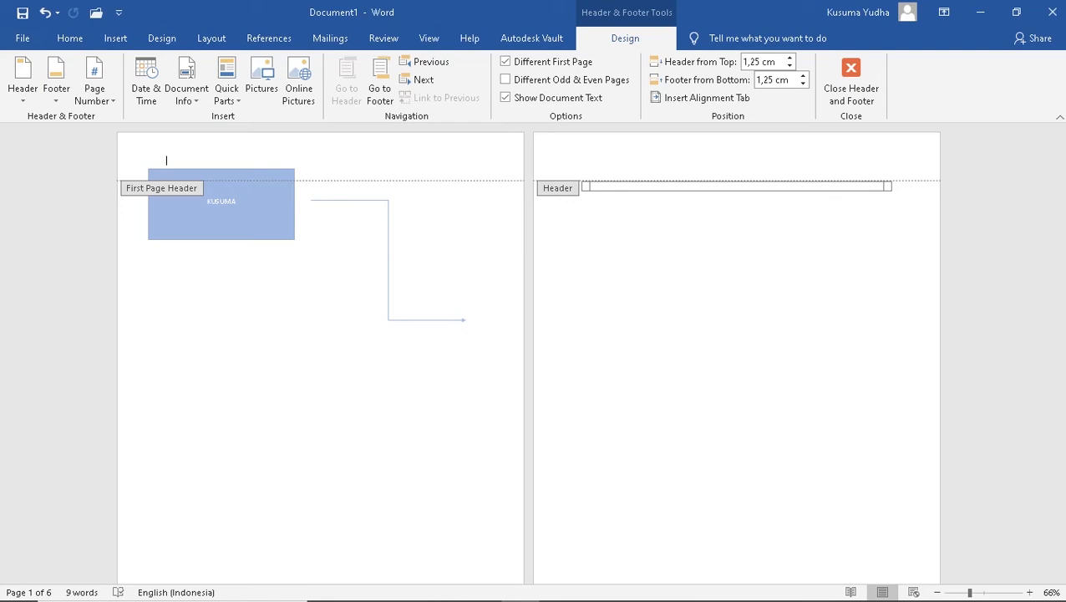
text(y)
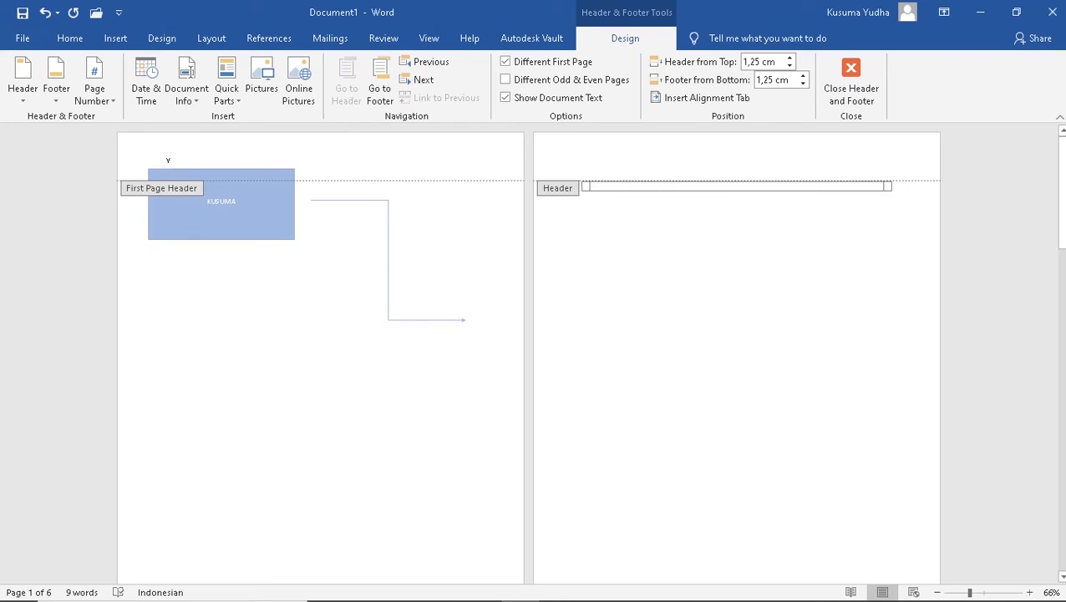
click(851, 83)
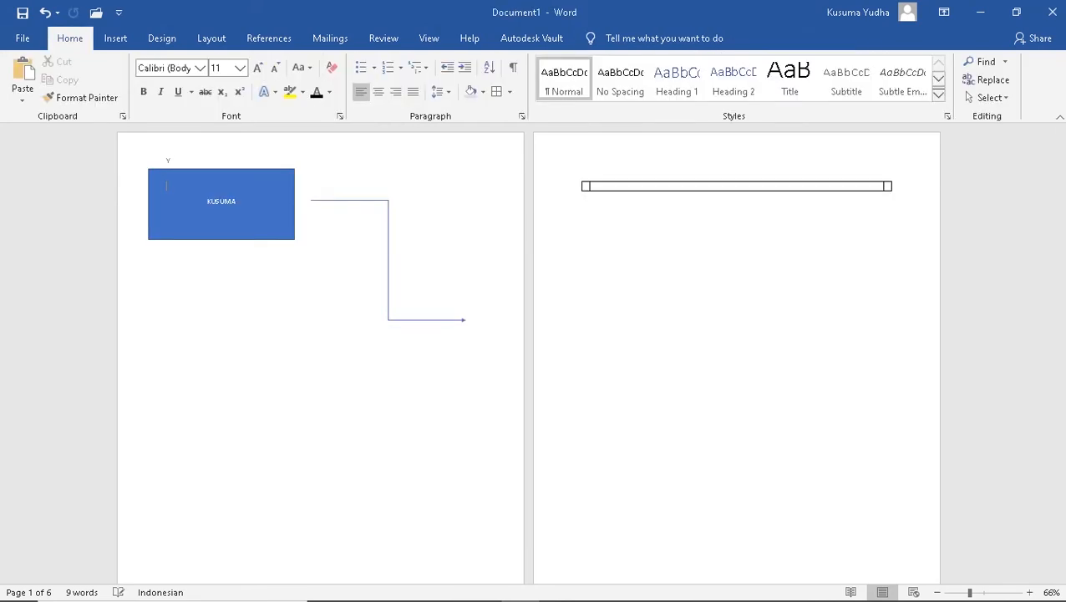
Open page 2's header for editing from its table, then exit back to the body
click(595, 186)
double_click(737, 186)
double_click(738, 159)
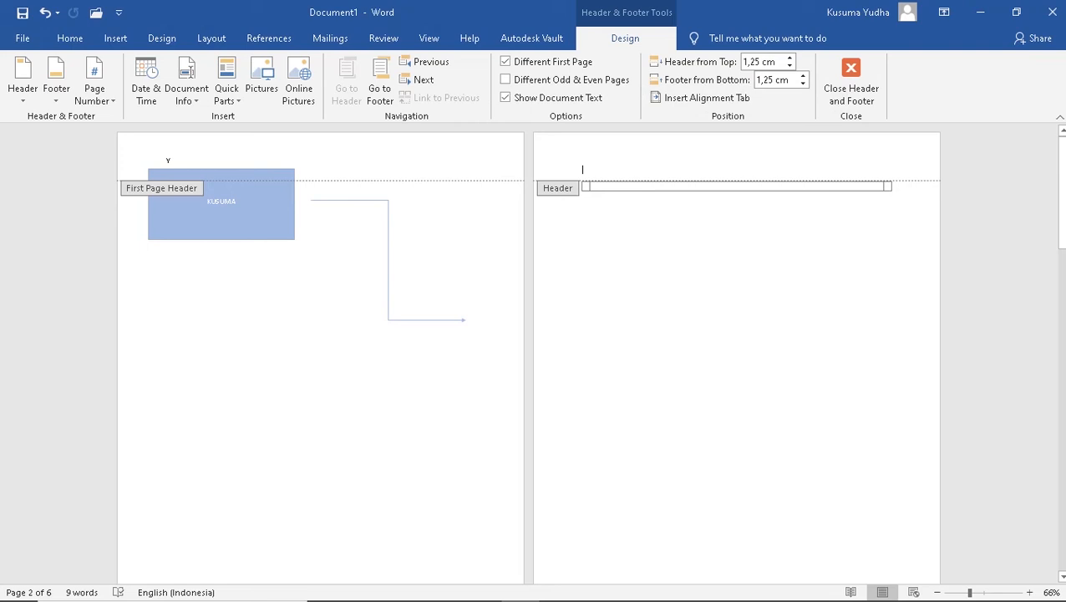
right_click(668, 178)
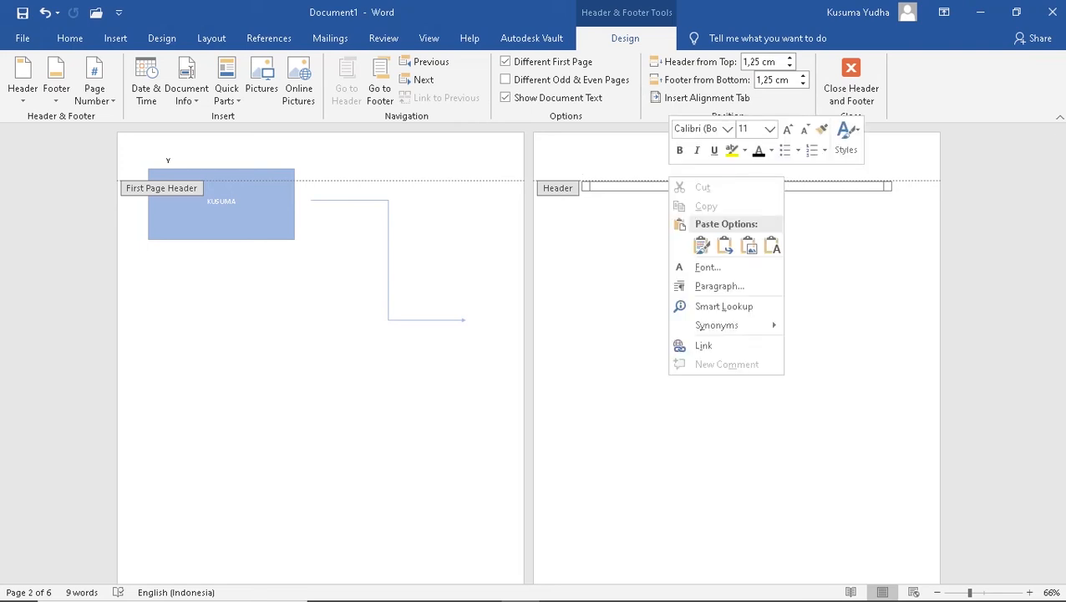
key(Escape)
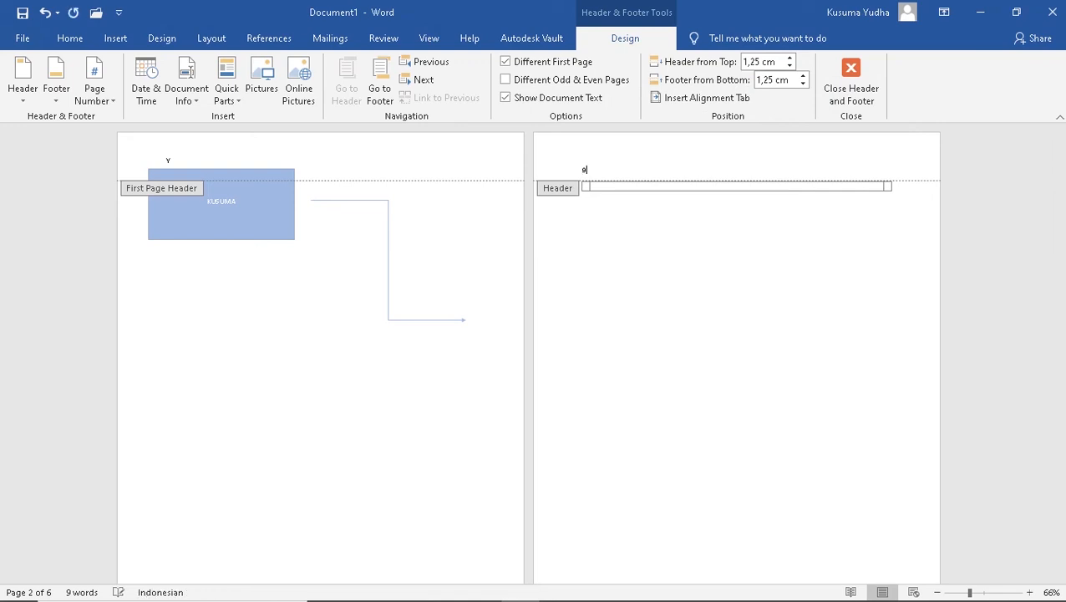
key(Escape)
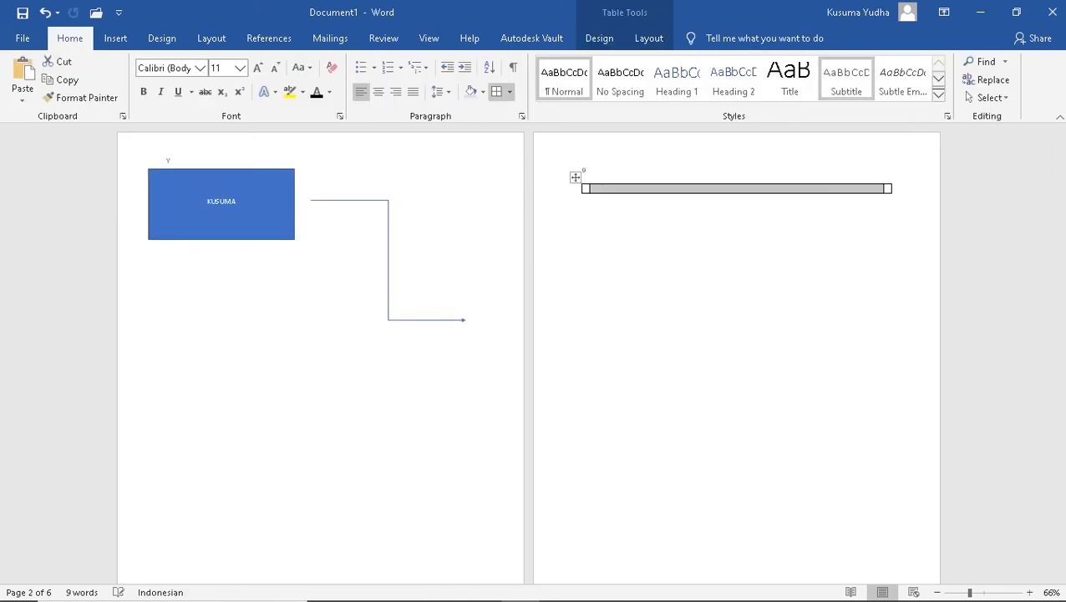
Scroll through the document to review the headers on each page, then show the Insert ribbon
scroll(585, 351, down, 5)
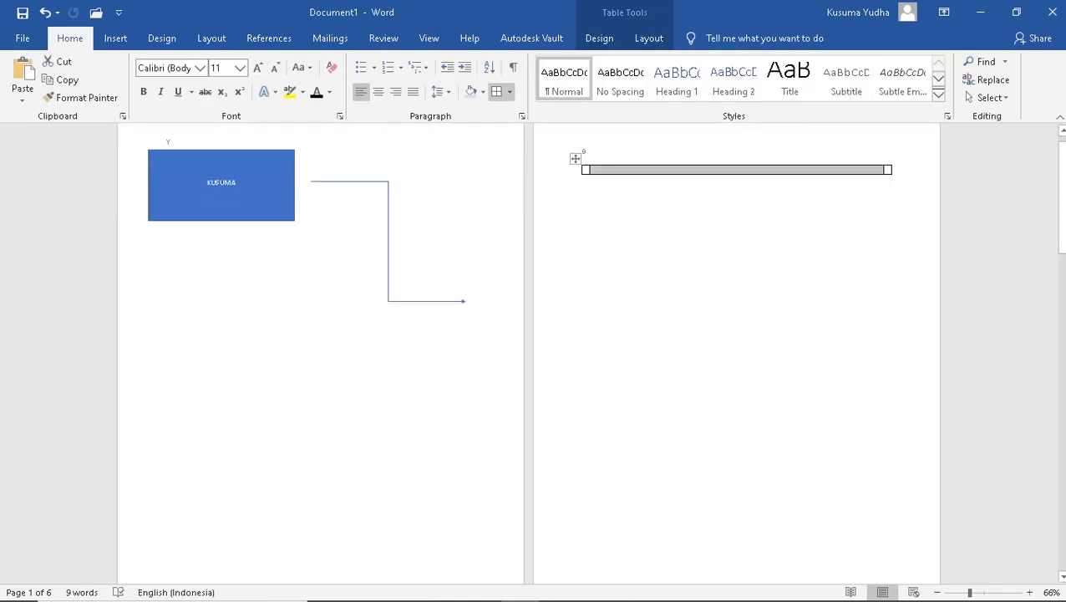
scroll(590, 349, down, 9)
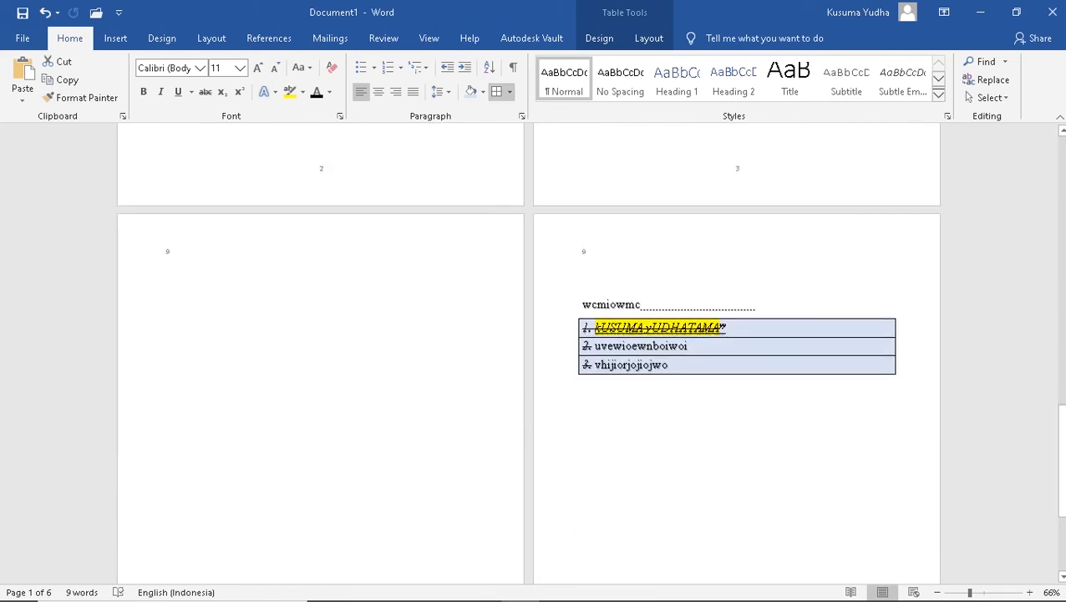
scroll(590, 348, down, 12)
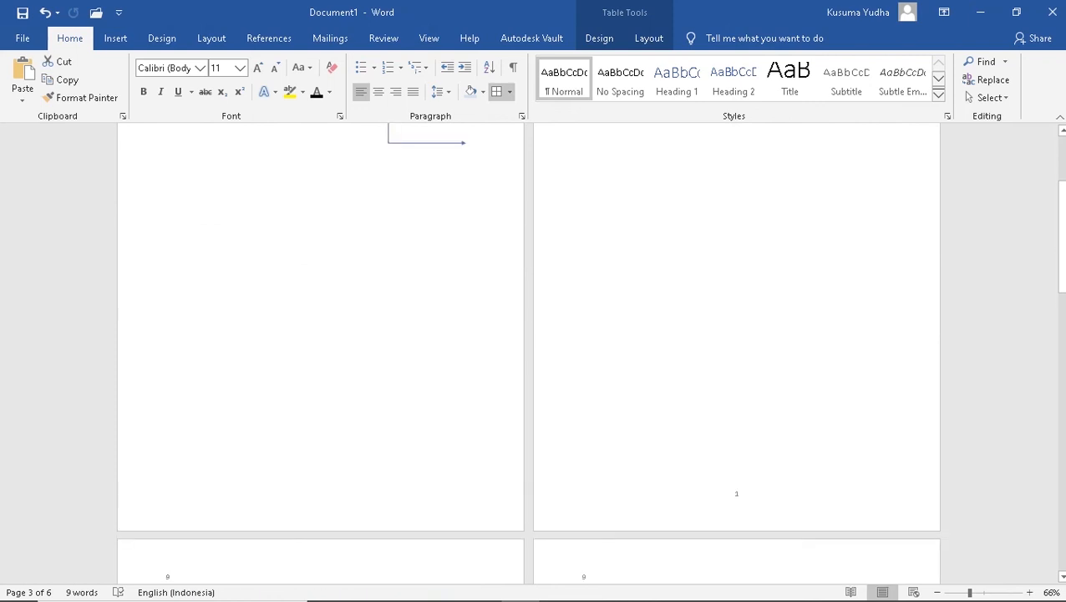
scroll(590, 348, down, 5)
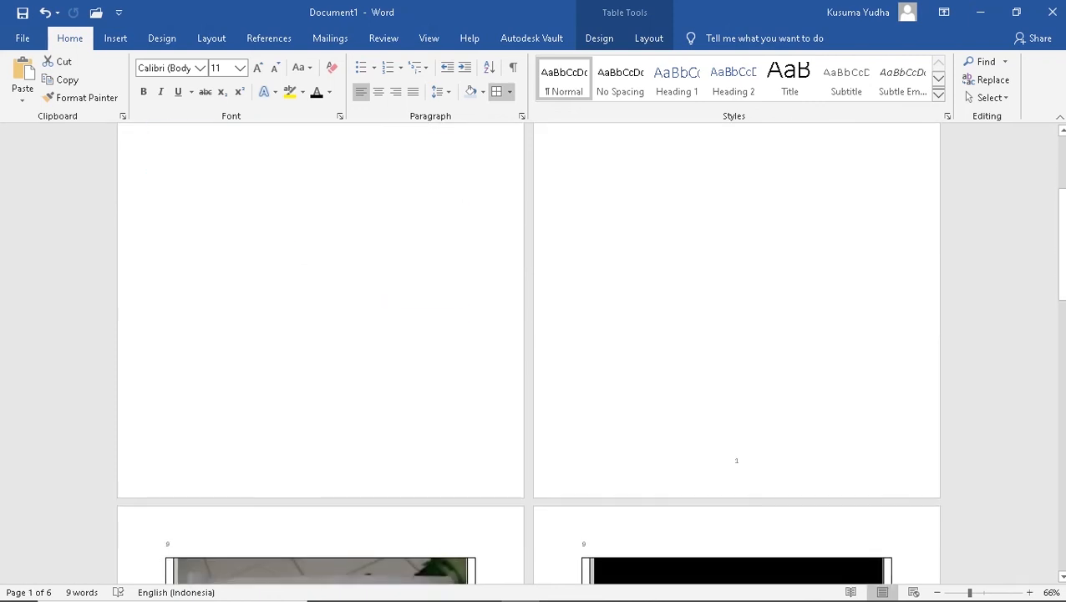
scroll(590, 348, up, 4)
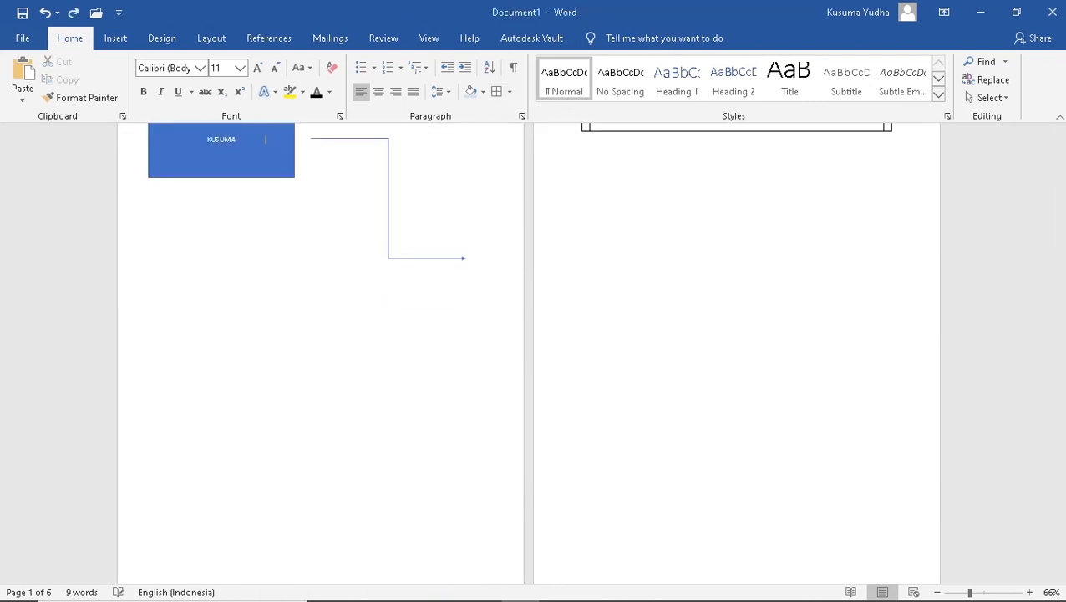
click(115, 38)
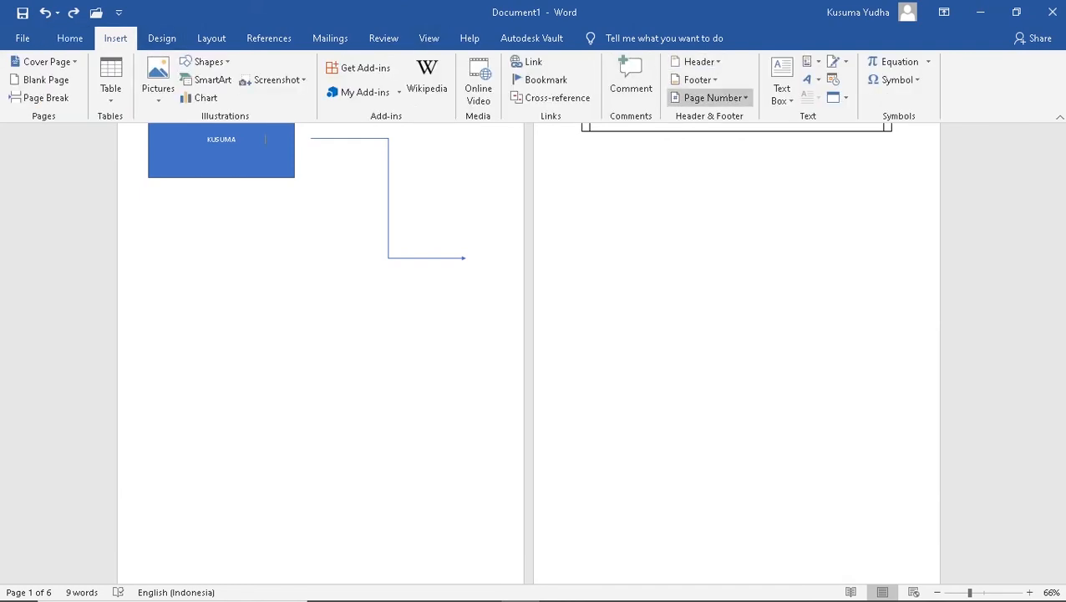
Add Plain Number 3 page numbers at the page bottoms, removing the first-page number
click(713, 97)
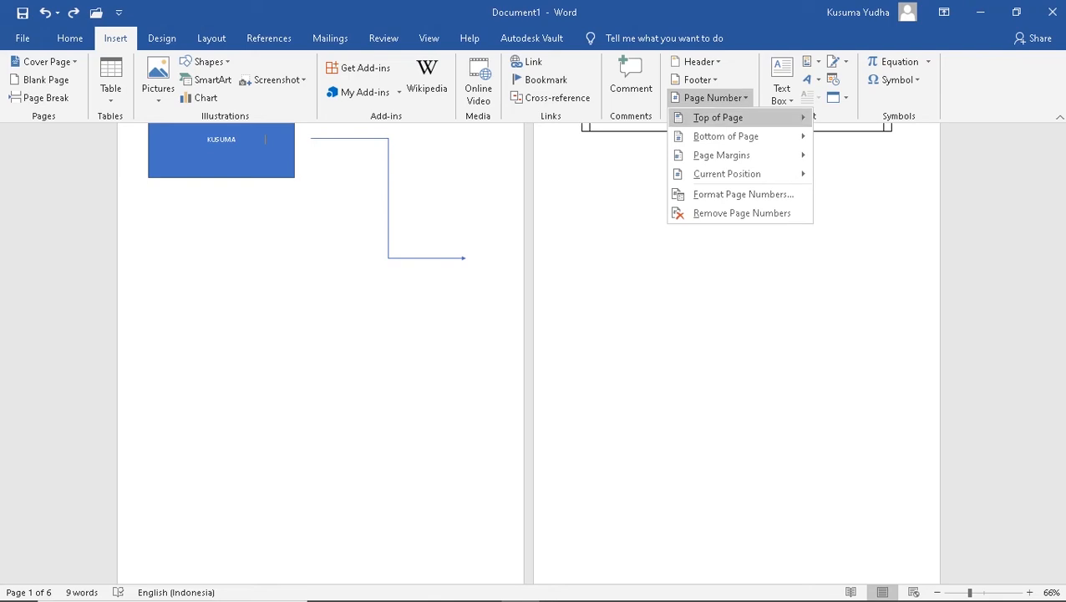
mouse_move(718, 117)
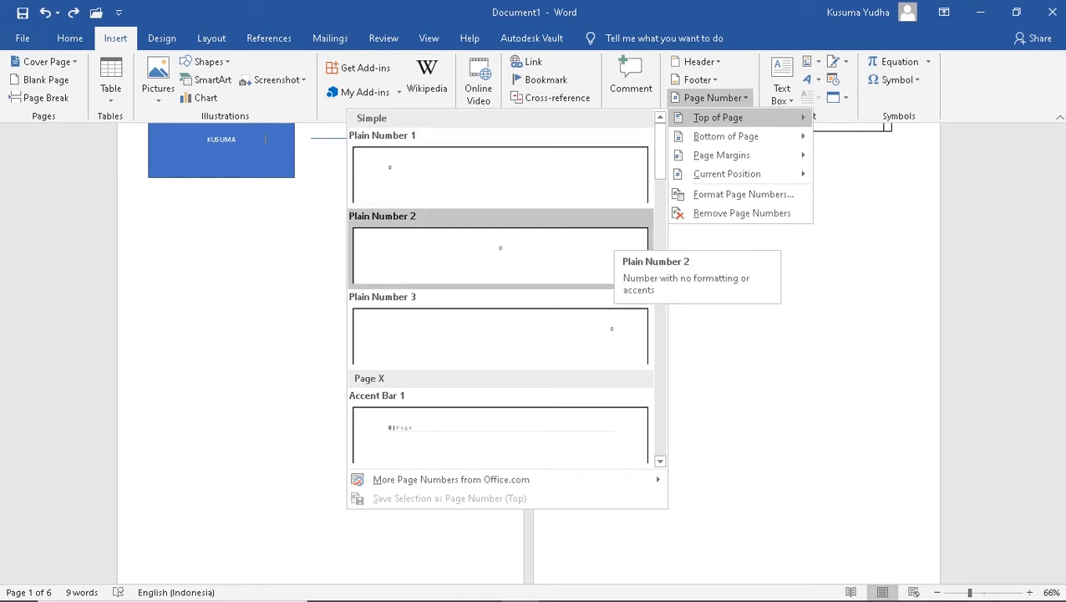
mouse_move(725, 136)
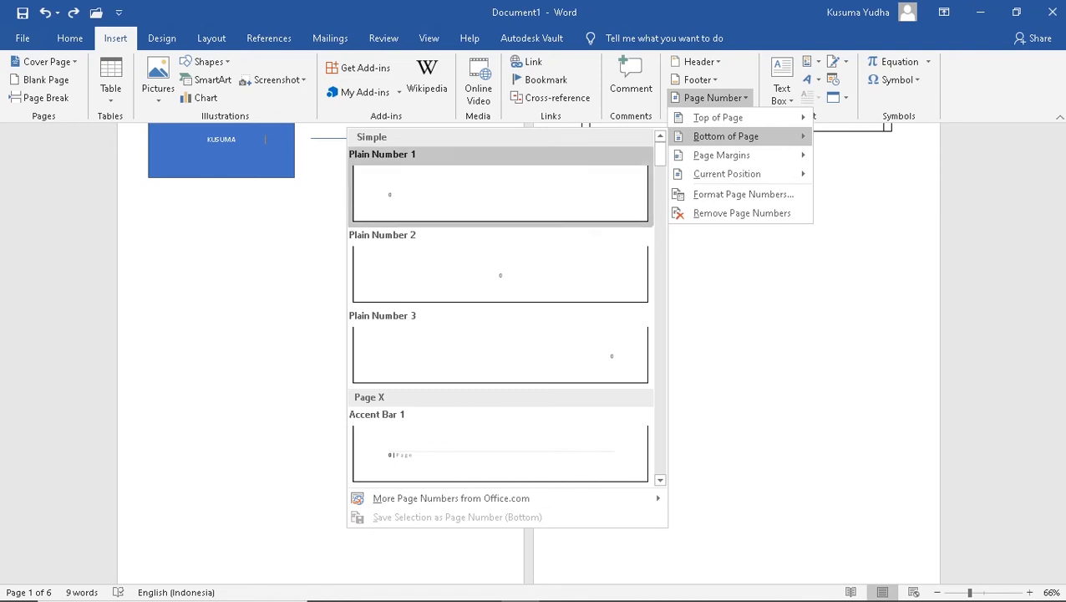
click(500, 351)
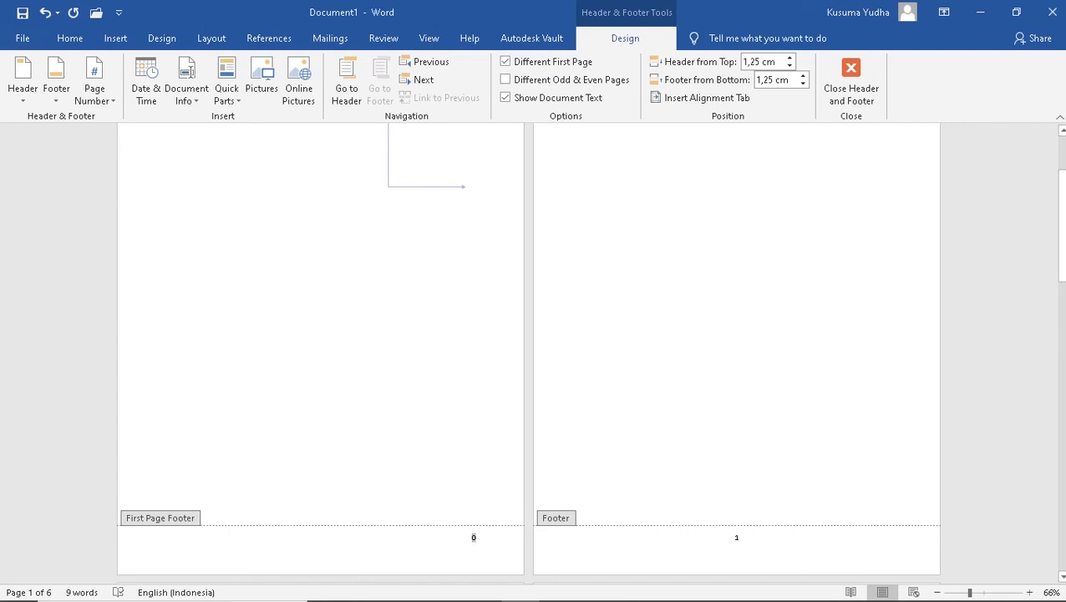
key(Delete)
key(Delete)
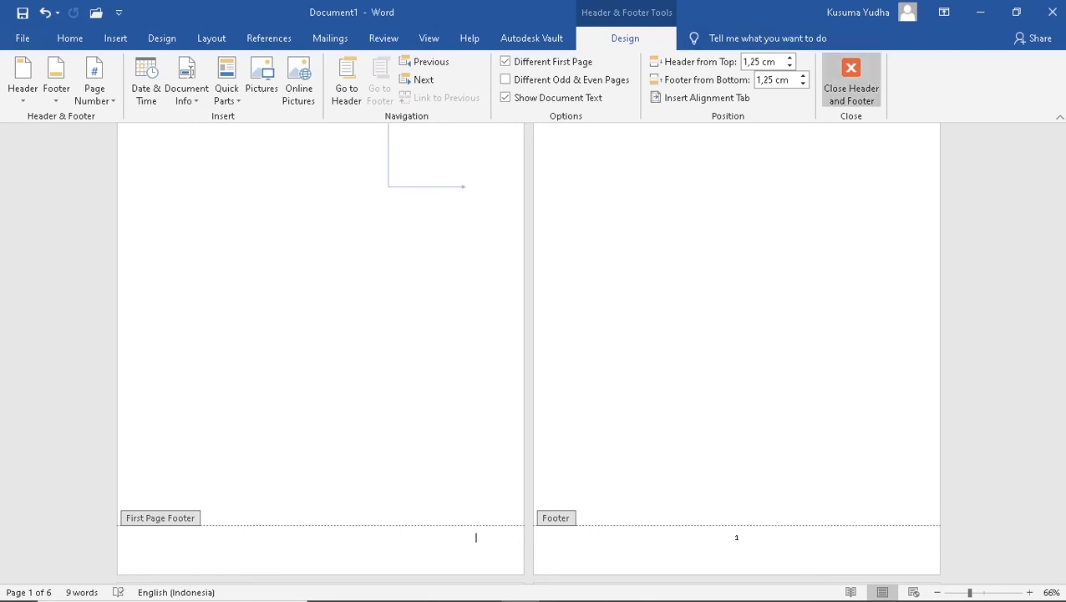
click(850, 83)
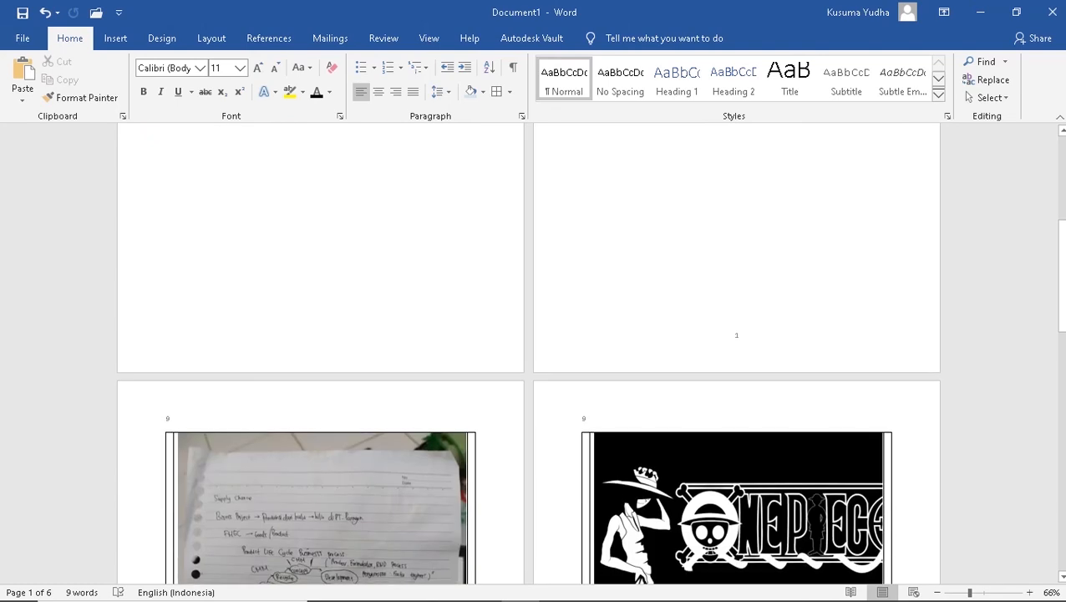
Scroll through the pages to check the footer numbers, then view the table layout commands
scroll(529, 351, down, 5)
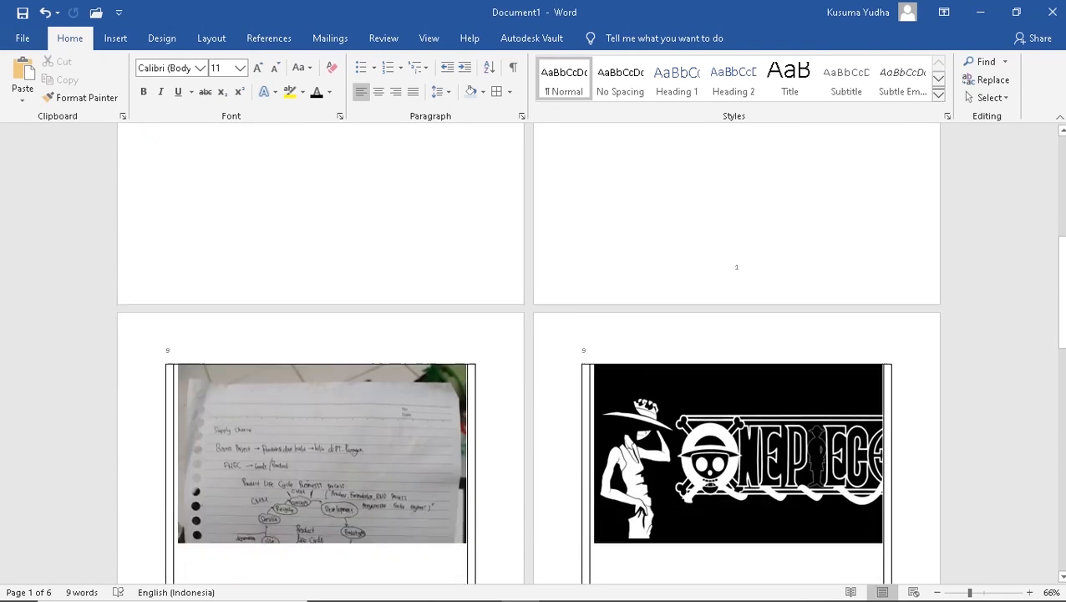
scroll(735, 334, down, 5)
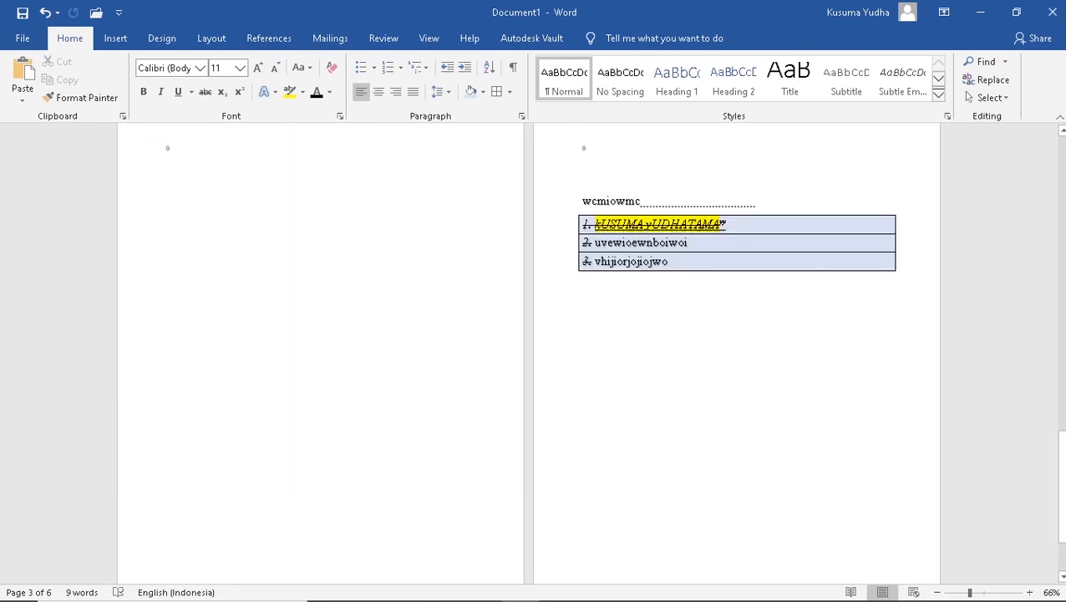
scroll(735, 334, down, 2)
scroll(735, 335, up, 15)
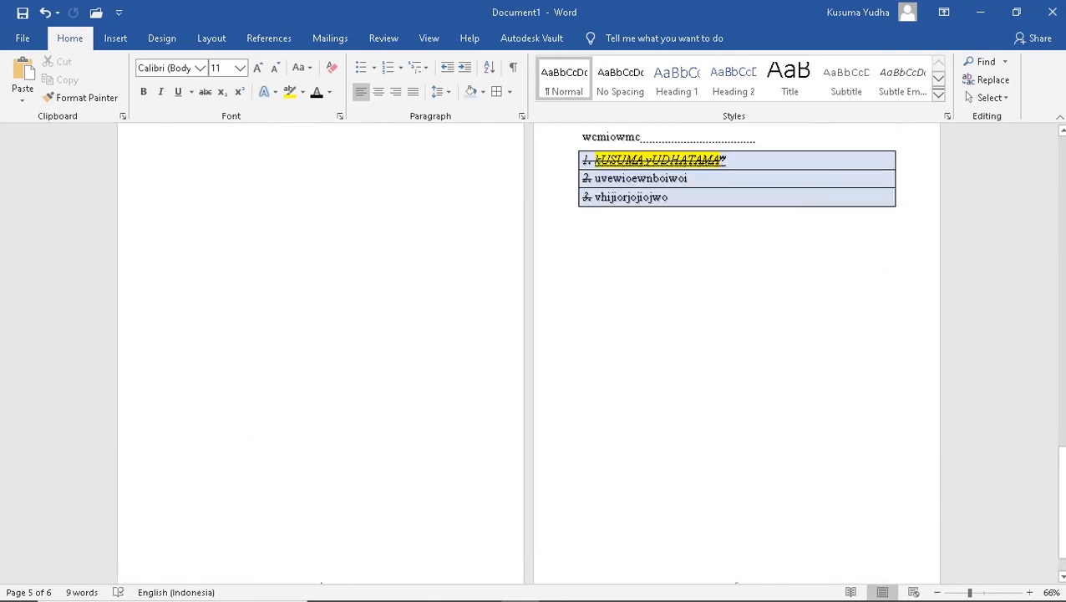
scroll(735, 334, down, 3)
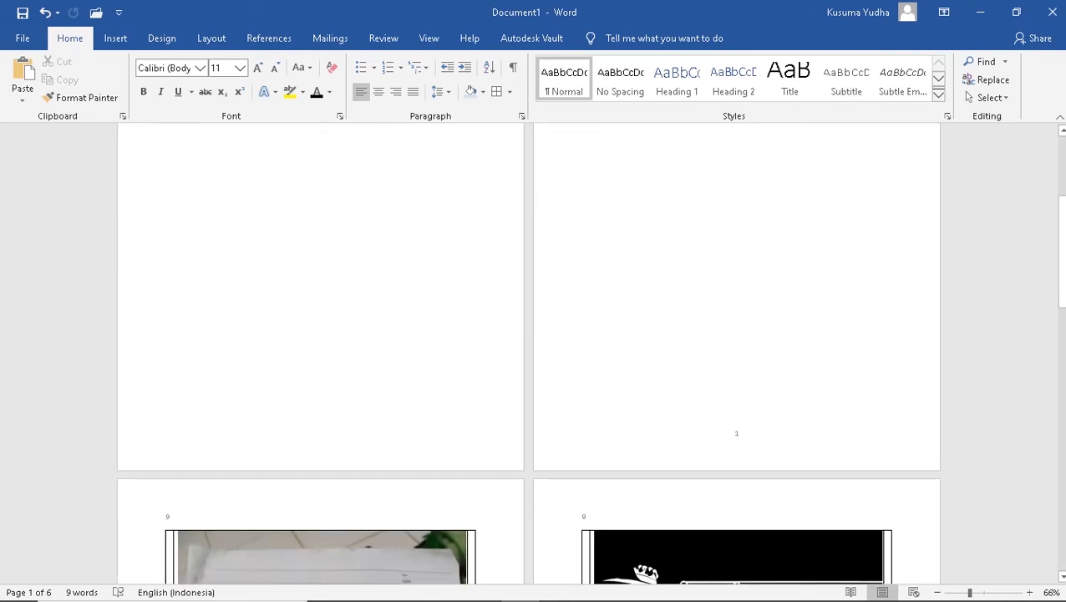
click(321, 334)
click(648, 37)
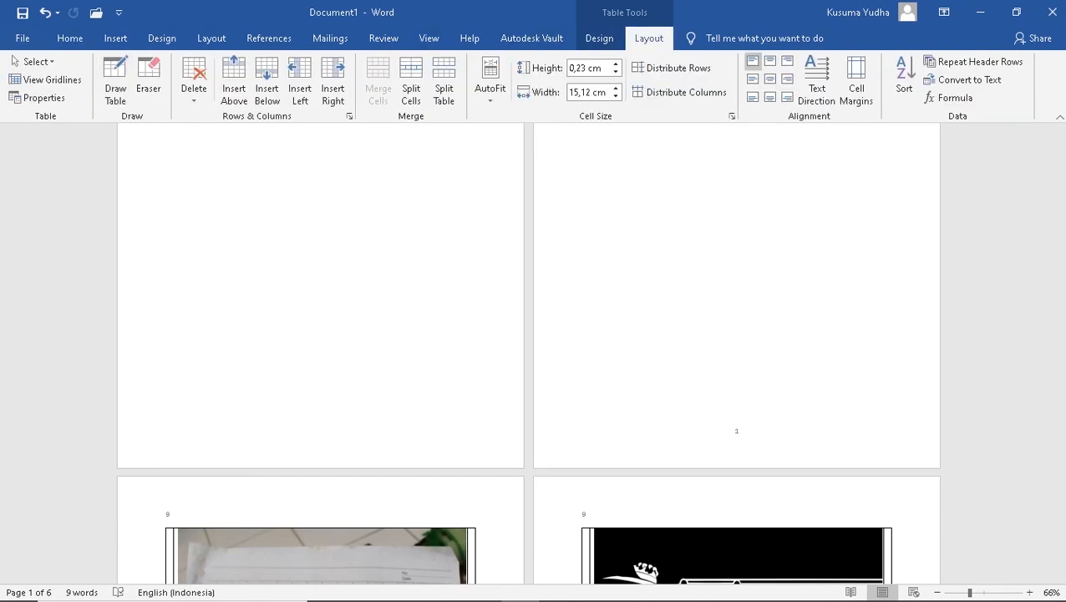
click(115, 37)
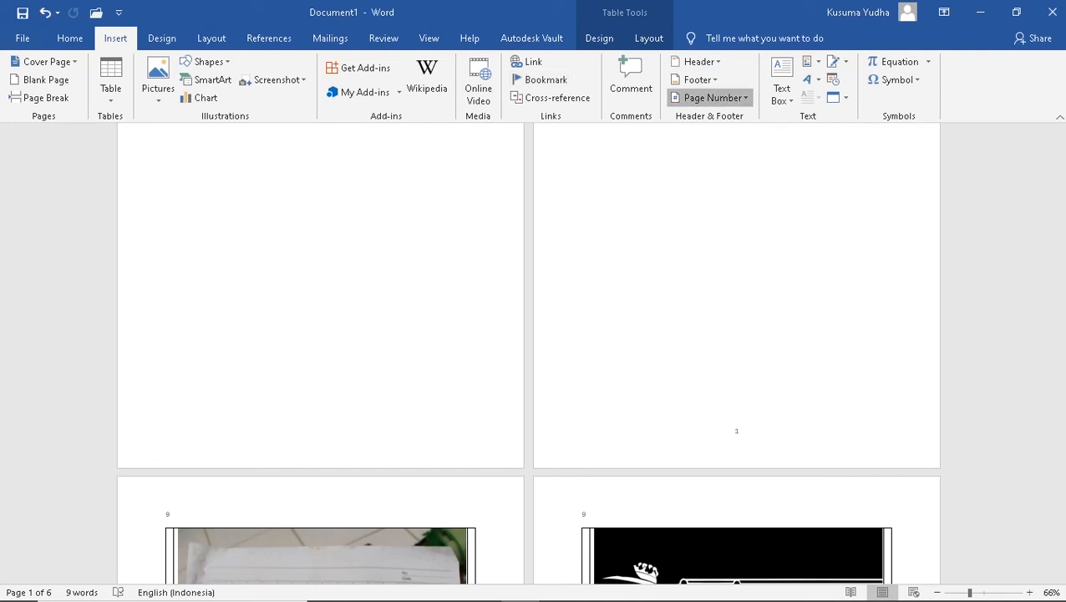
Insert an empty equation, then delete its placeholder from the page 2 table cell
click(715, 98)
click(715, 98)
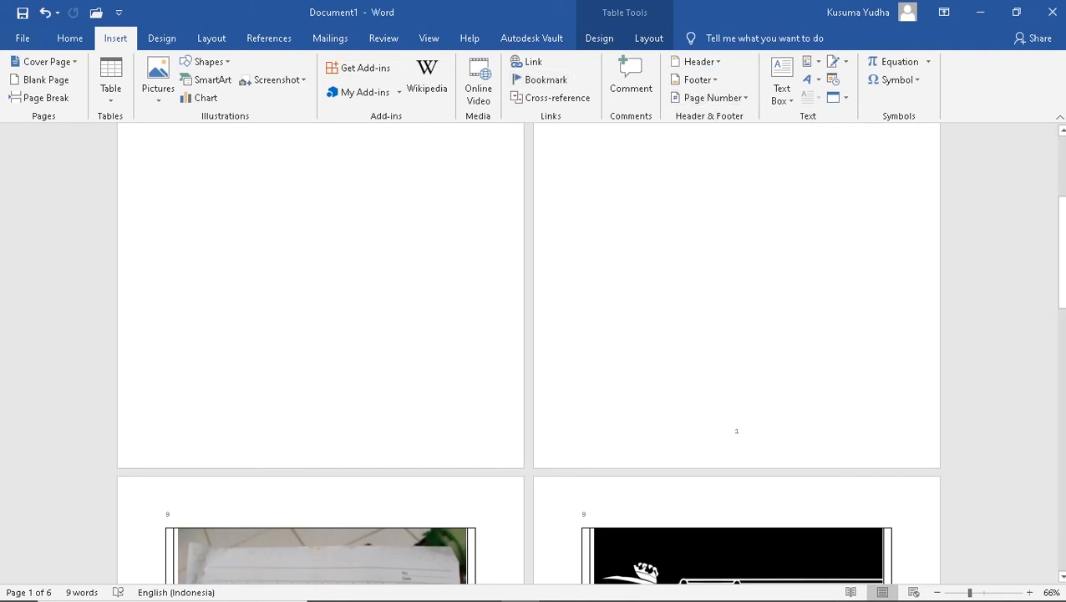
click(896, 61)
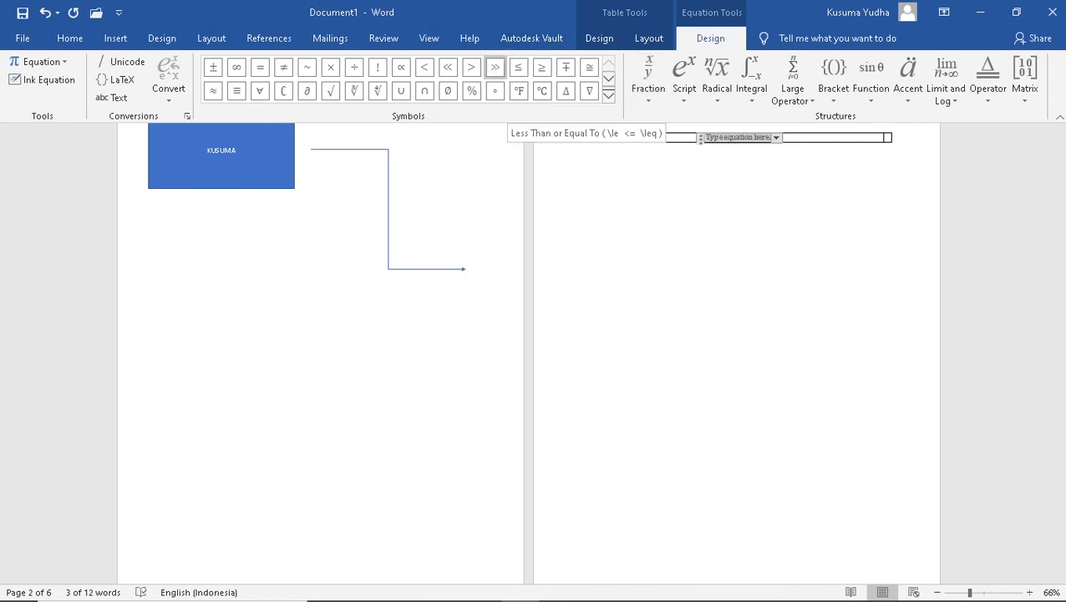
click(586, 137)
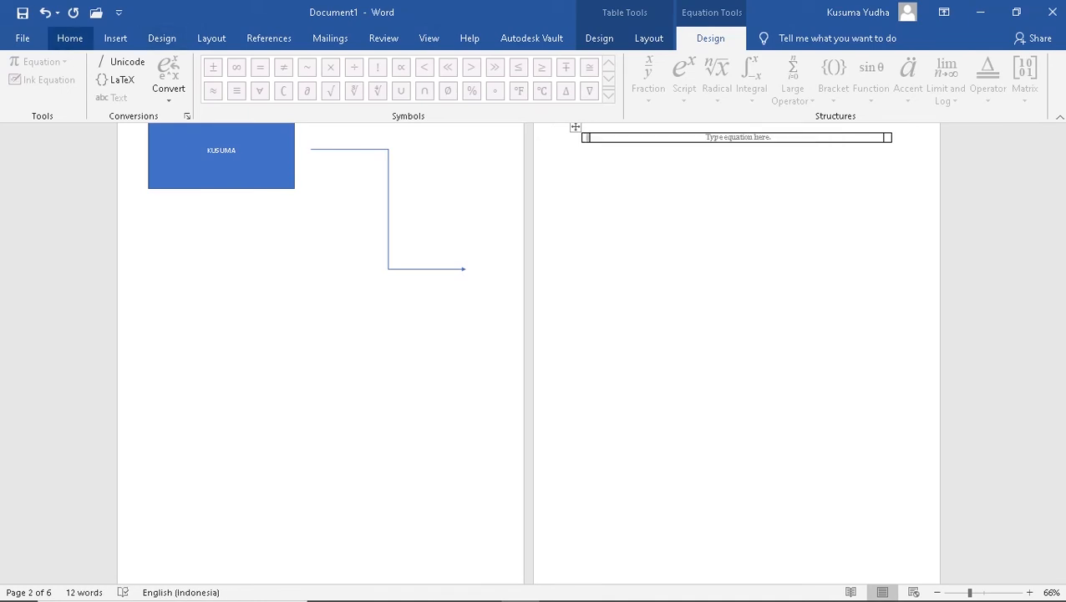
click(115, 38)
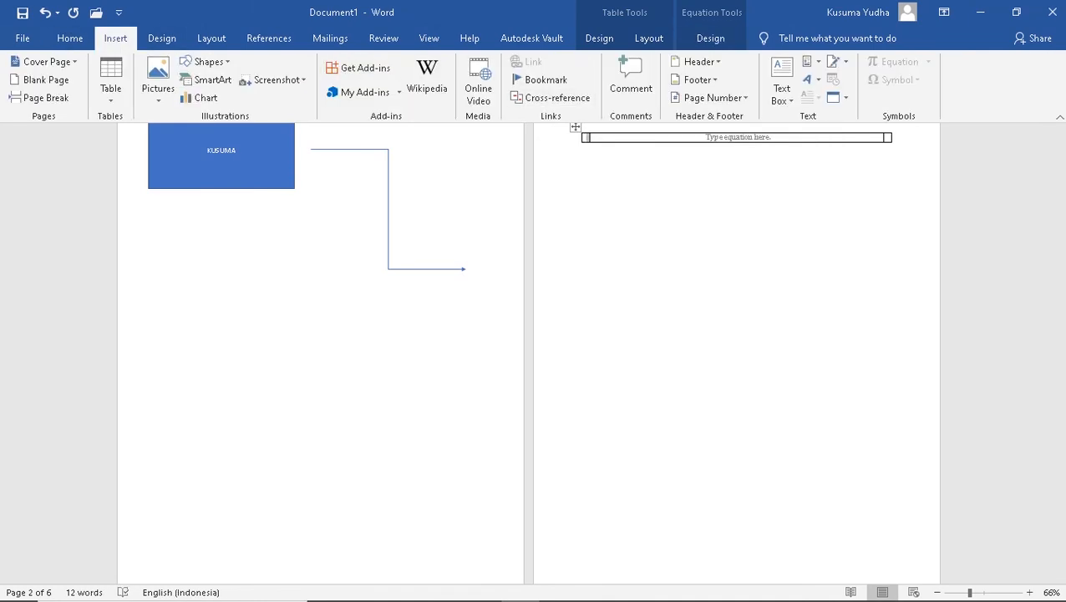
click(700, 137)
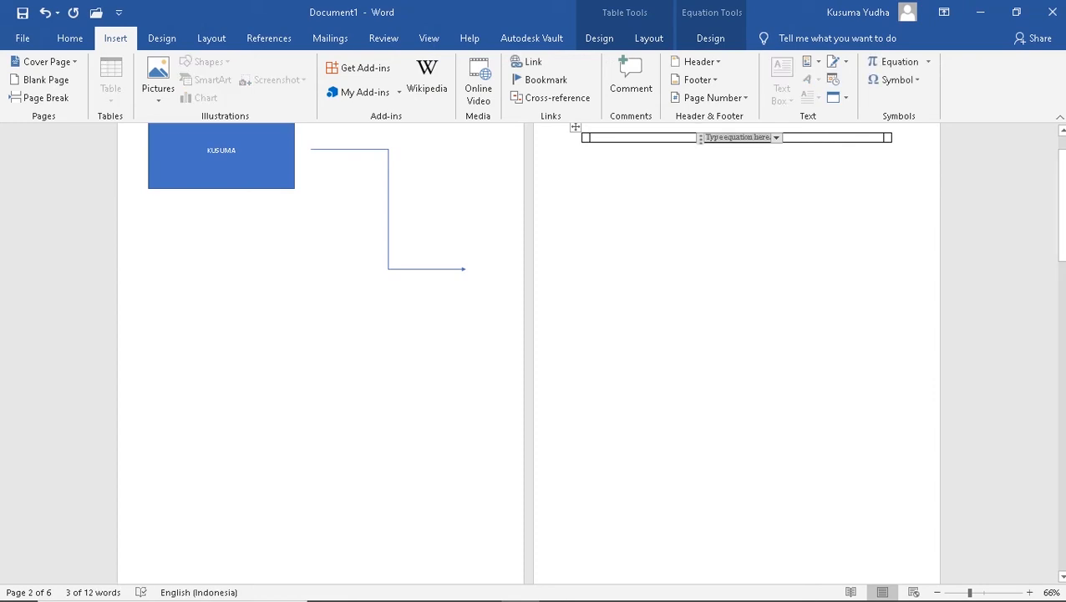
key(Delete)
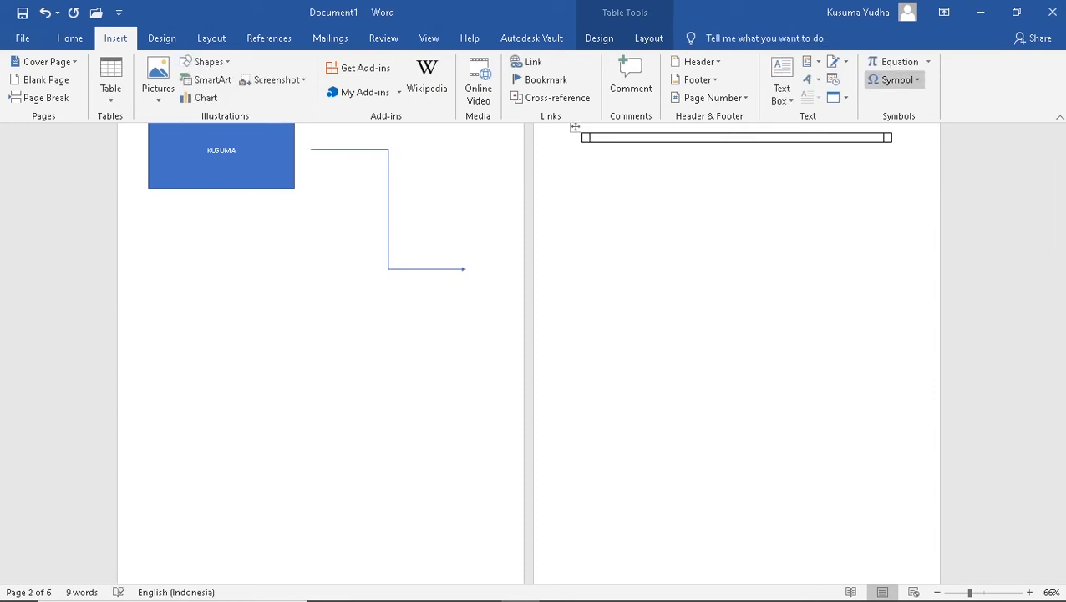
click(896, 80)
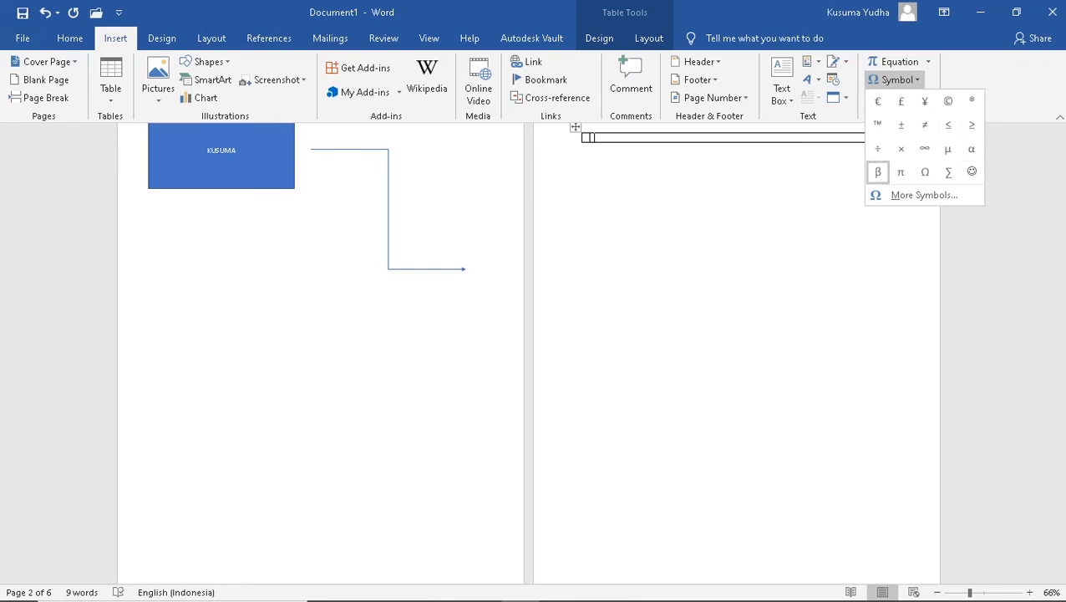
Close the Symbol list without inserting anything and switch to the Design options
click(895, 80)
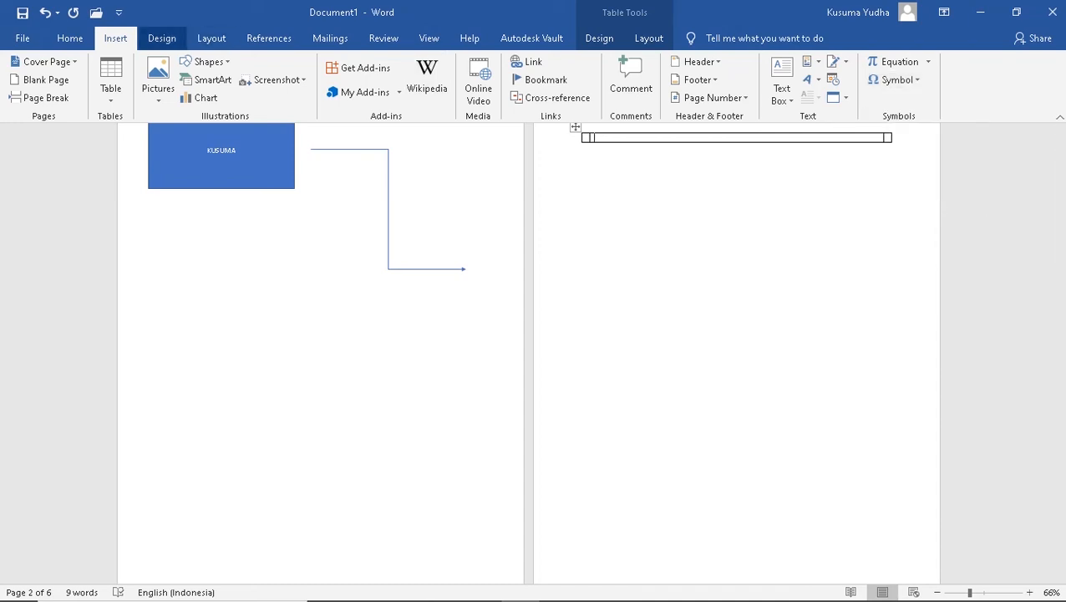
click(161, 38)
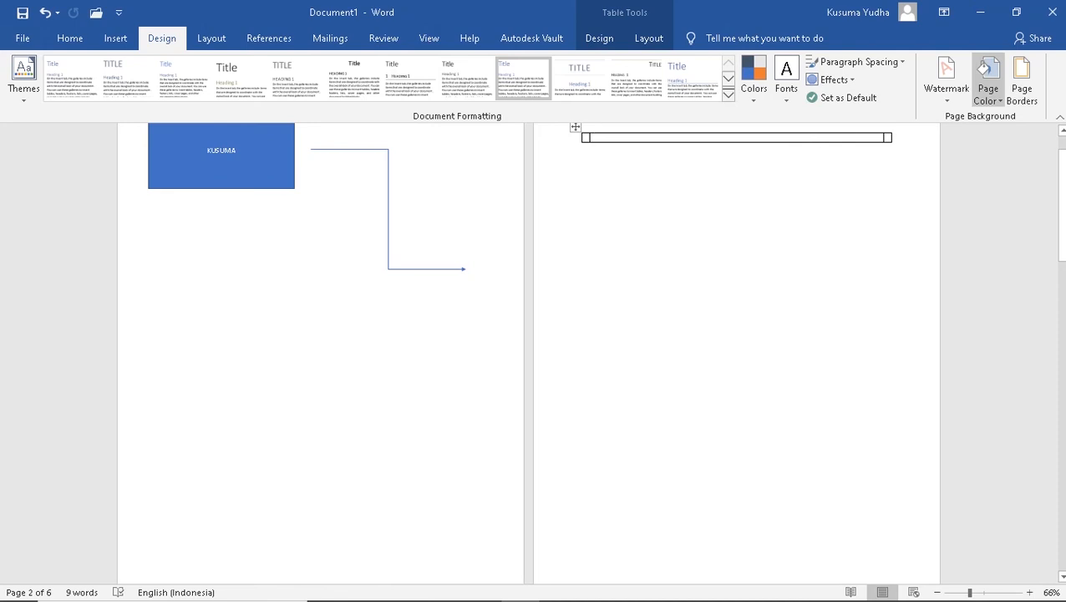
Set the page colour to dark grey and add a dashed Box page border
click(988, 84)
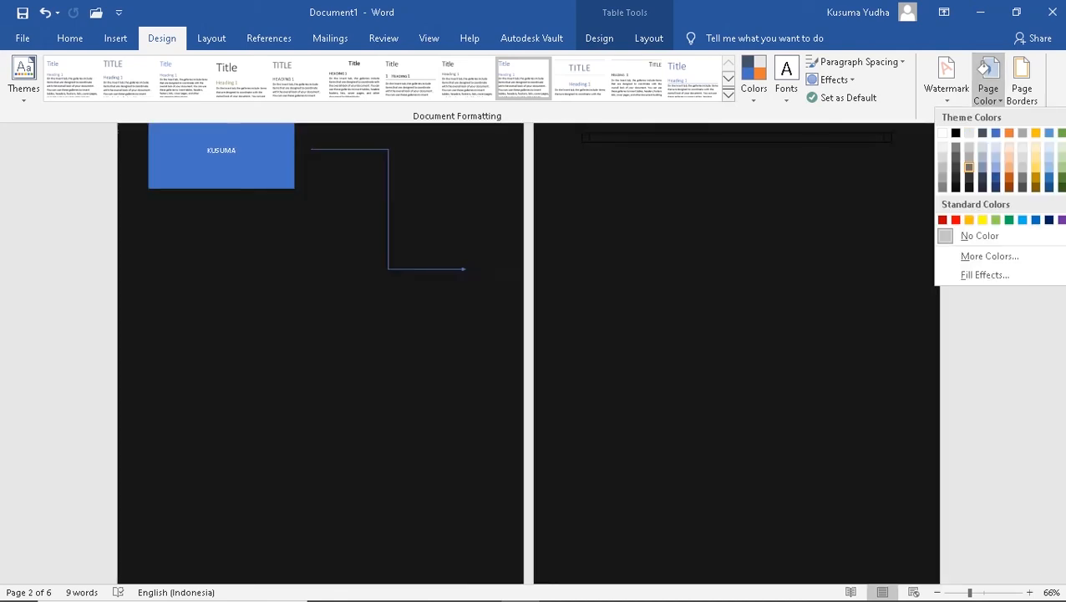
click(968, 168)
click(1022, 84)
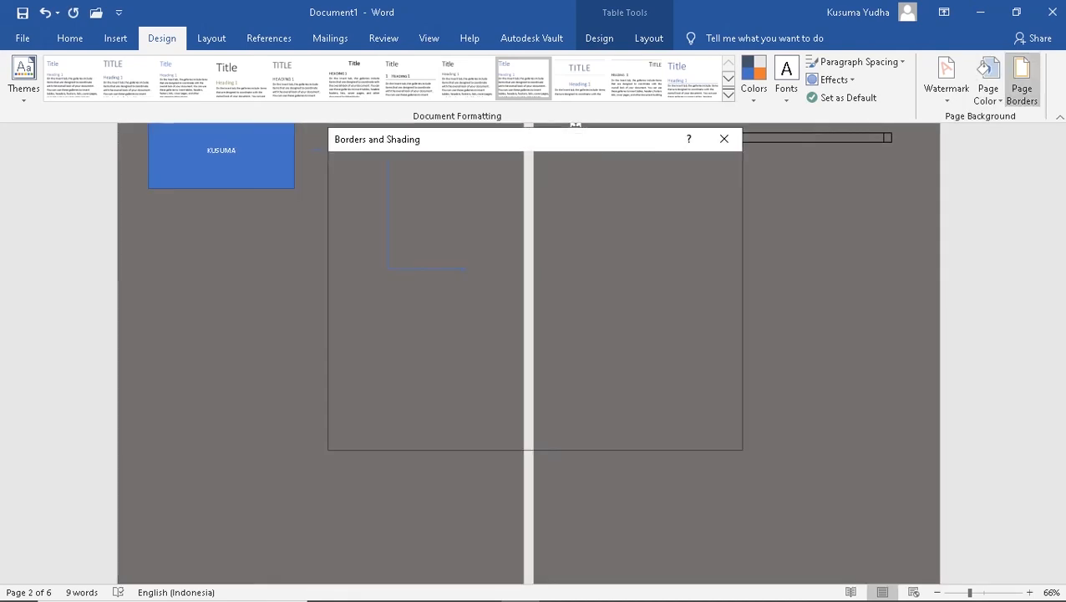
click(475, 246)
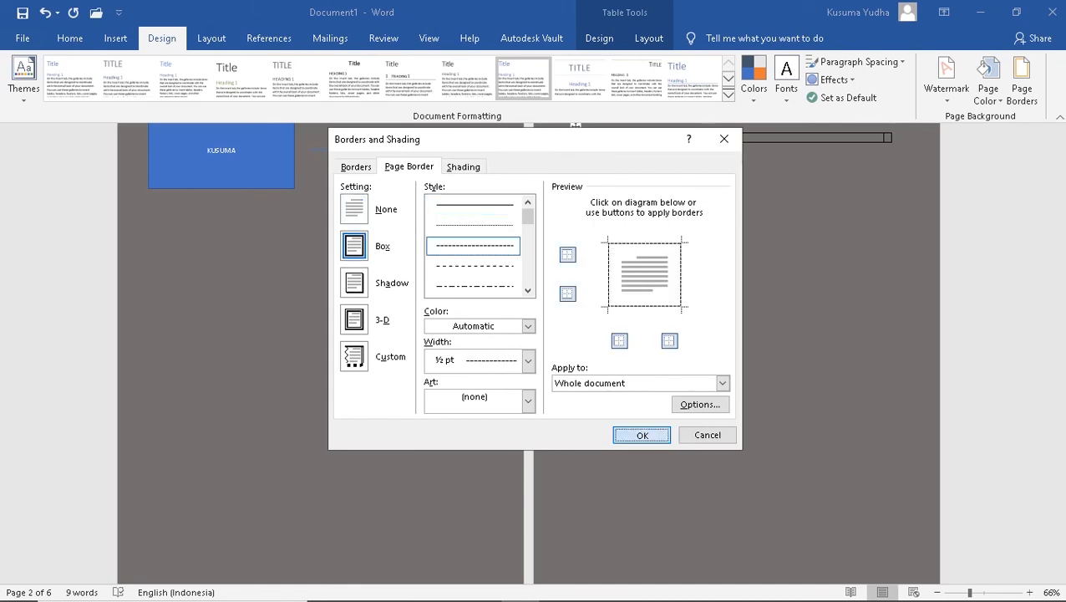
click(641, 435)
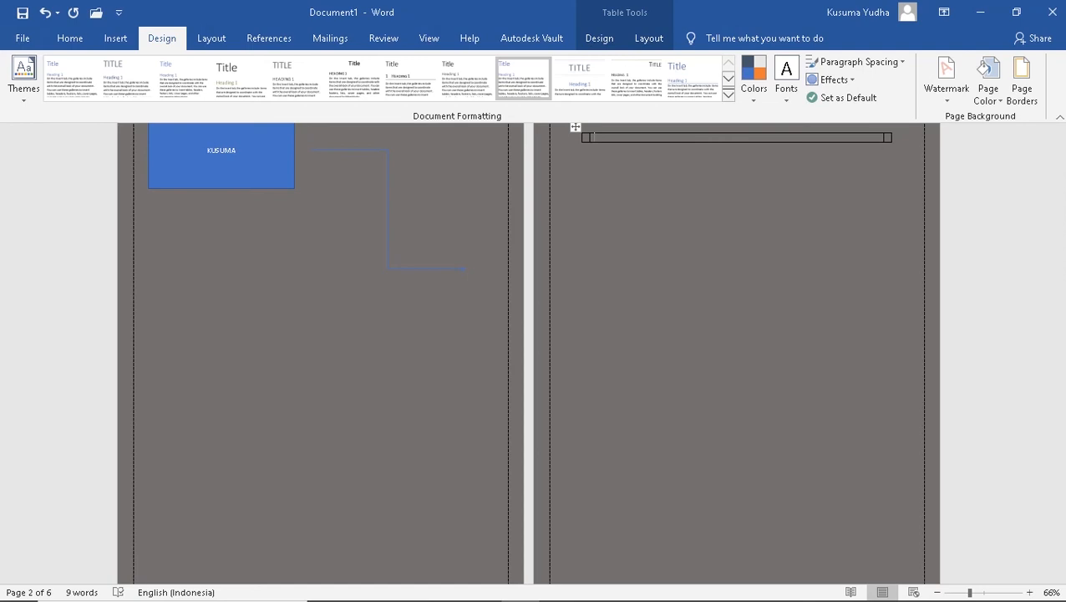
click(946, 83)
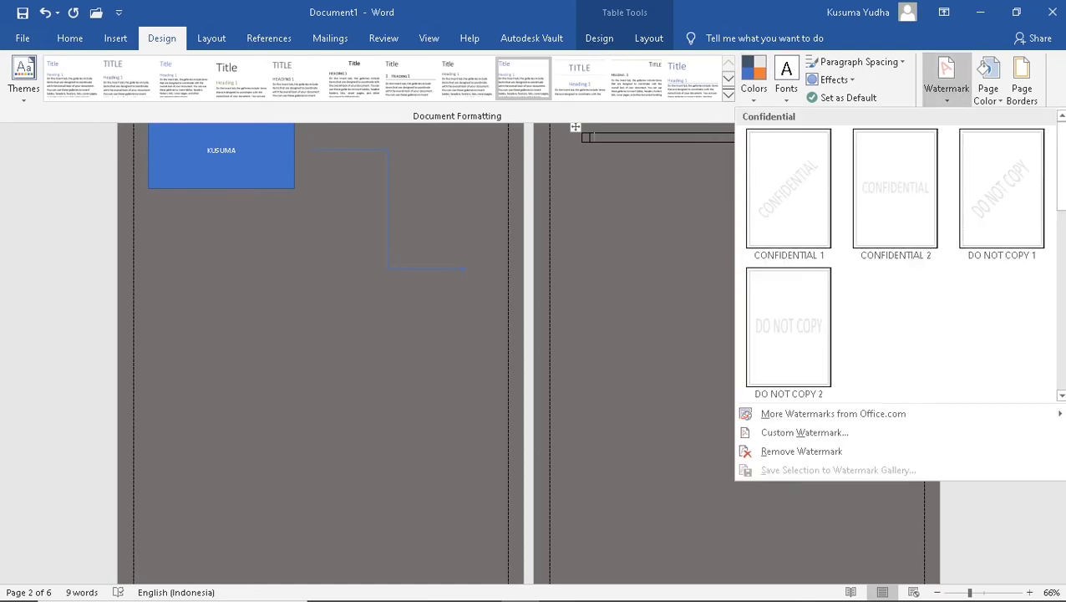
Apply the CONFIDENTIAL 1 watermark, then change it to a custom IPA text watermark
click(946, 84)
click(946, 83)
click(788, 184)
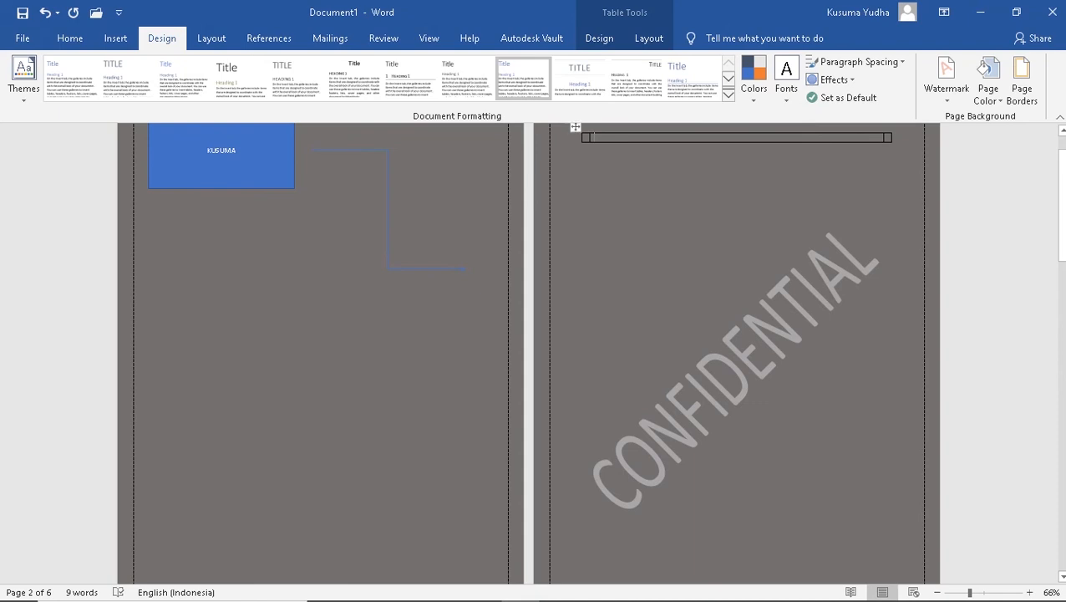
click(989, 84)
click(946, 84)
click(947, 83)
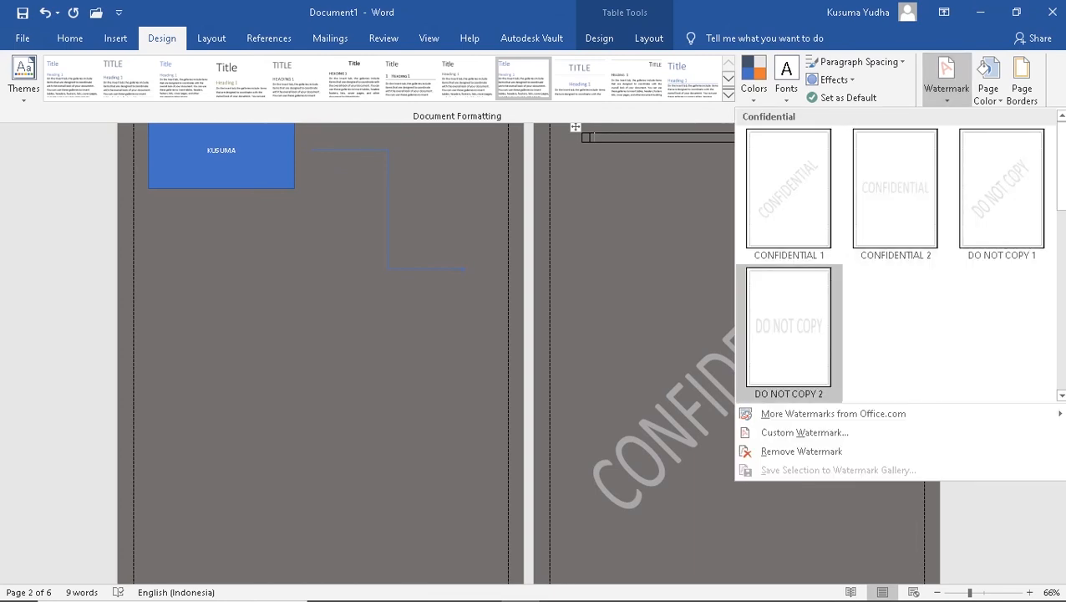
click(805, 432)
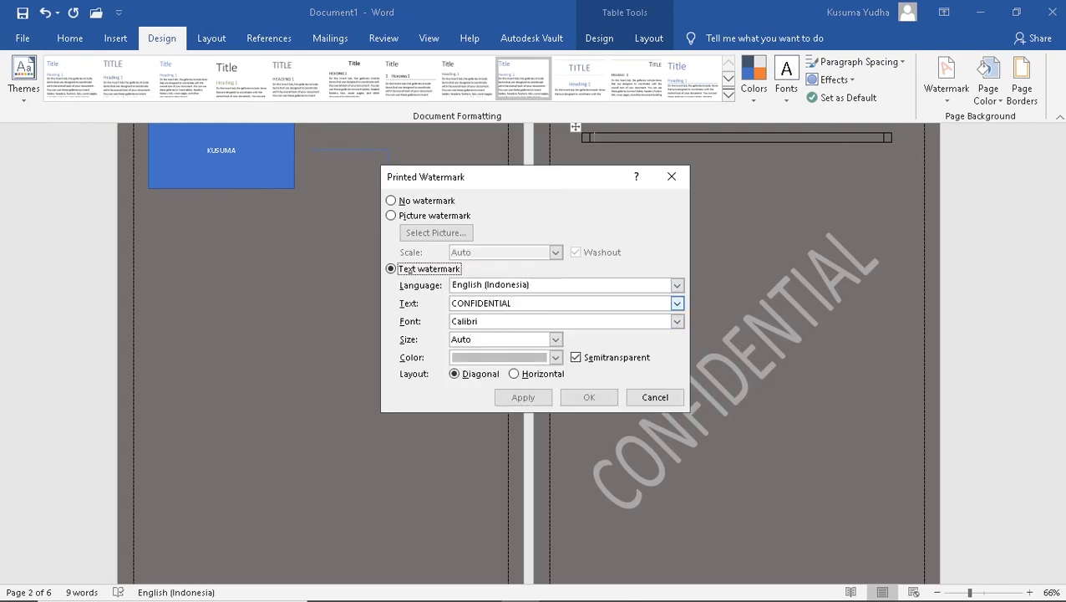
click(513, 303)
key(BackSpace)
key(BackSpace)
key(BackSpace)
key(BackSpace)
key(BackSpace)
key(BackSpace)
key(BackSpace)
key(BackSpace)
key(BackSpace)
key(BackSpace)
key(BackSpace)
key(BackSpace)
text(IPA)
key(Return)
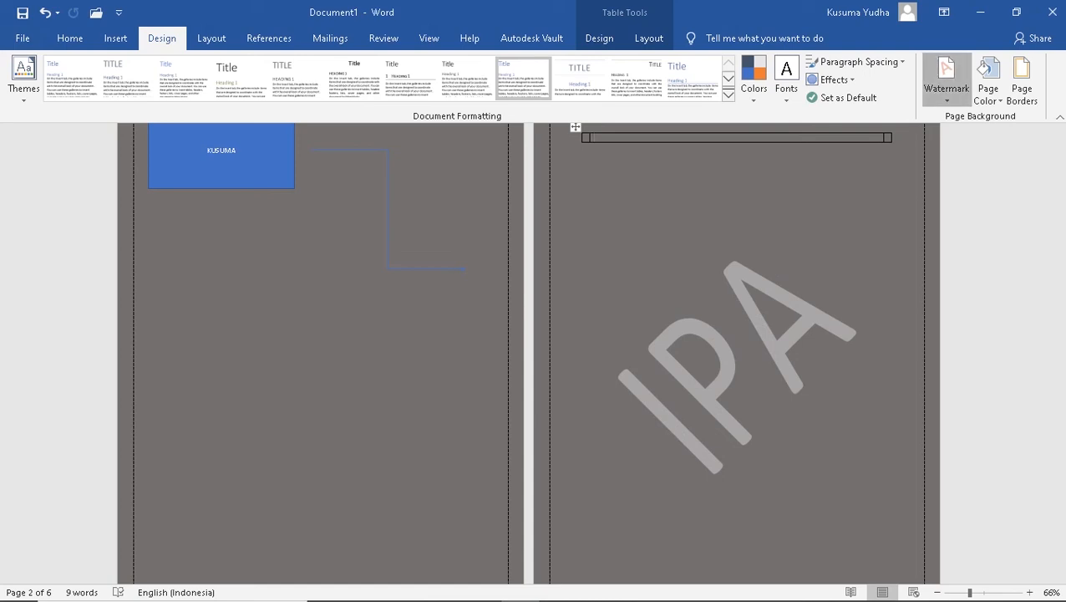
Replace the custom watermark text IPA with DESA
click(946, 80)
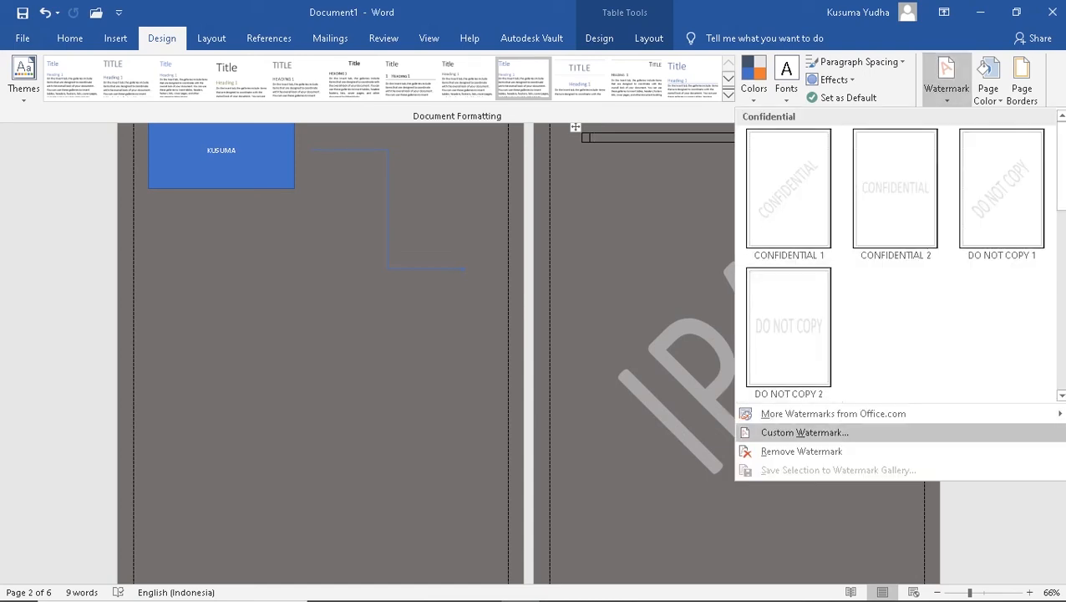
click(805, 433)
double_click(459, 303)
key(BackSpace)
text(DESA)
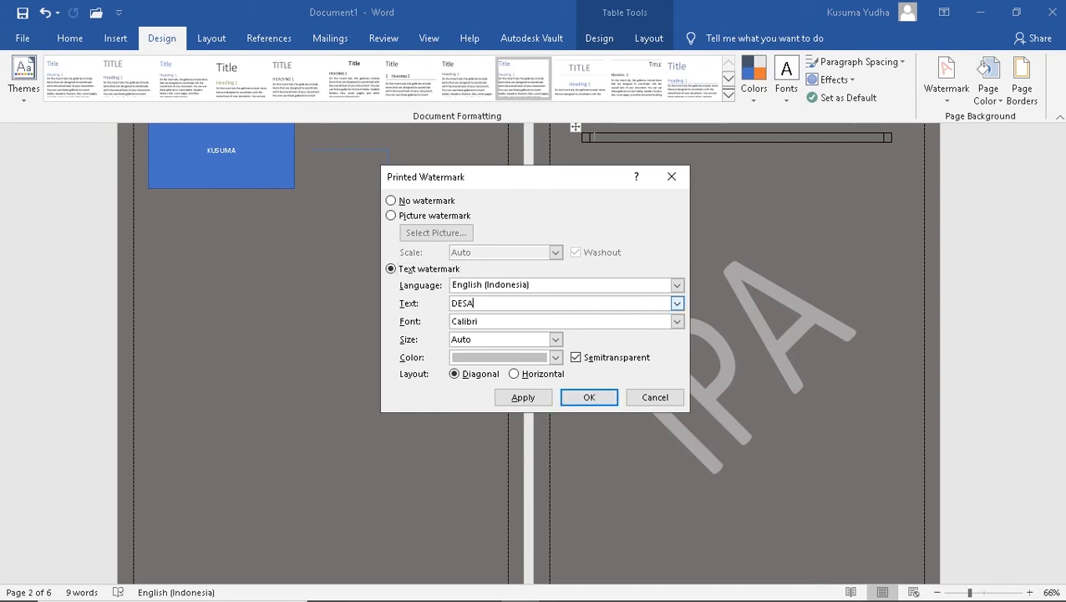
key(Return)
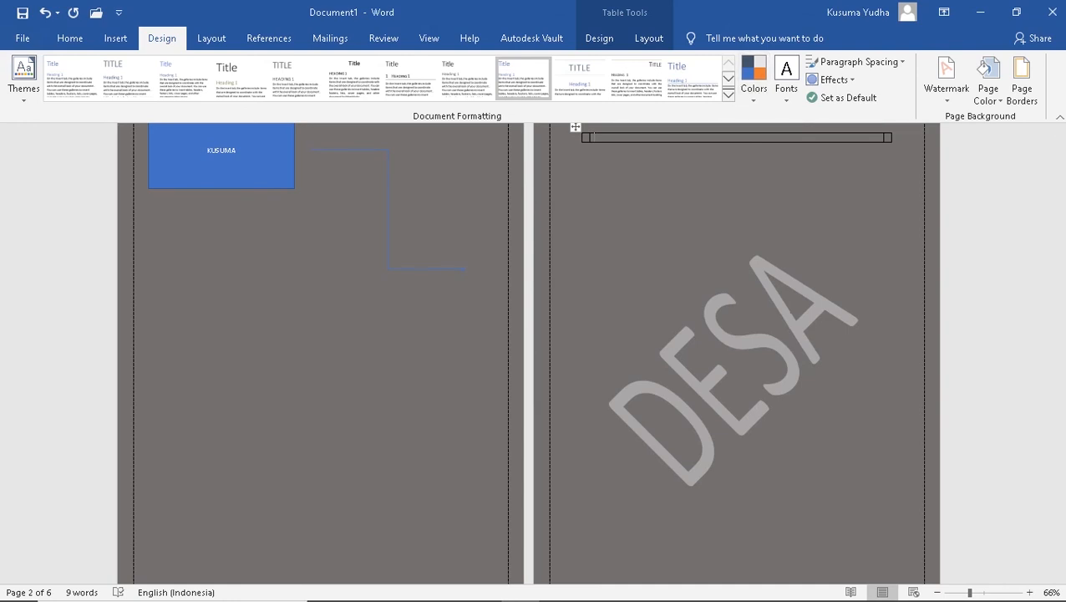
Apply the Wide margin preset to the document's pages
click(212, 38)
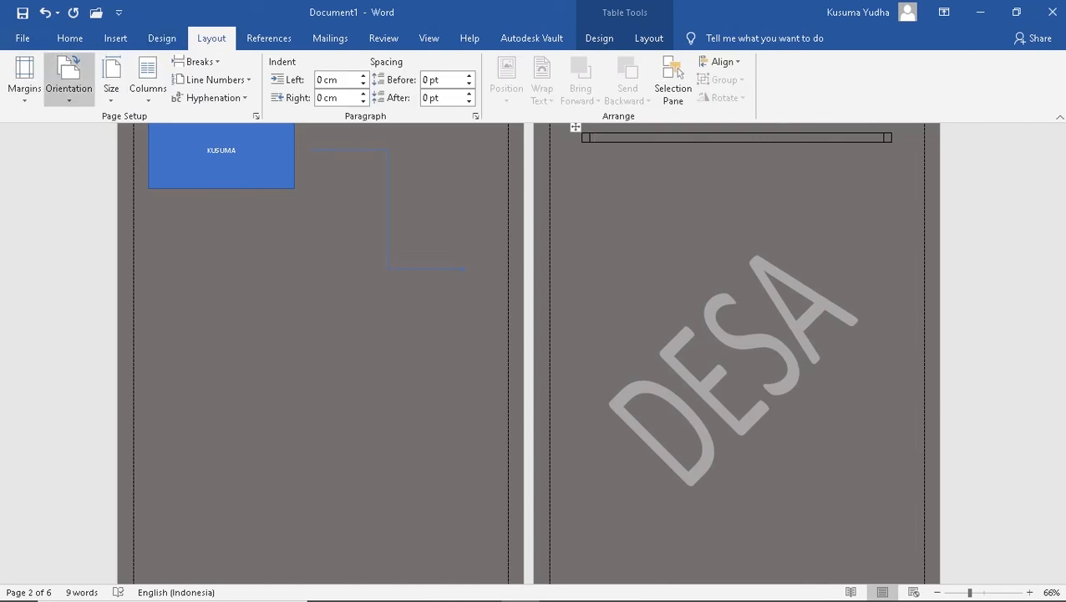
click(69, 79)
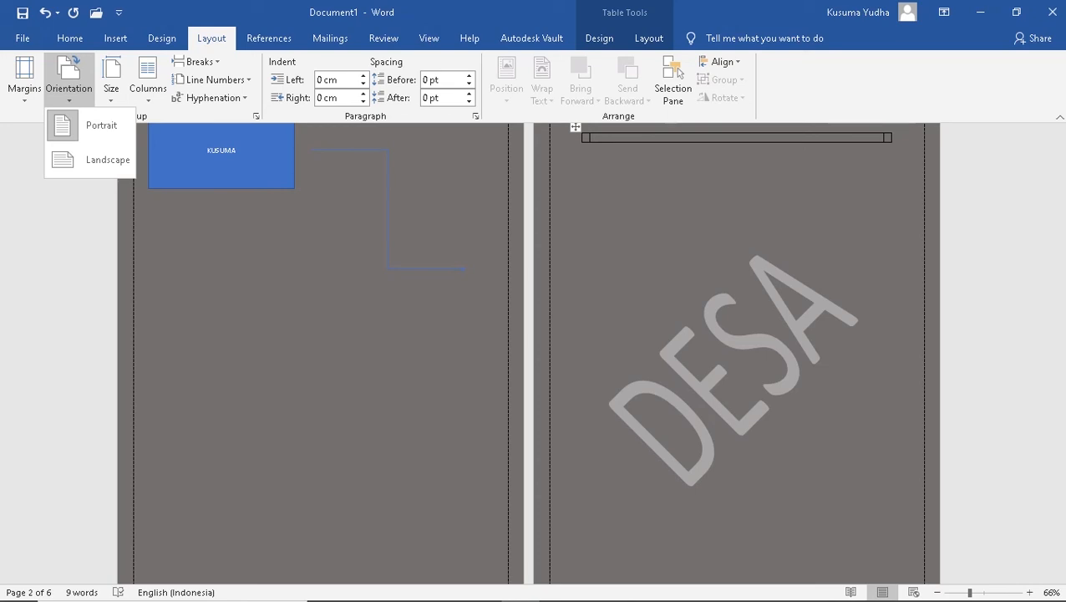
click(24, 80)
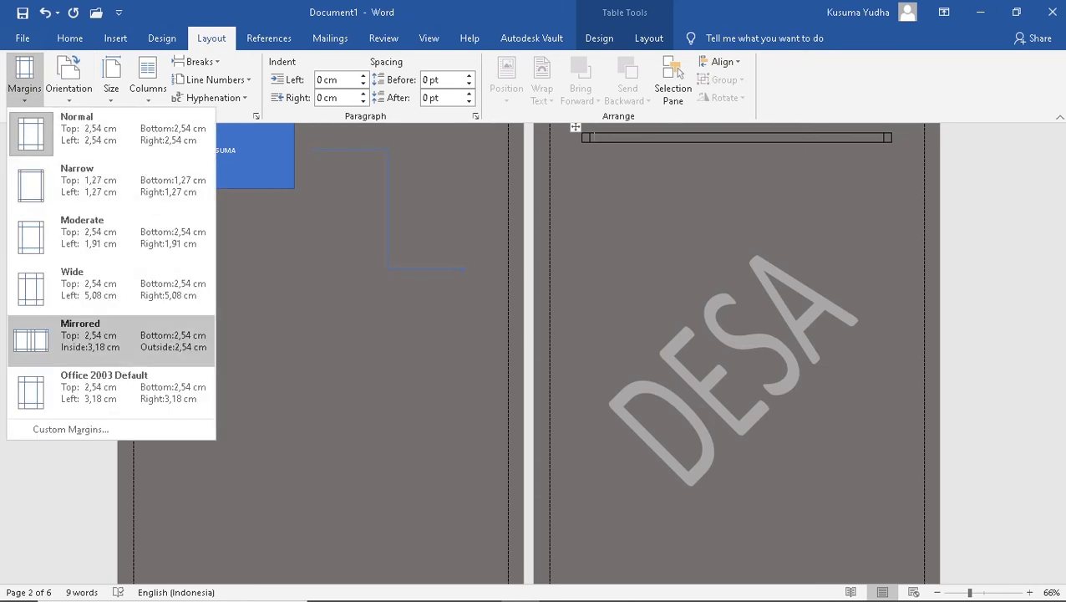
click(108, 284)
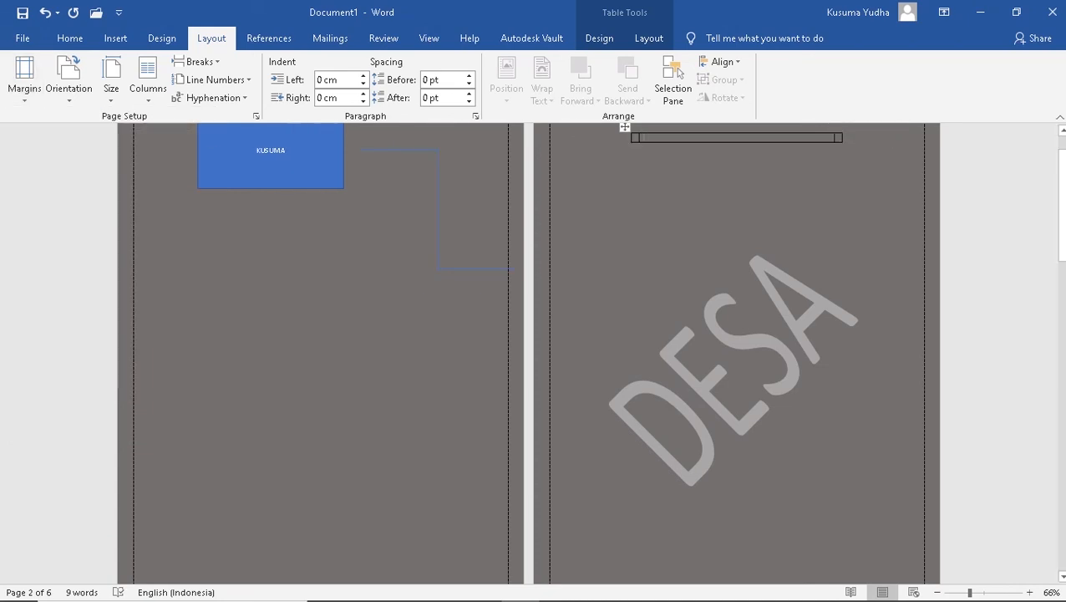
click(685, 250)
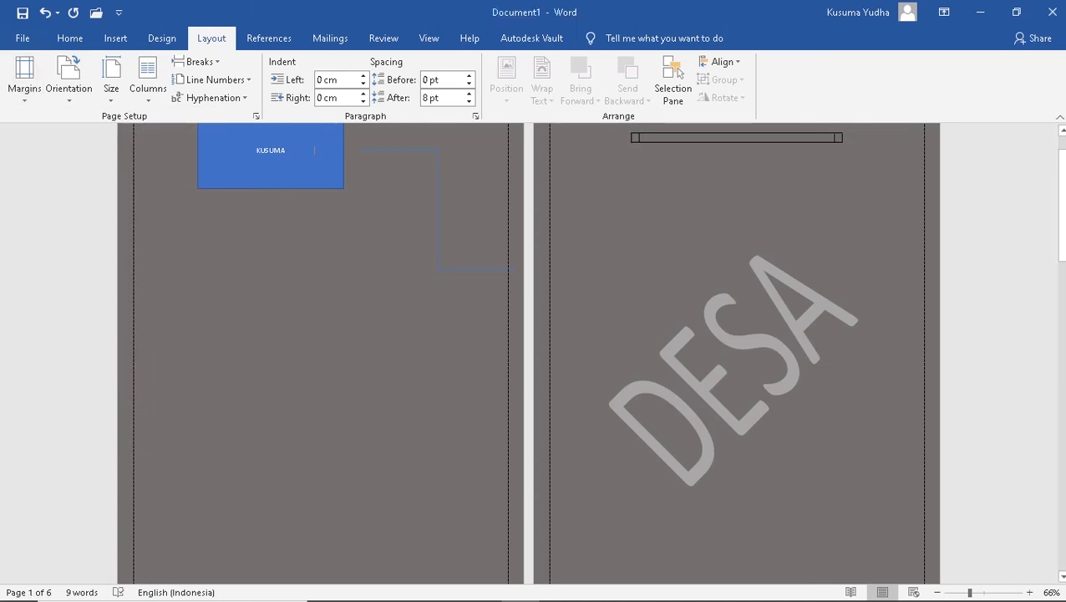
Turn the pages to landscape orientation on A5 paper
click(25, 79)
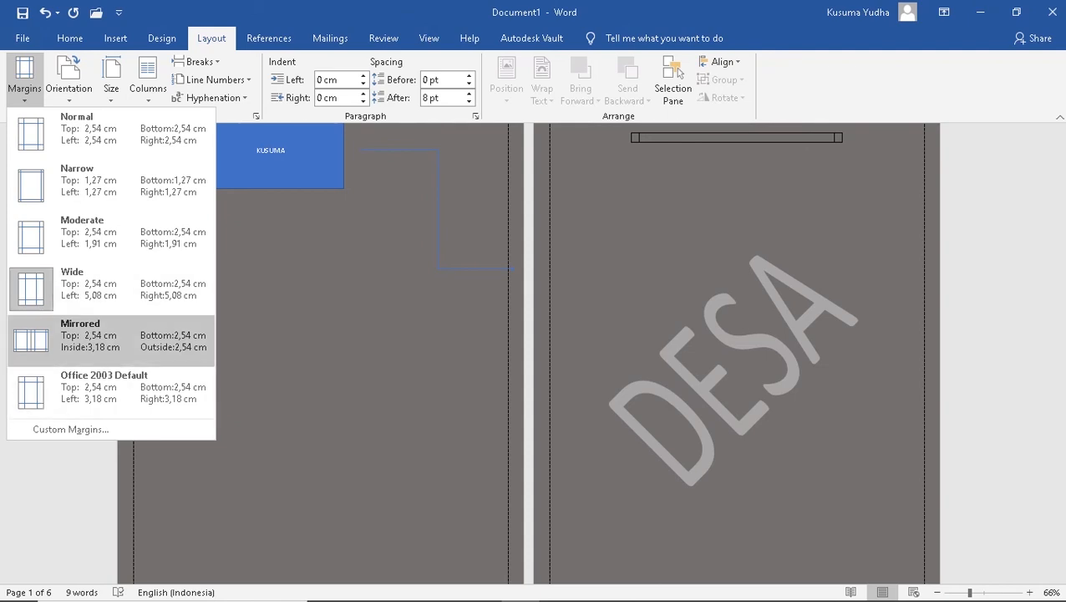
click(69, 80)
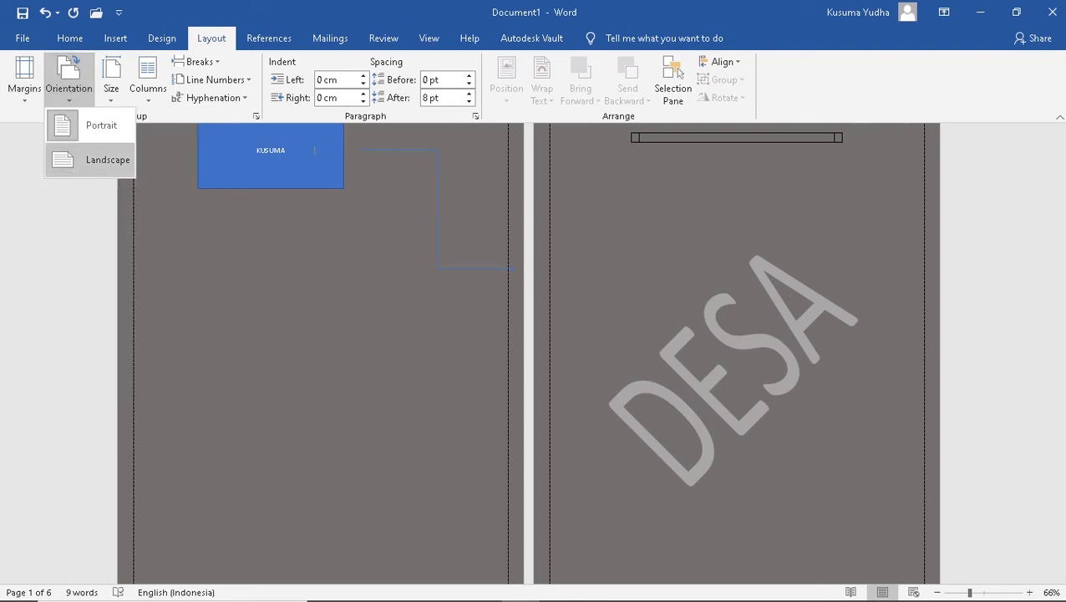
click(92, 160)
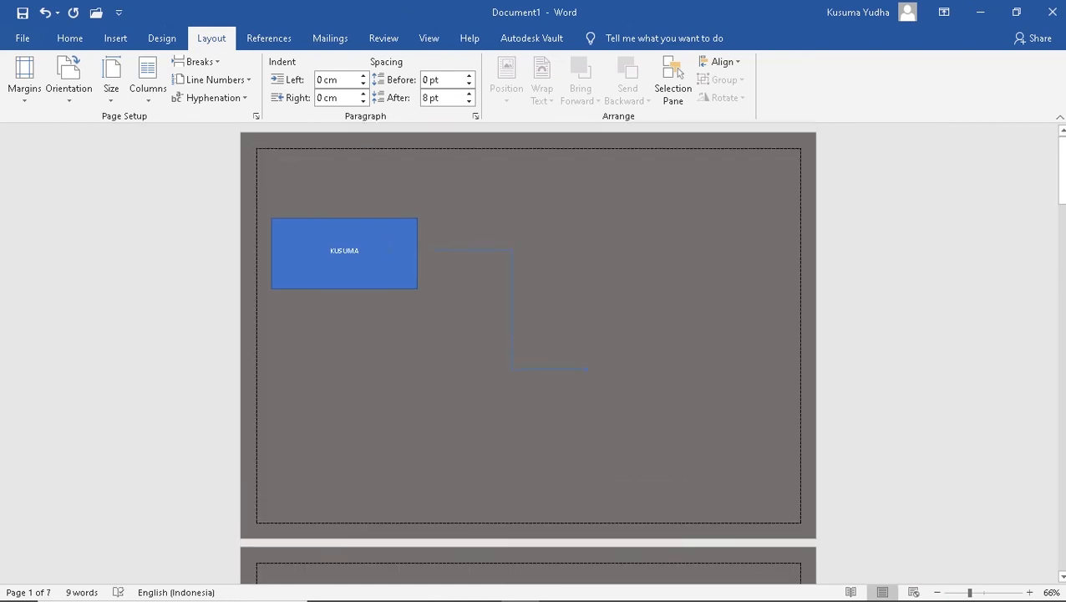
click(111, 79)
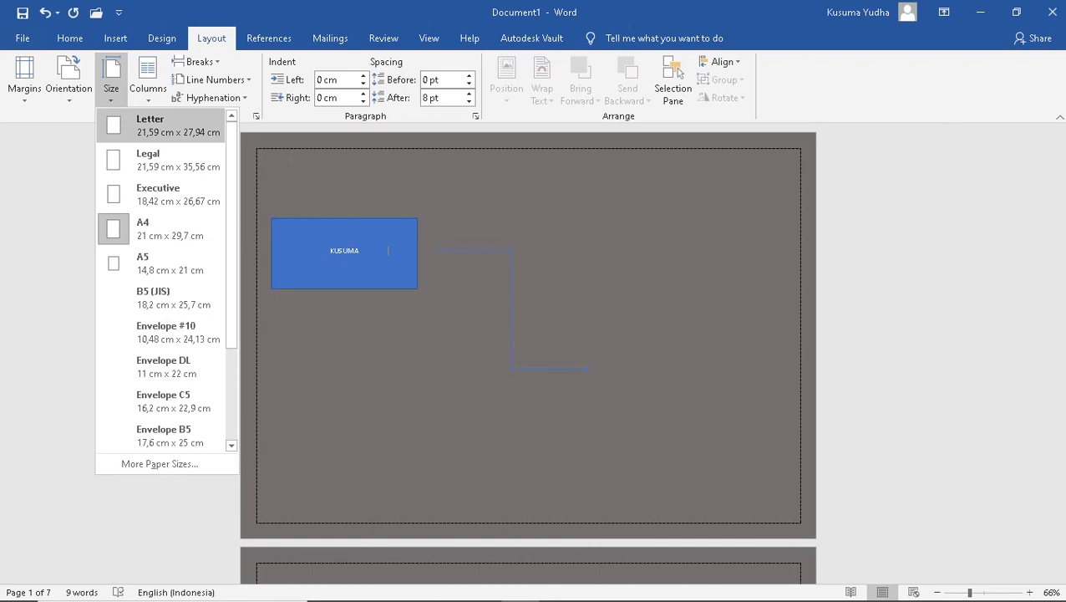
click(167, 263)
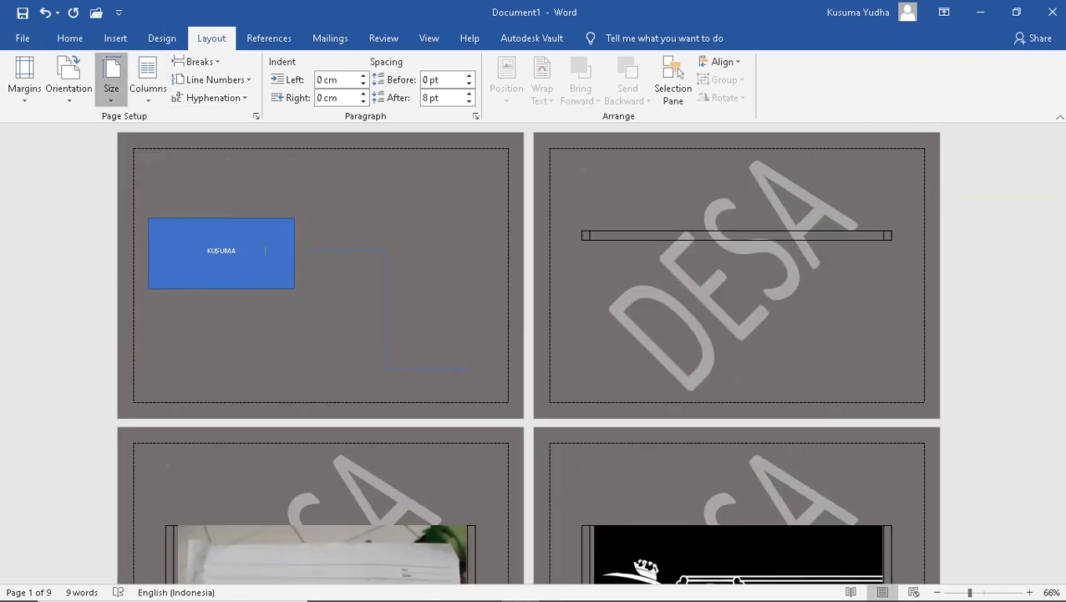
Reflow the document content into two columns
click(111, 84)
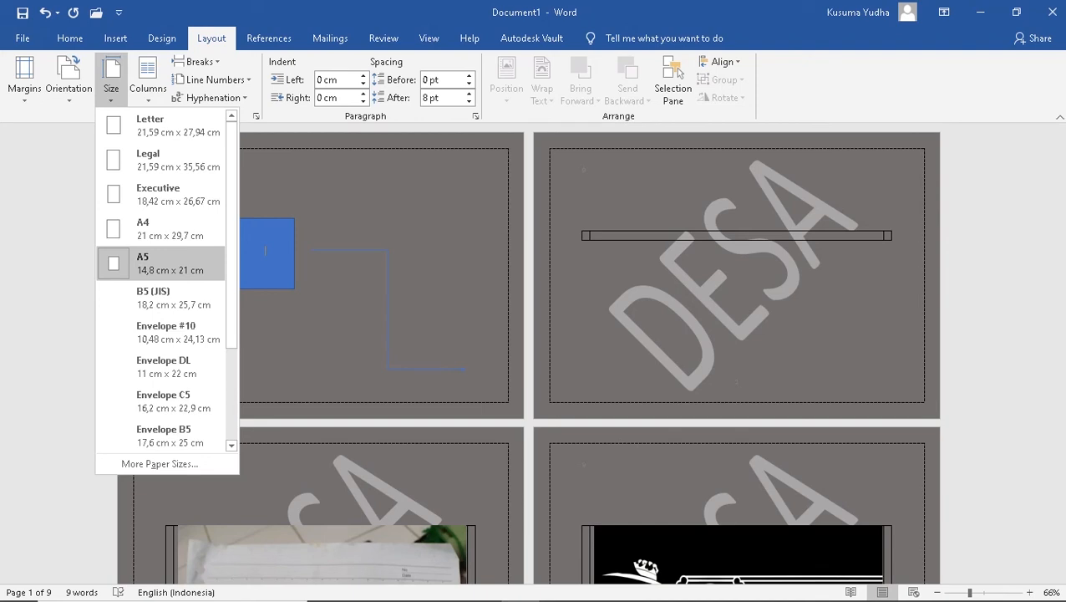
click(147, 80)
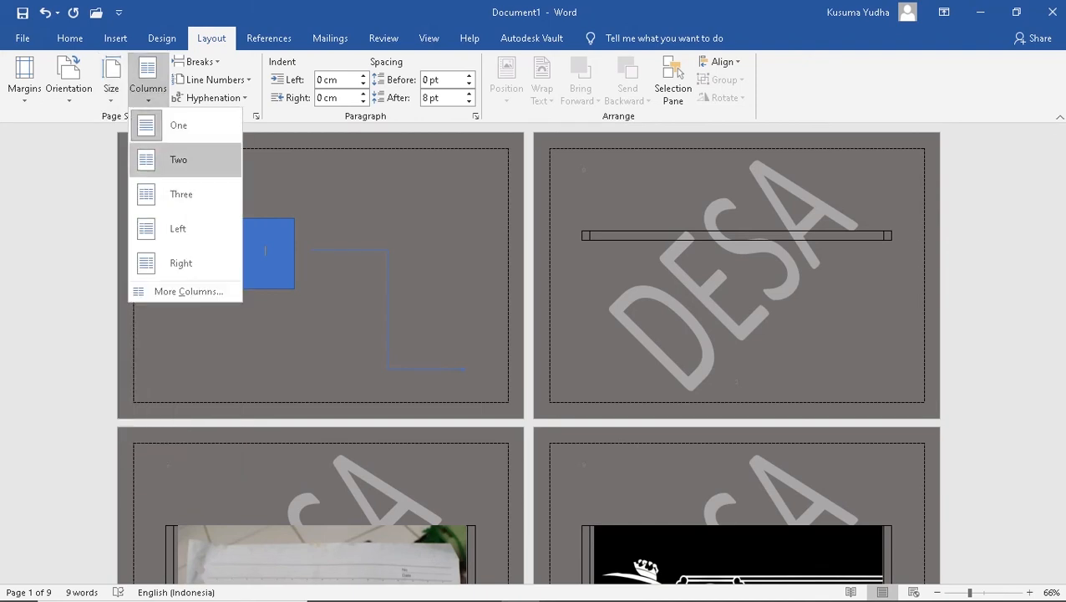
click(179, 160)
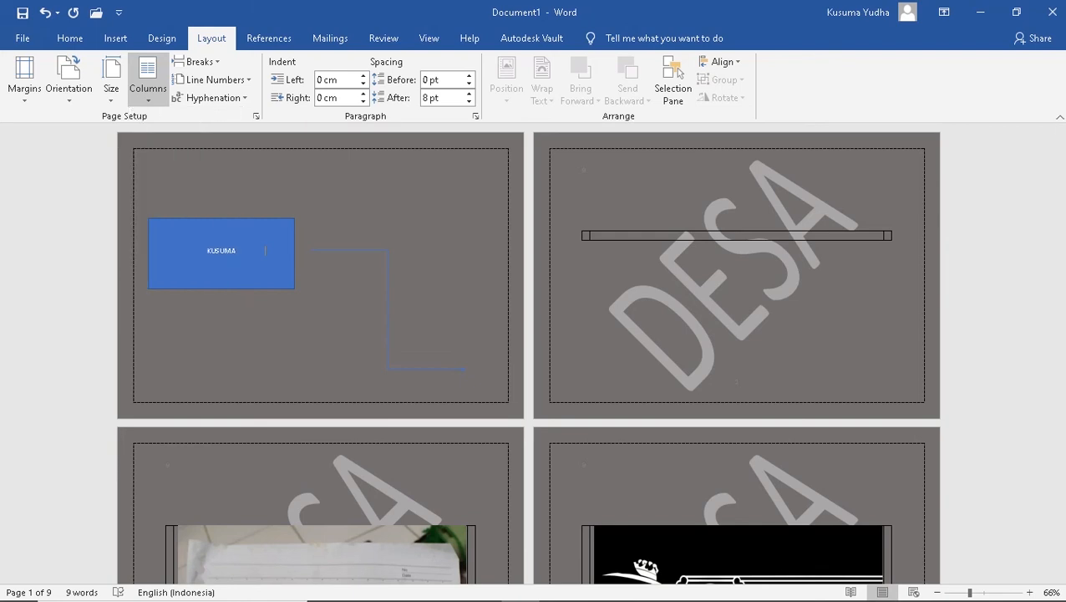
click(221, 253)
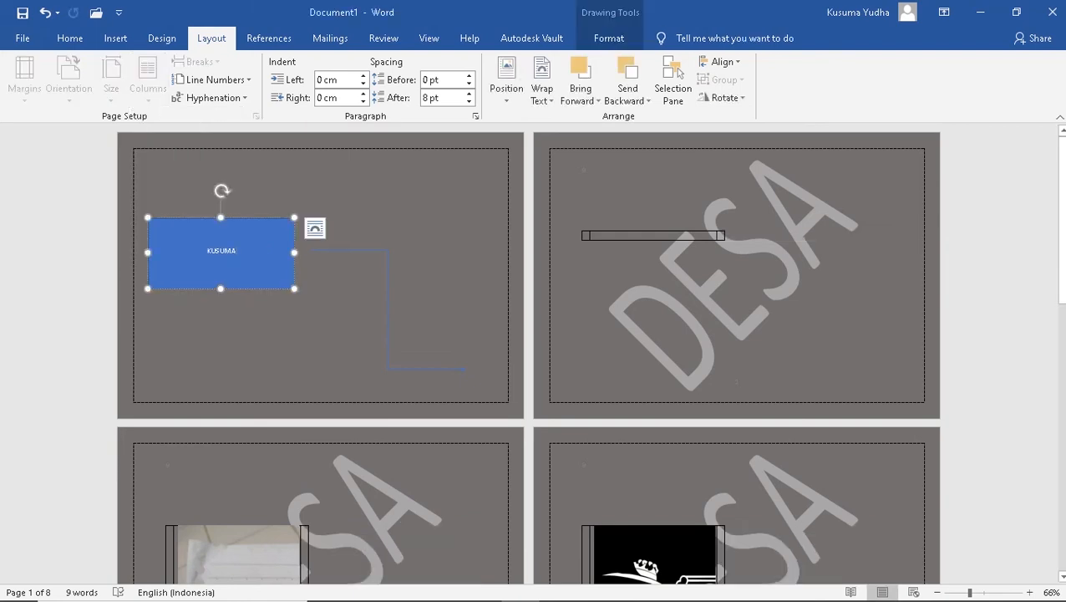
click(334, 318)
scroll(528, 354, down, 9)
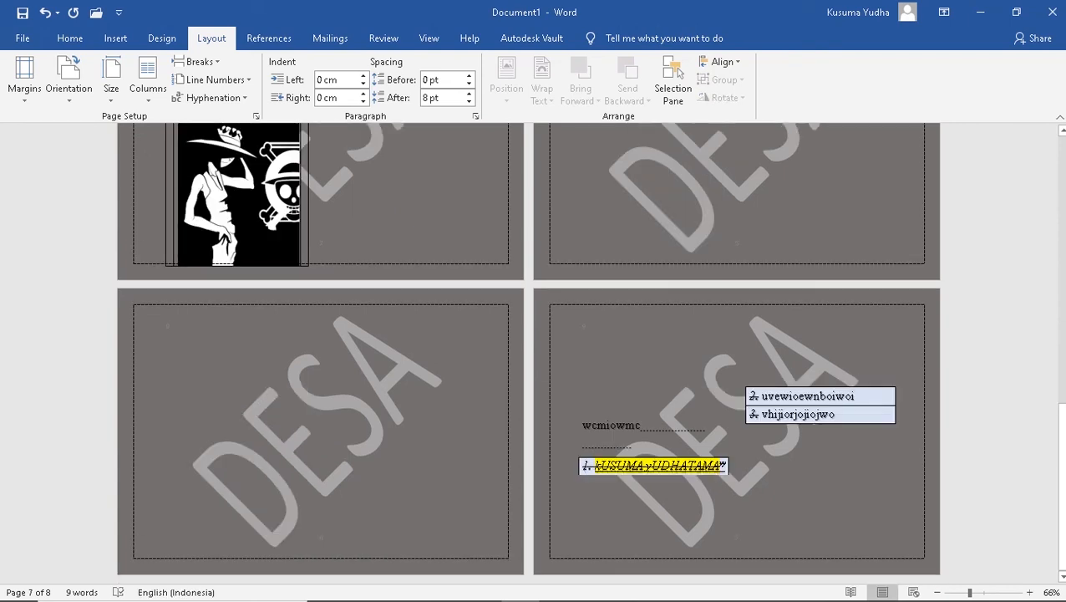
Extend the header text with a long run of extra characters so it wraps to two lines
double_click(265, 391)
text(bkubububjjk)
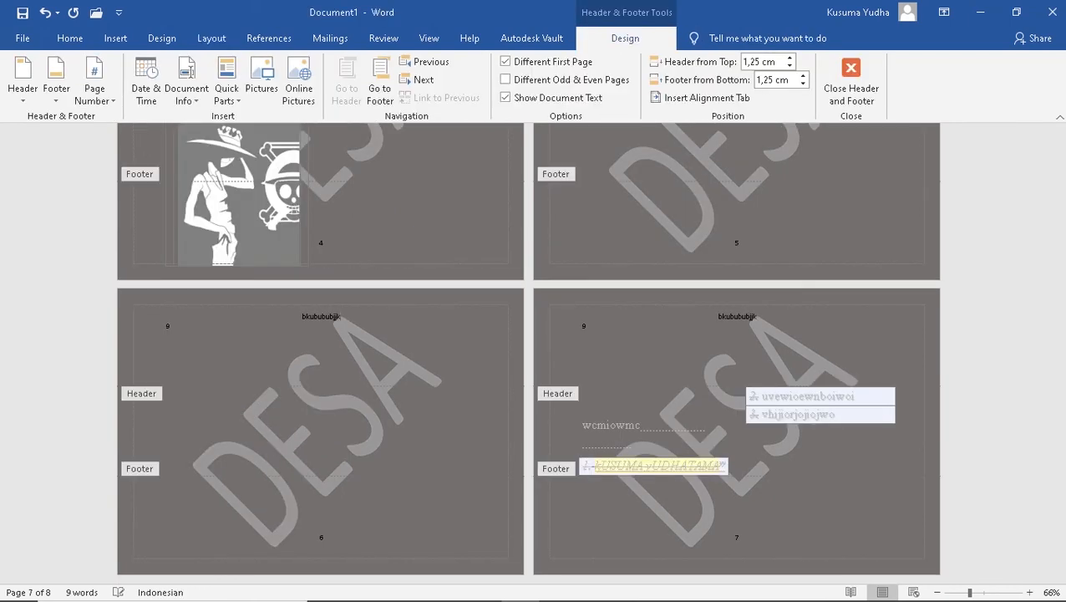
text(njknjnkkkkkkkkkkkkkkkkkkkkkkkkk)
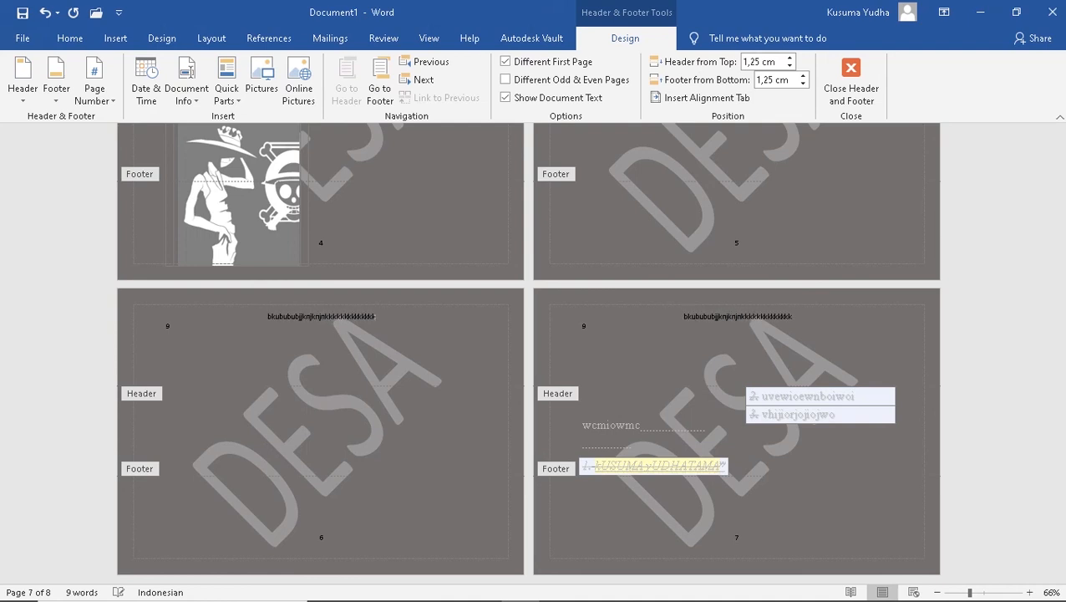
text(kkkkkkkkkkkkkkkkkkkkkkkkkkkkkk)
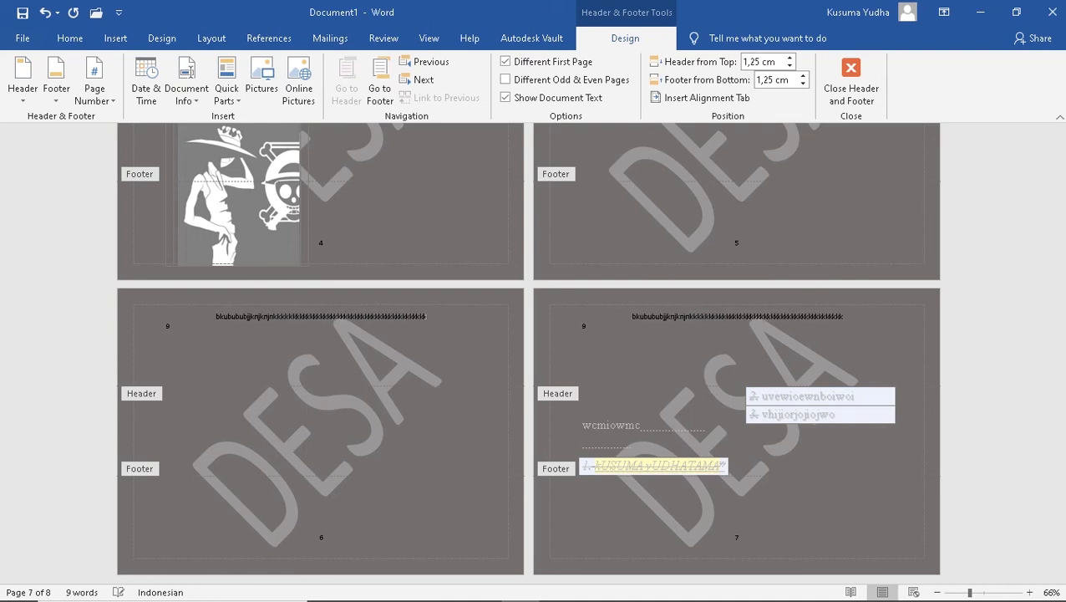
text(kkkkkkkkkkkkkkkkkkkkkkkk)
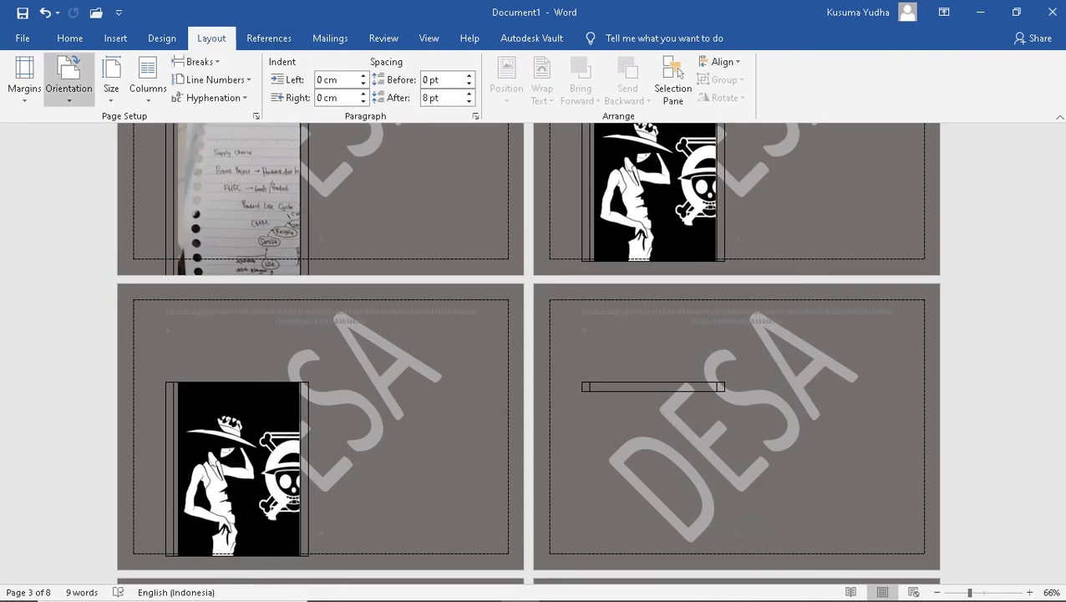
Check the paper size list without changing it, then show the References tools
click(111, 79)
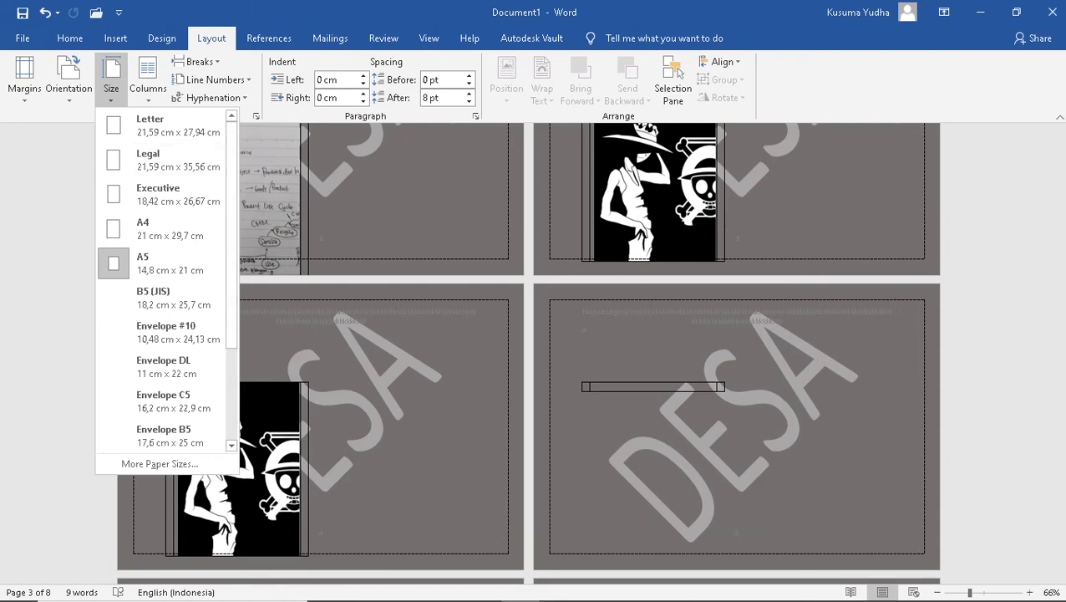
click(112, 79)
click(269, 39)
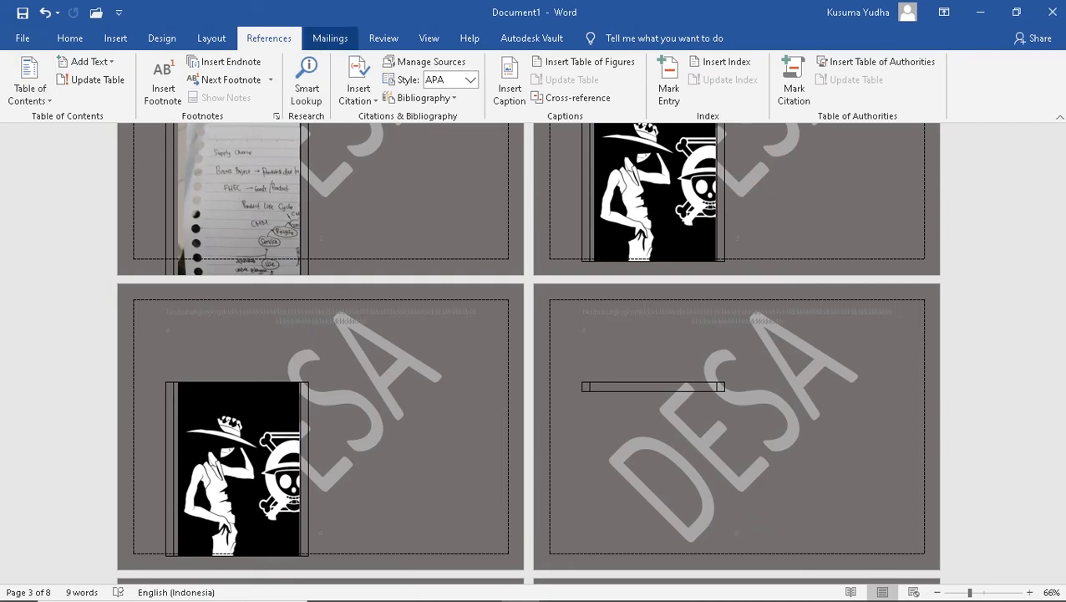
Look over the Mailings commands, then the Review commands
click(330, 38)
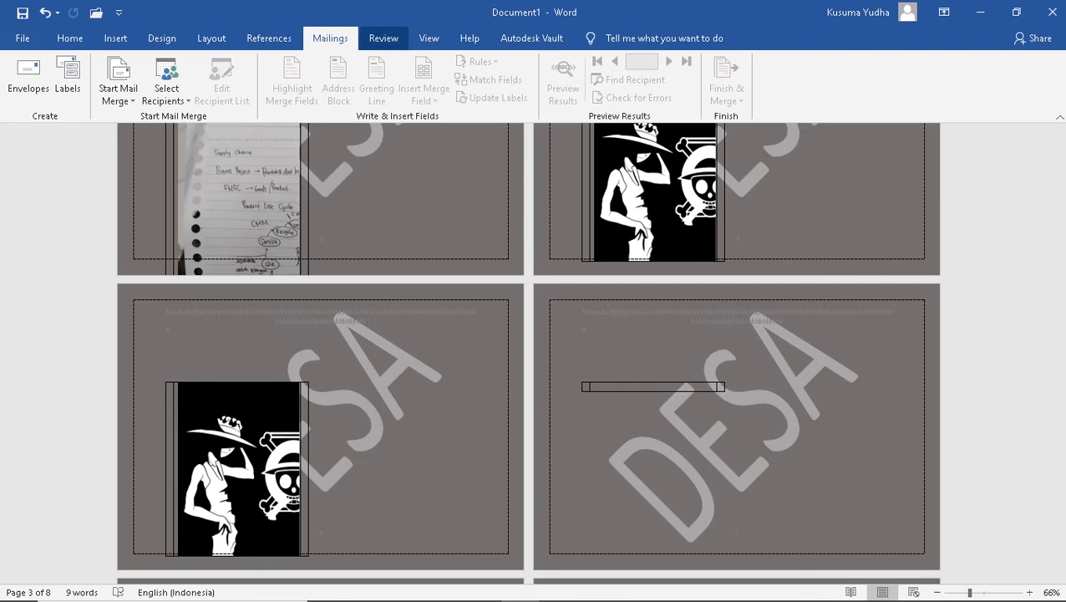
click(384, 39)
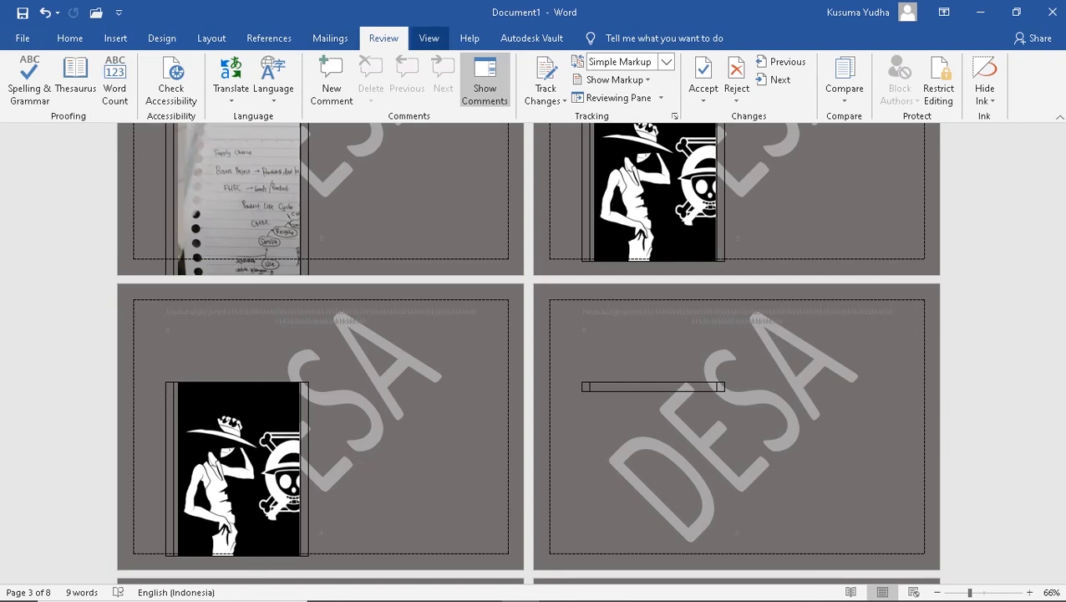
Browse the View, Help and Autodesk Vault tabs, ending on the File Home page
click(429, 38)
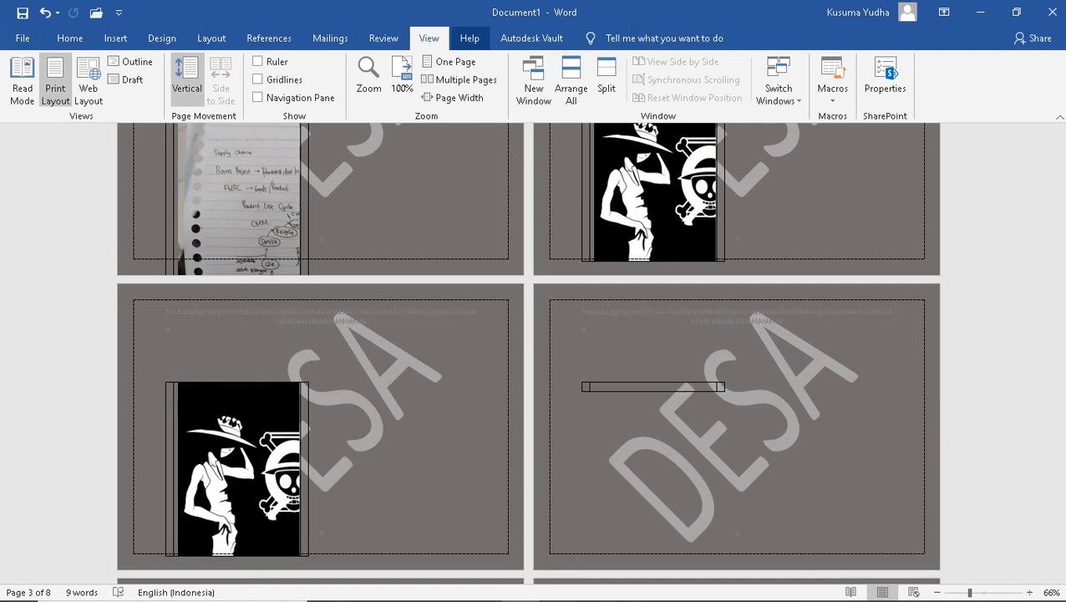
click(469, 38)
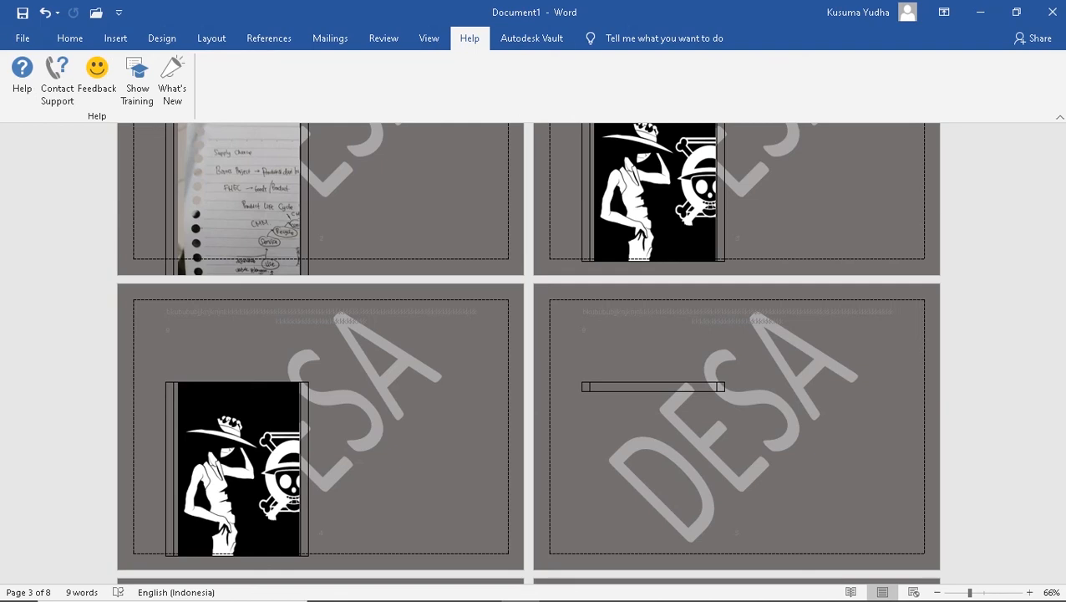
click(532, 38)
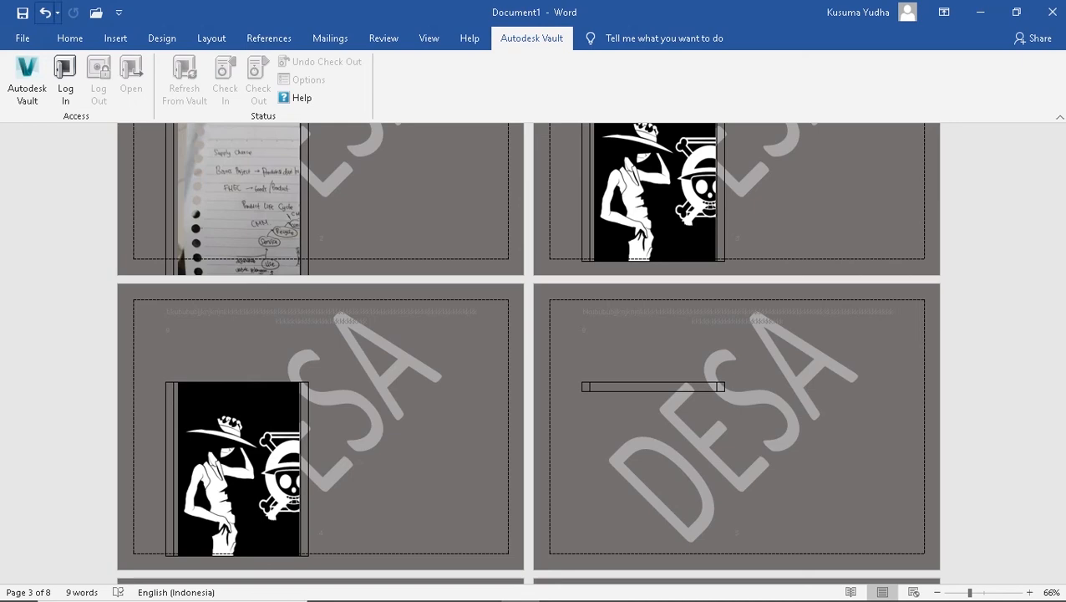
click(23, 38)
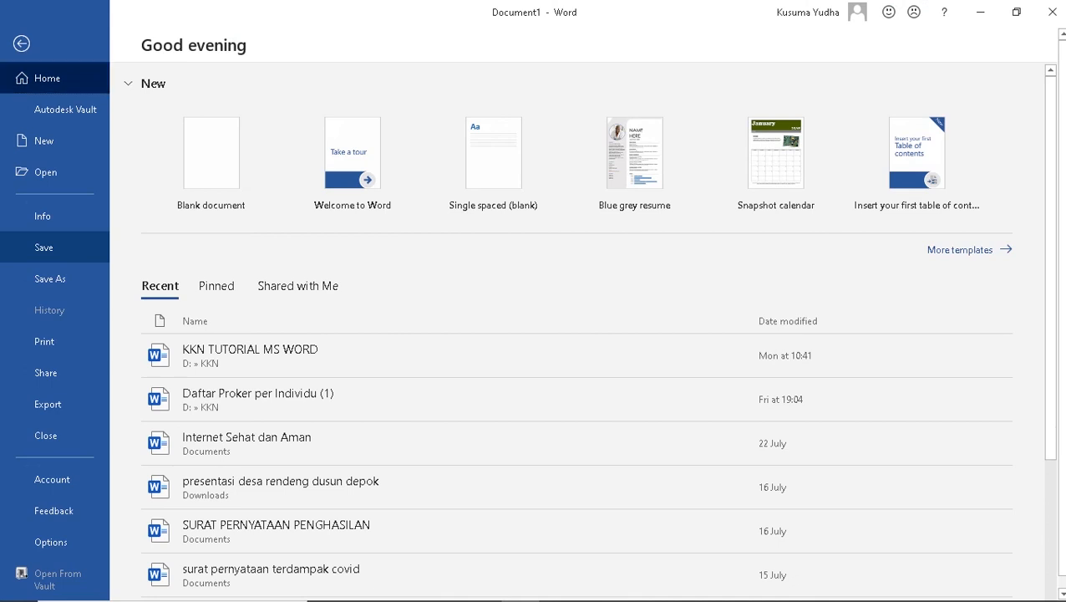
Save the document as 'KKN tutorial' in the KKN folder on drive D
click(55, 247)
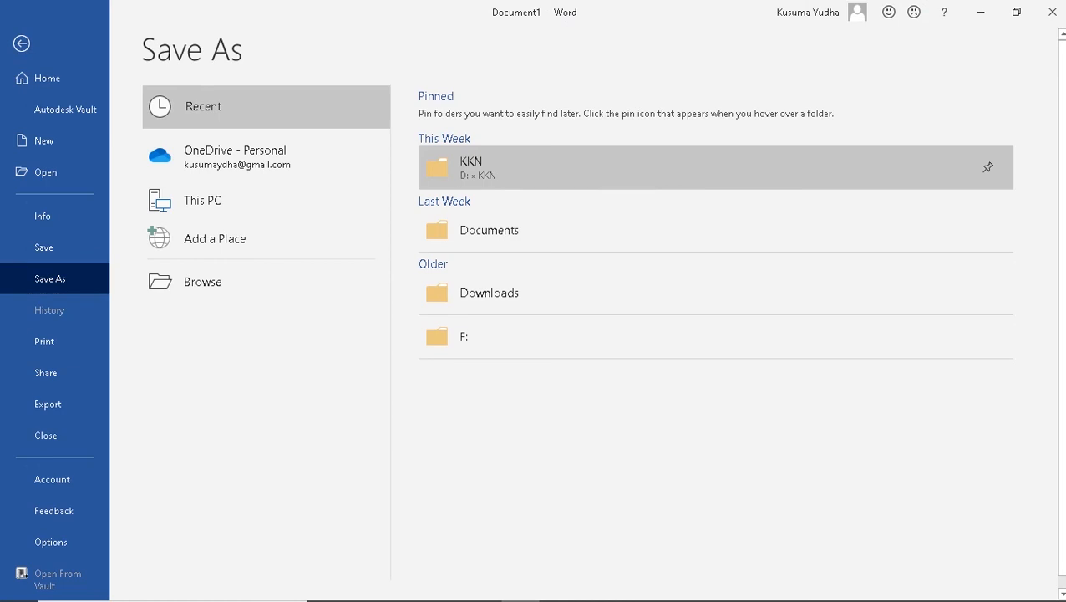
click(493, 167)
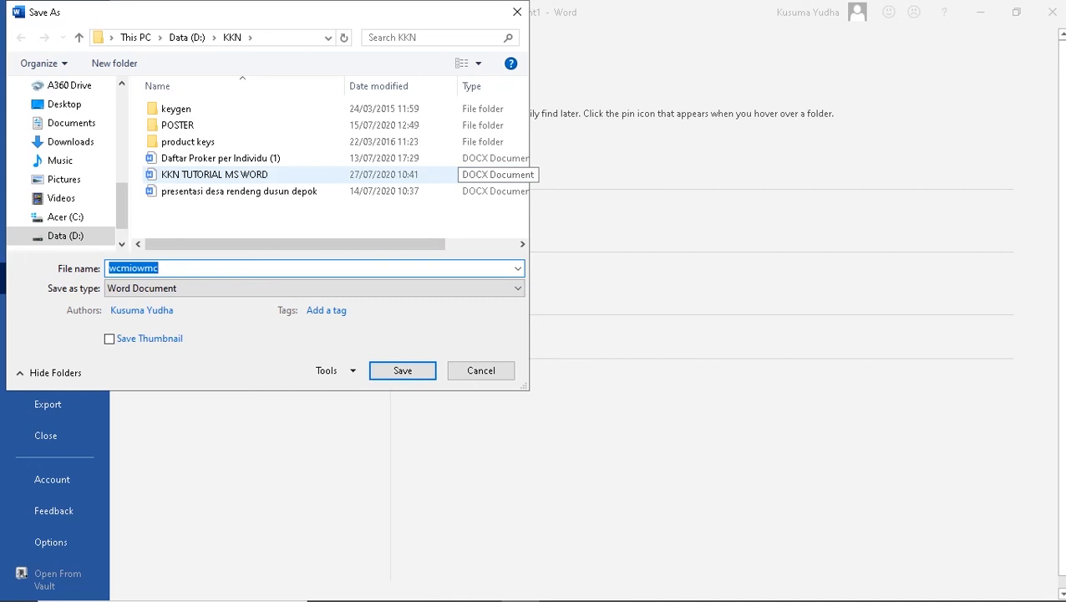
text(KKN tut)
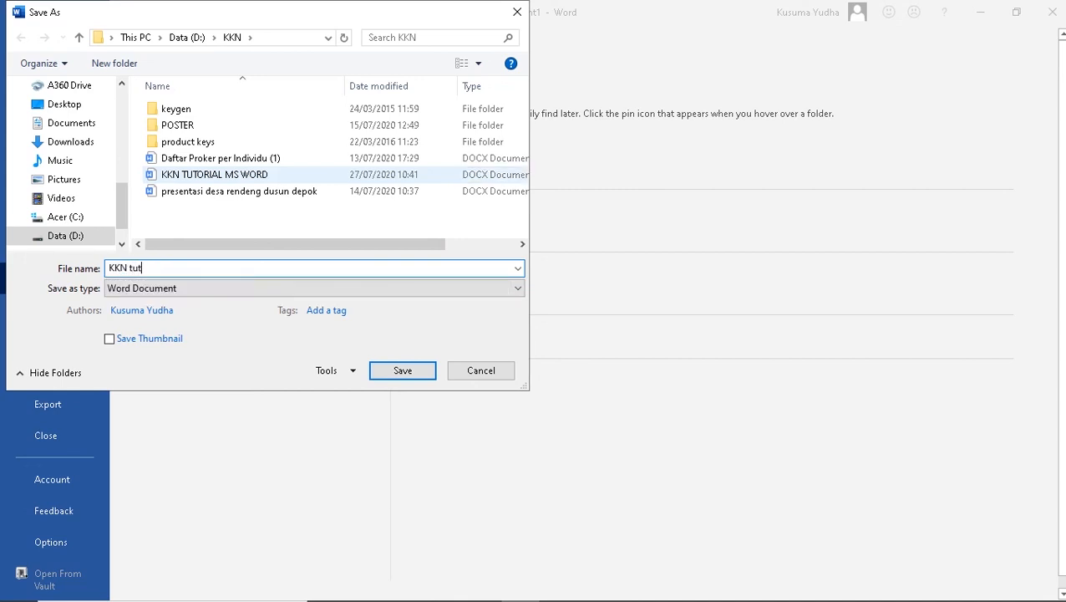
text(orial)
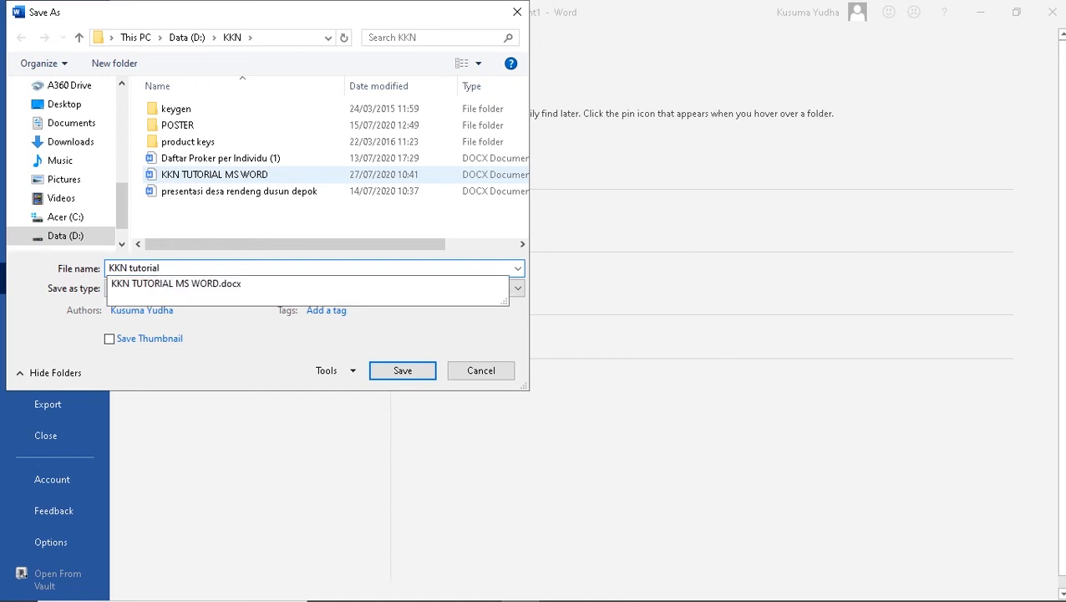
click(403, 370)
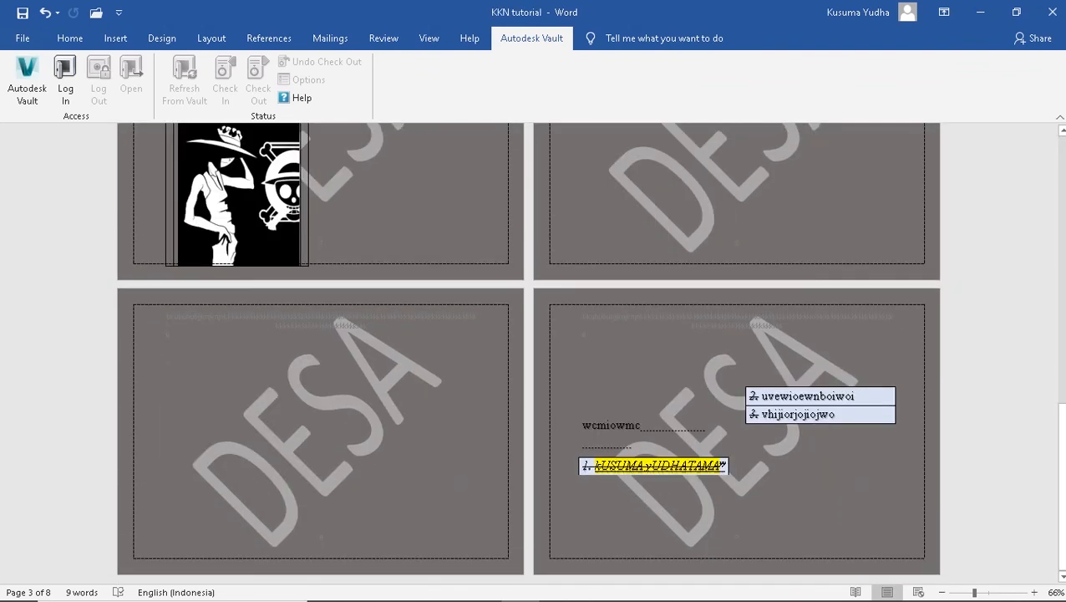
key(alt+Tab)
click(251, 381)
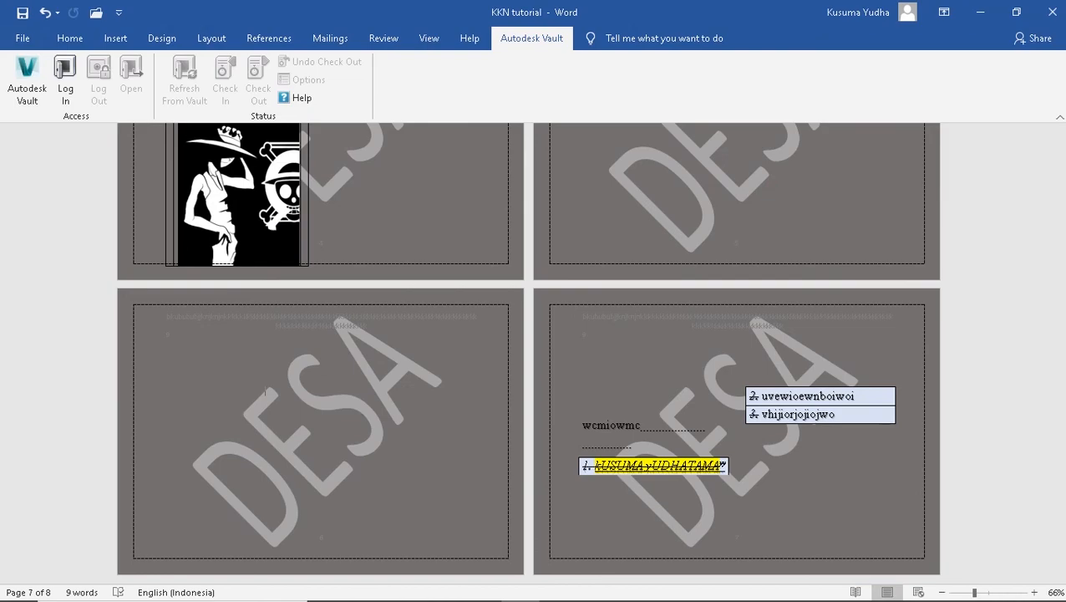
click(23, 38)
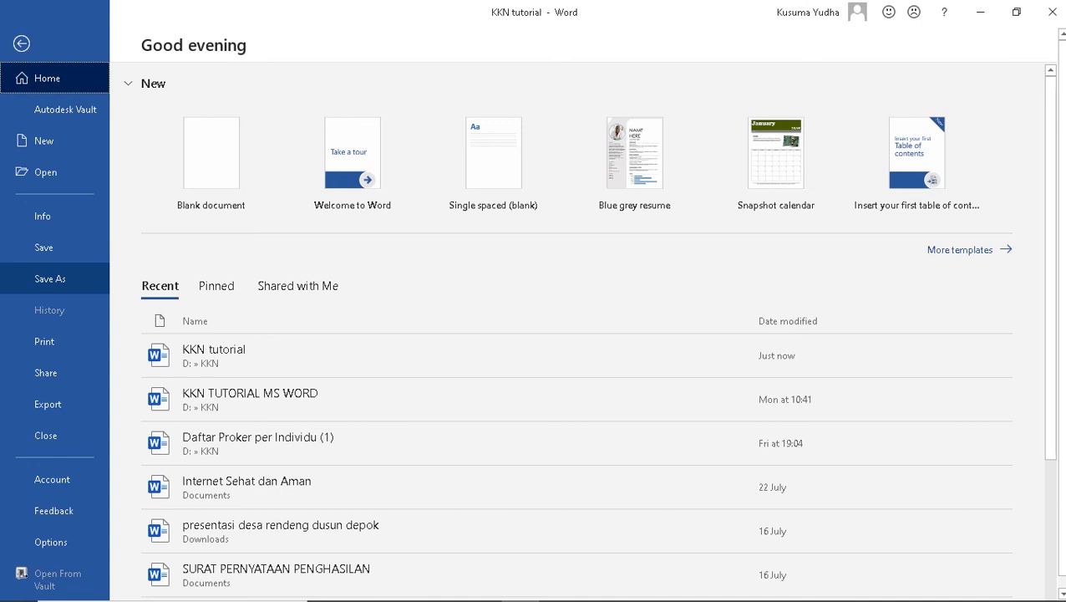
Check the Save as type formats in the KKN folder, keep Word Document, and cancel
click(52, 278)
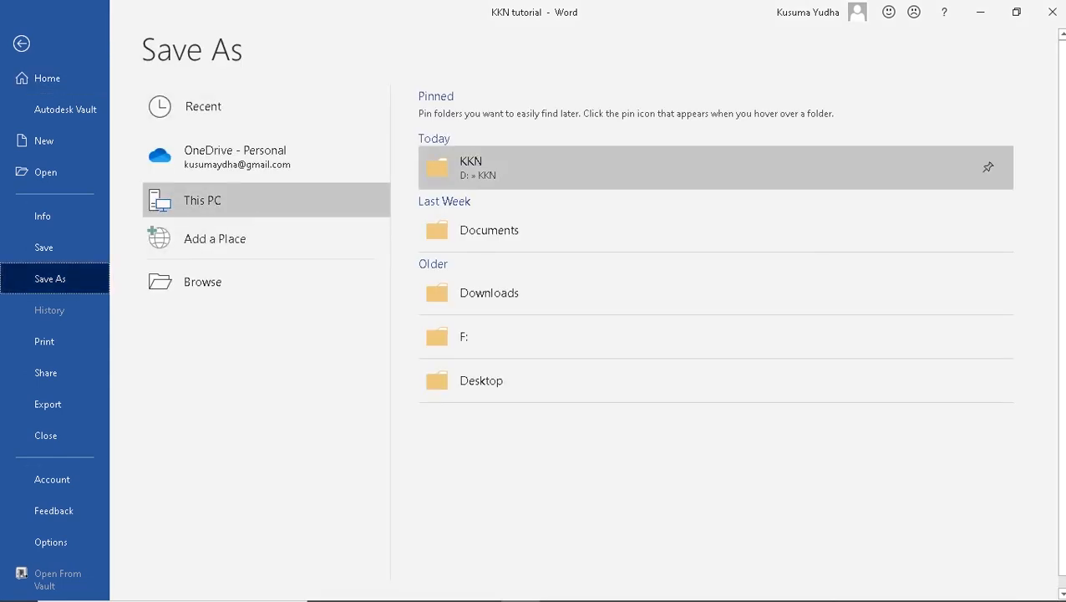
click(468, 167)
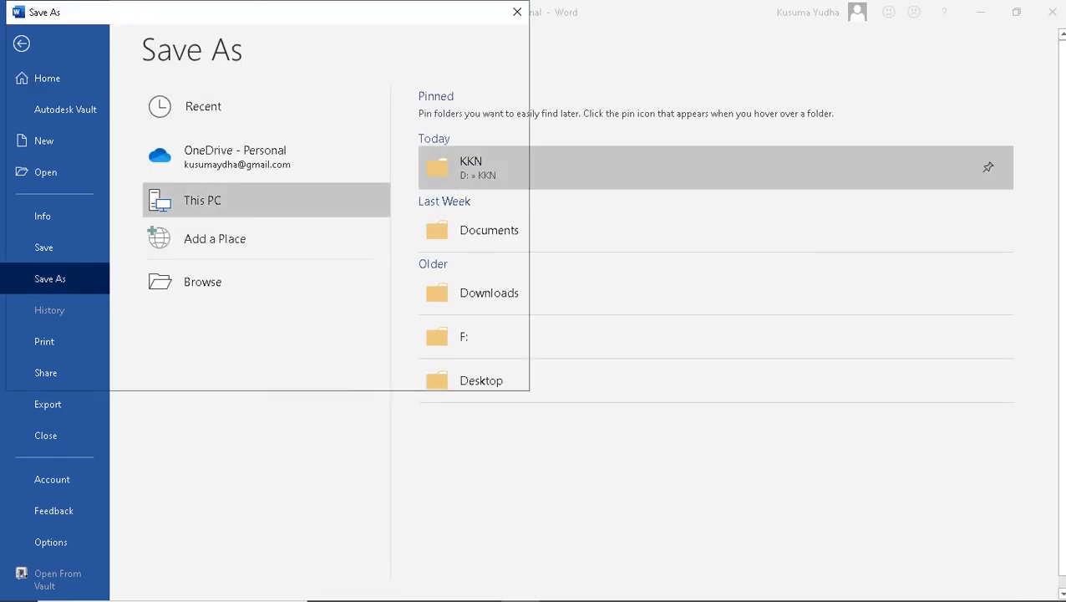
click(251, 287)
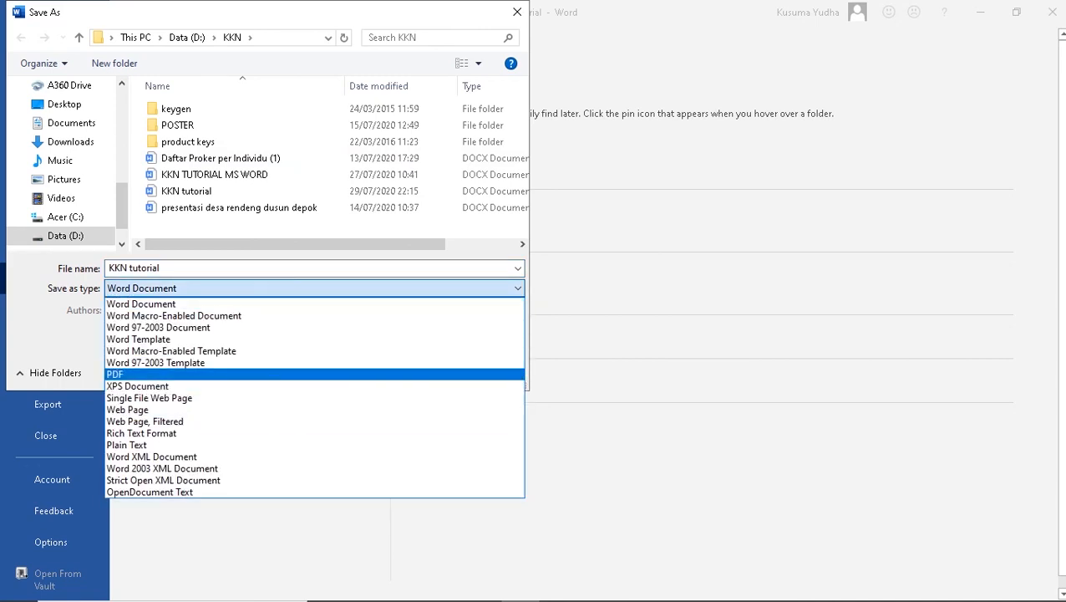
click(209, 374)
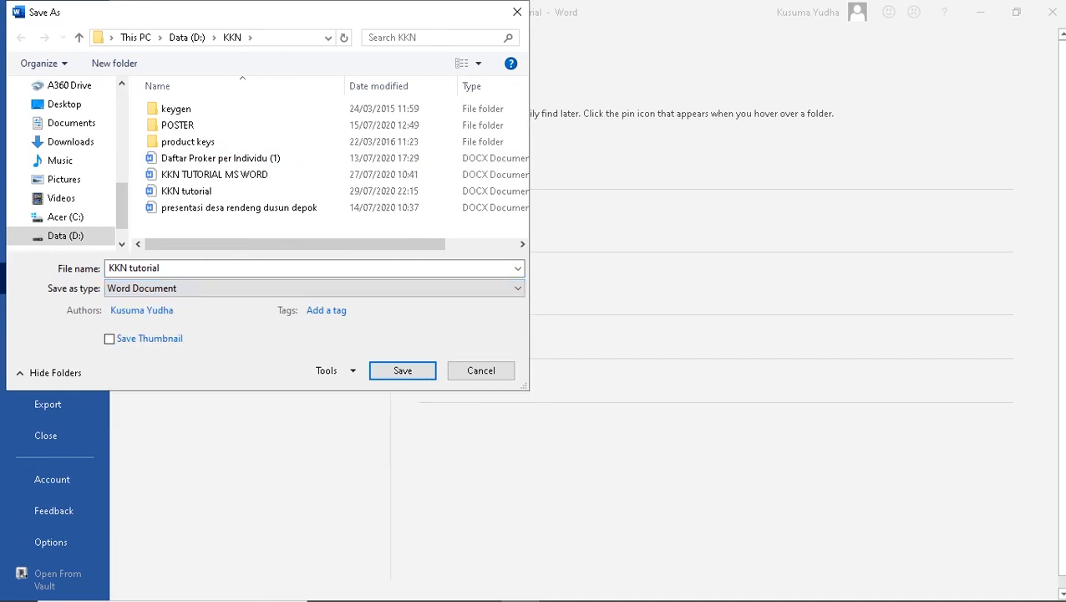
click(517, 12)
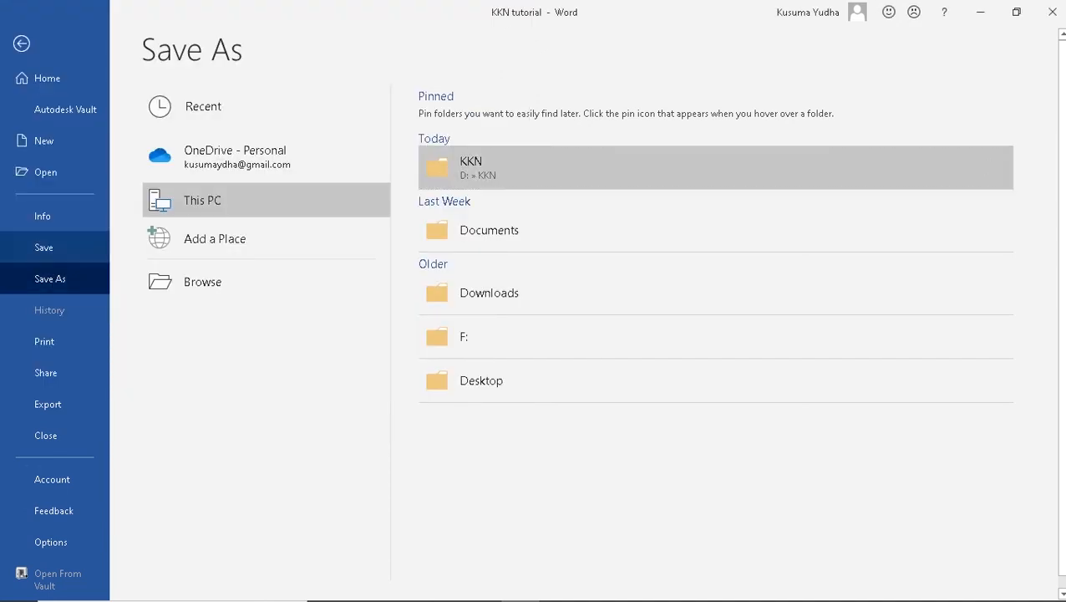
click(22, 43)
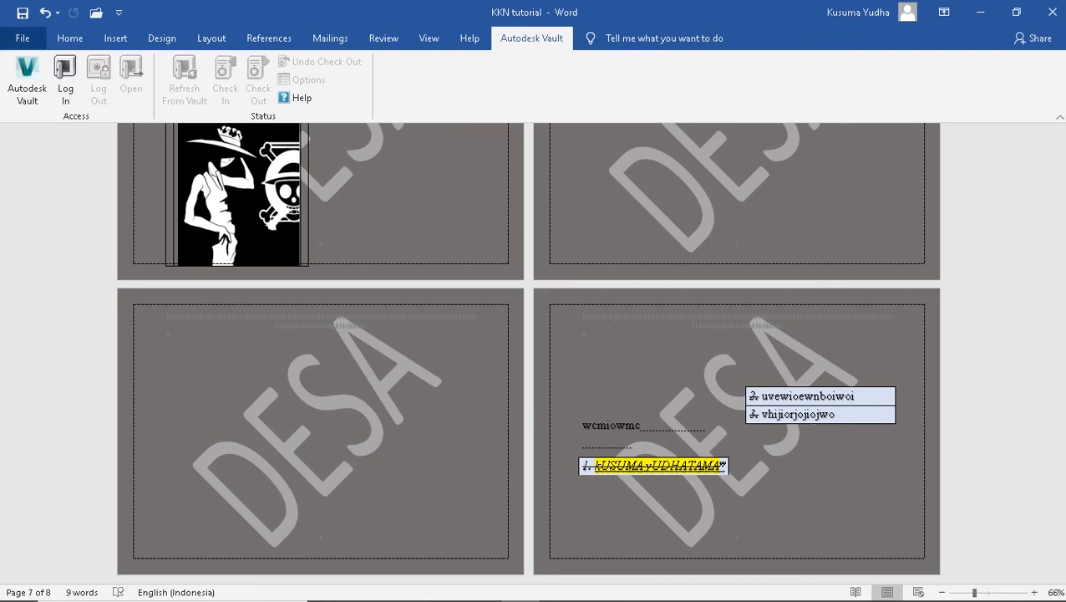
Create a new blank document
click(23, 38)
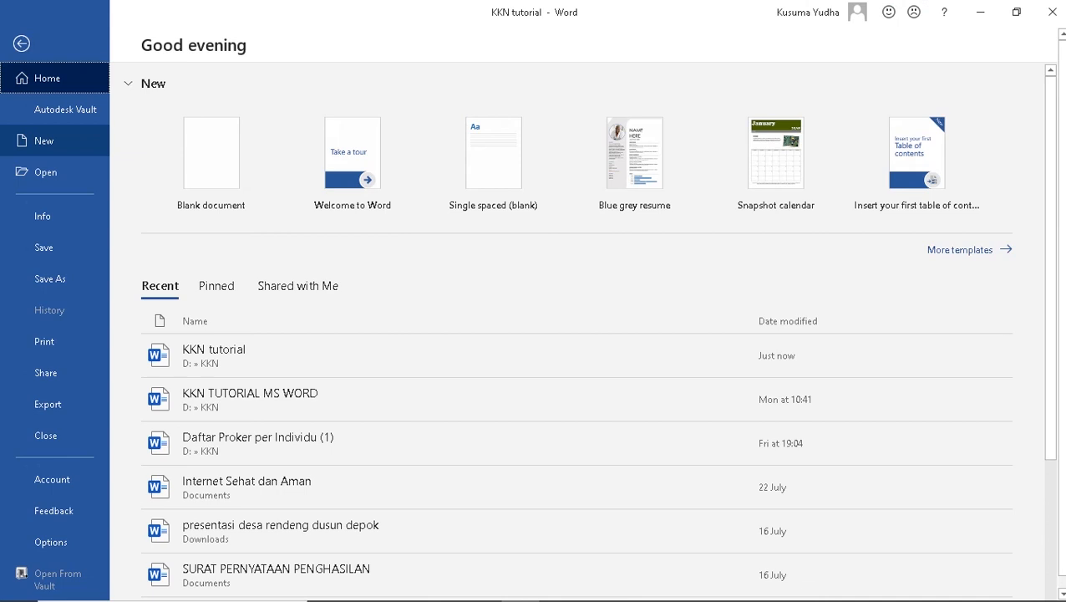
click(50, 141)
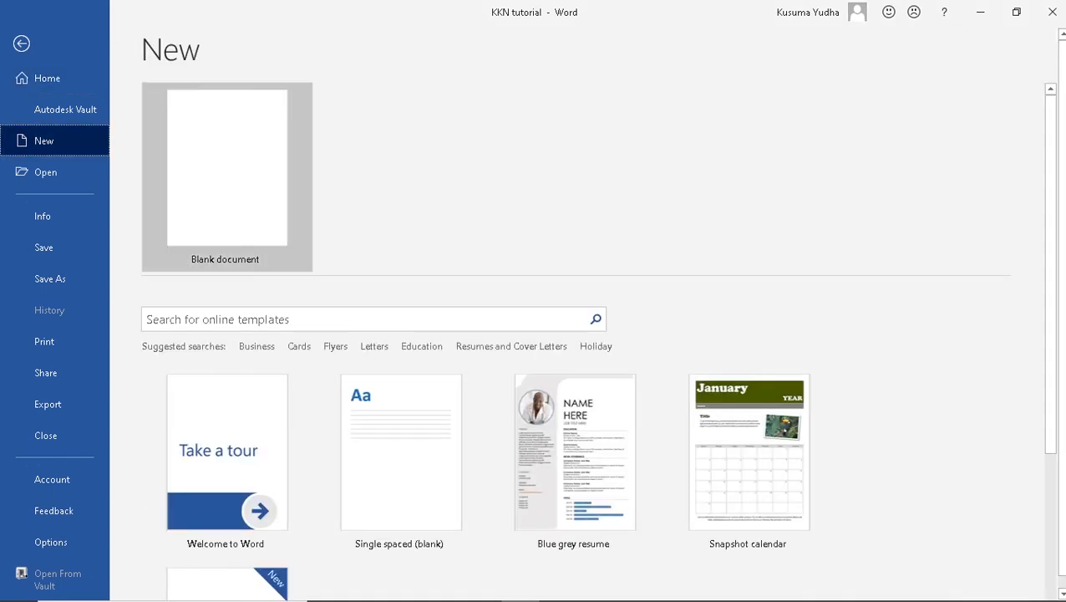
click(227, 167)
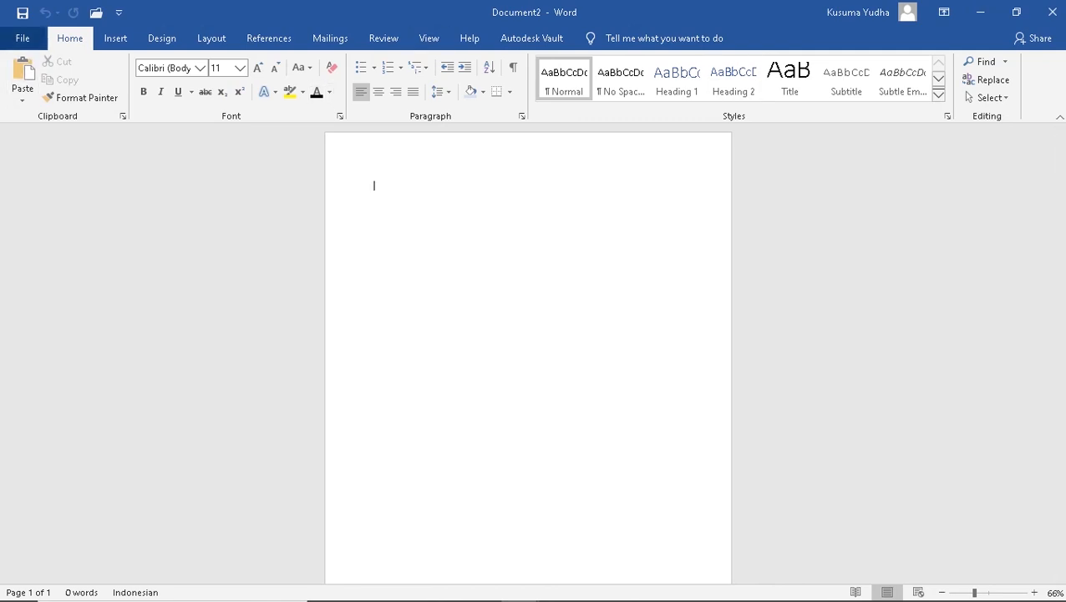
Reopen KKN tutorial from the Recent documents list
click(23, 38)
click(46, 171)
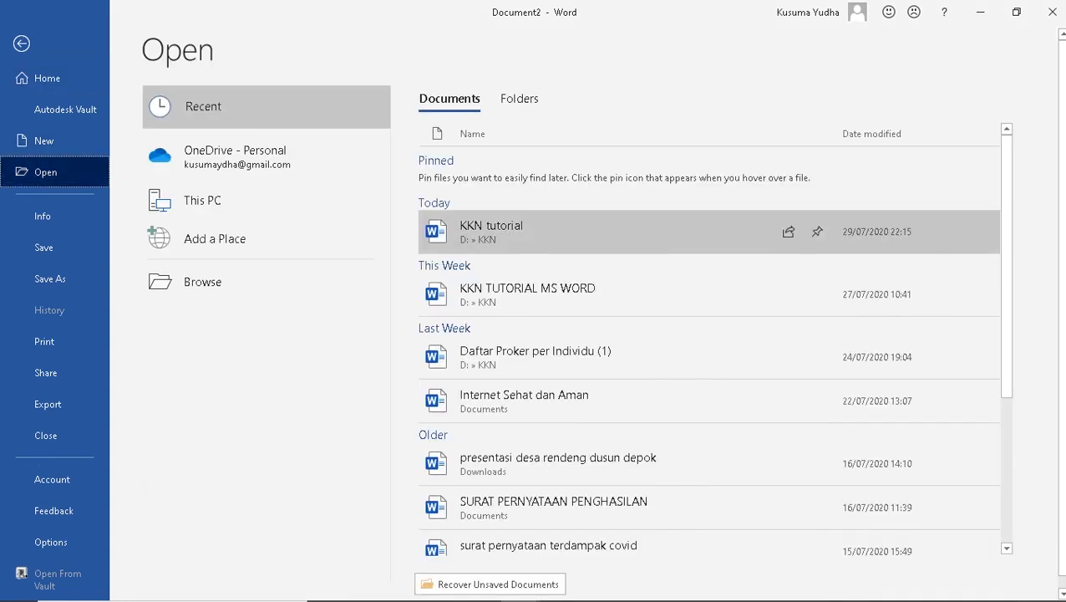
click(492, 231)
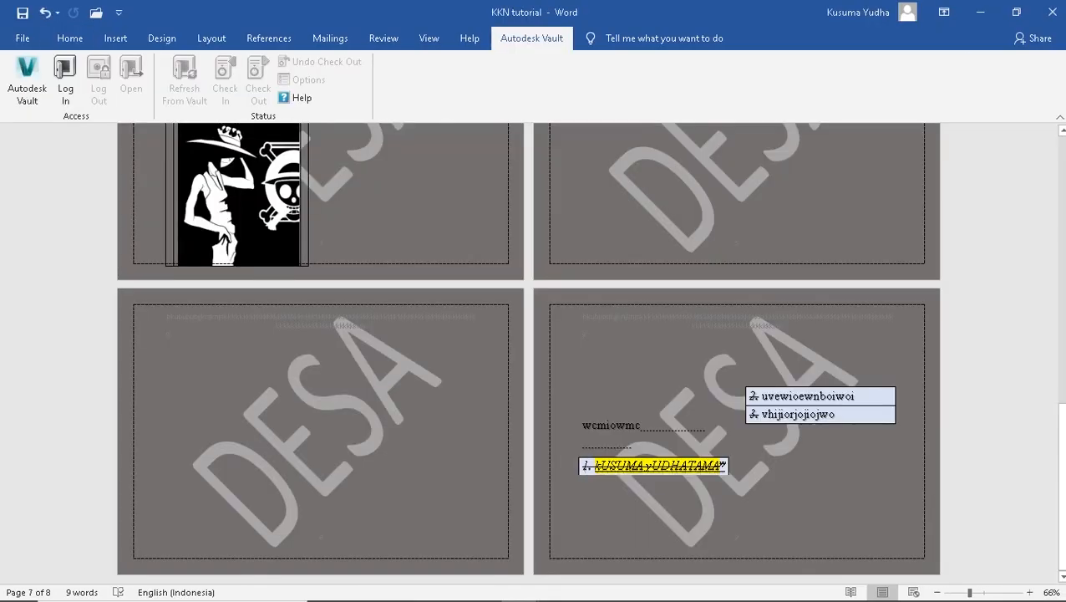